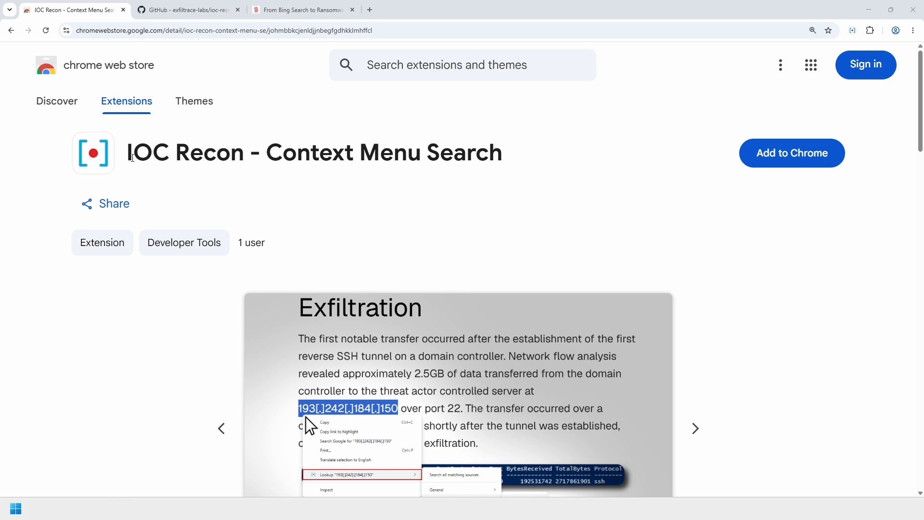
{"action": "left_click_drag", "start_coordinate": [128, 157], "coordinate": [245, 157]}
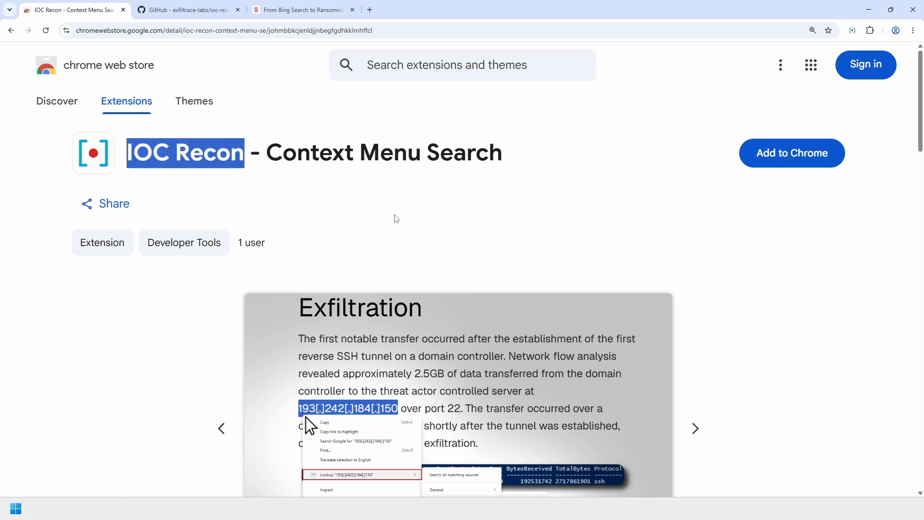
{"action": "left_click", "coordinate": [412, 212]}
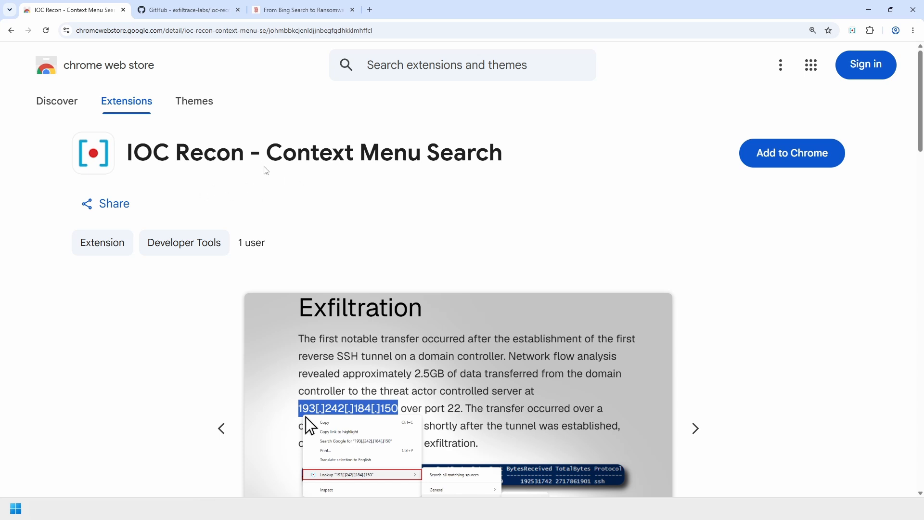
{"action": "left_click_drag", "start_coordinate": [266, 154], "coordinate": [537, 161]}
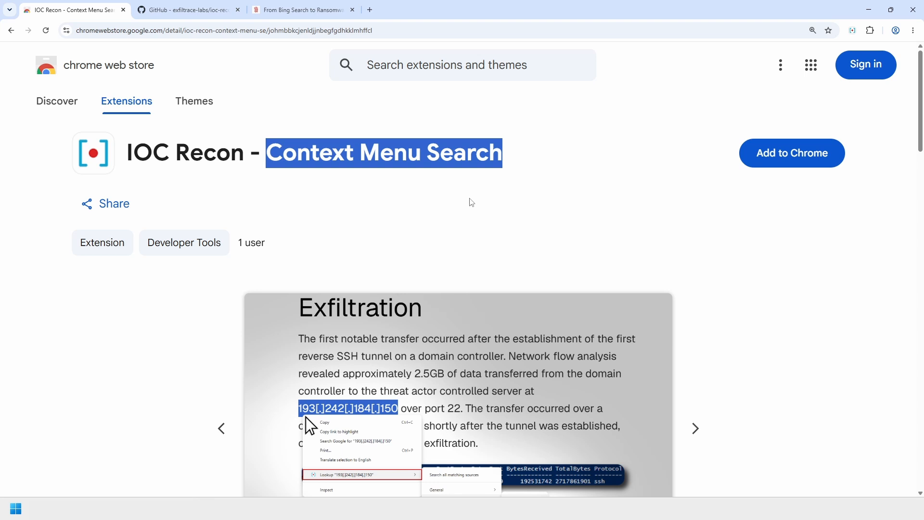
{"action": "left_click", "coordinate": [388, 193]}
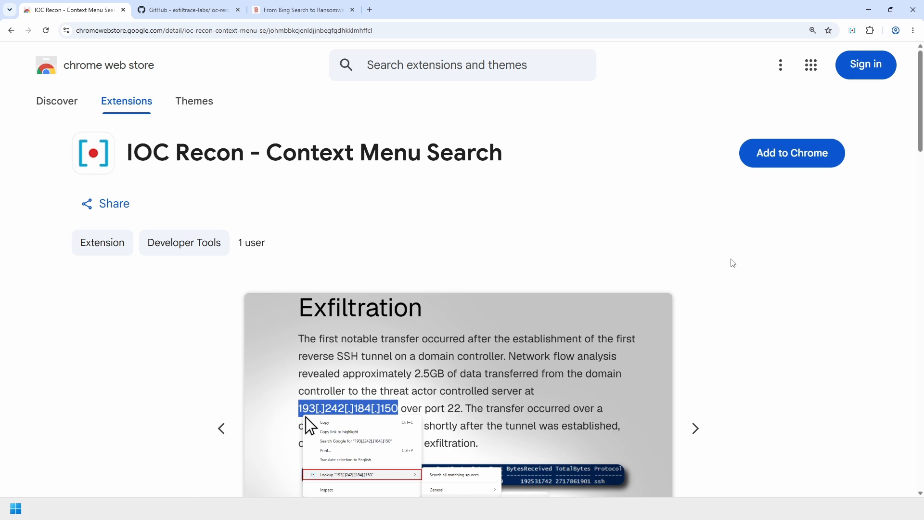
- Page through the IOC Recon screenshots (sources, edit MITRE ATT&CK, advanced matching), return to the first, then reach Overview
{"action": "scroll", "coordinate": [732, 263], "scroll_direction": "down", "scroll_amount": 3}
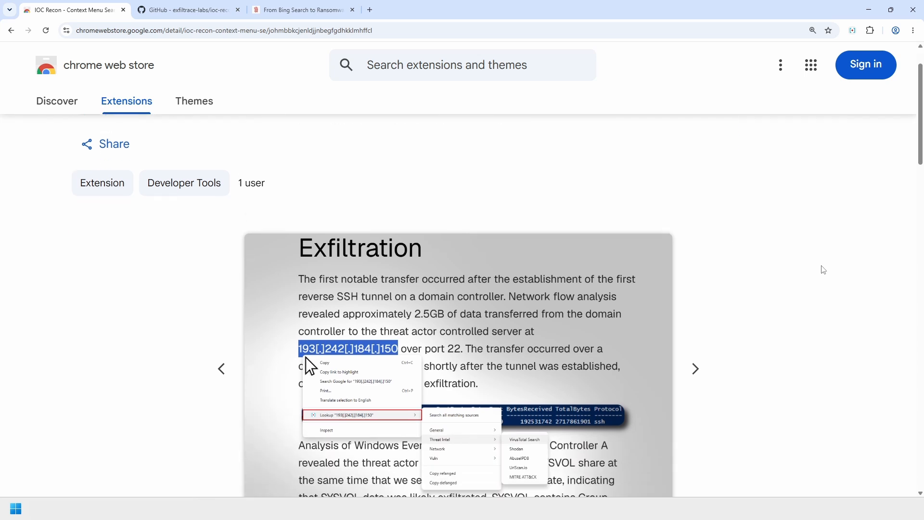
{"action": "scroll", "coordinate": [785, 279], "scroll_direction": "down", "scroll_amount": 1}
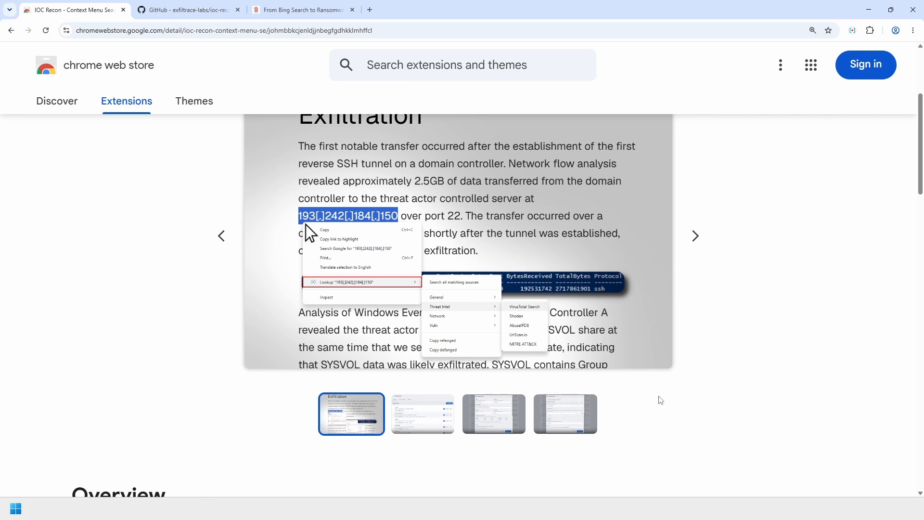
{"action": "scroll", "coordinate": [674, 365], "scroll_direction": "up", "scroll_amount": 1}
{"action": "left_click", "coordinate": [696, 284]}
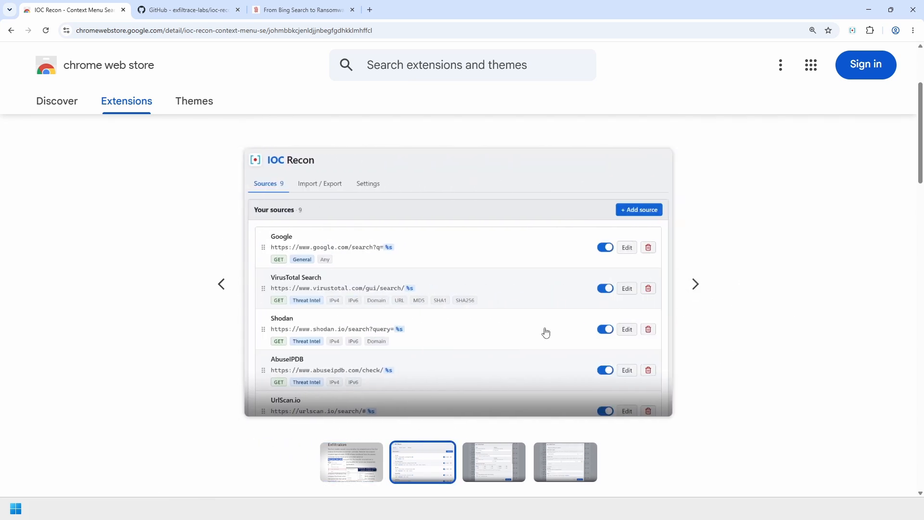
{"action": "left_click", "coordinate": [707, 289]}
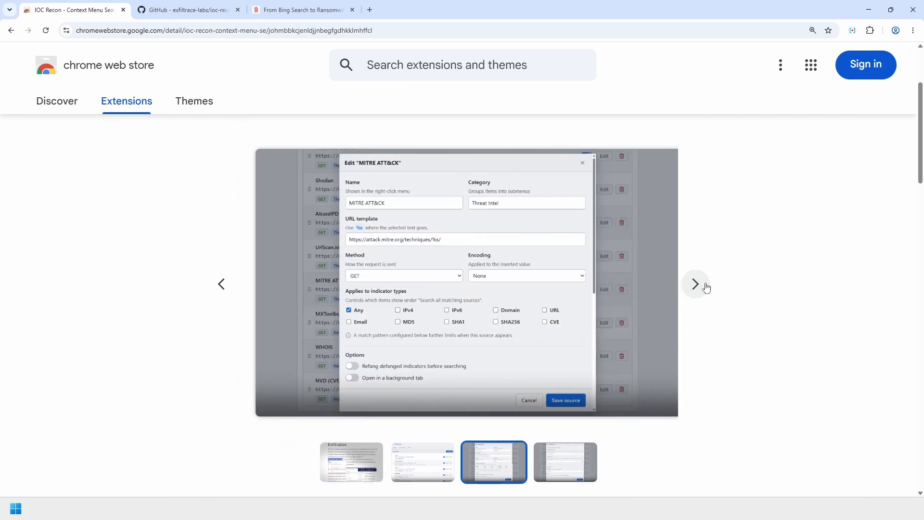
{"action": "left_click", "coordinate": [706, 288]}
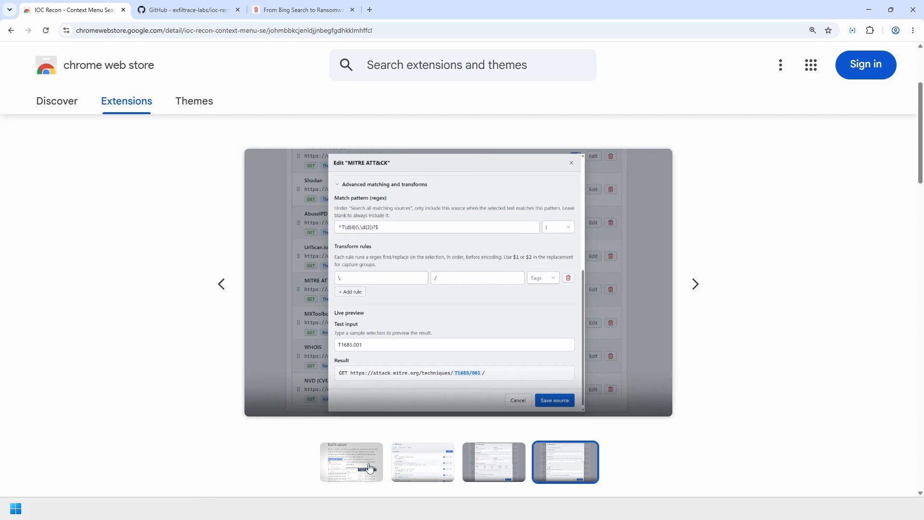
{"action": "left_click", "coordinate": [431, 468]}
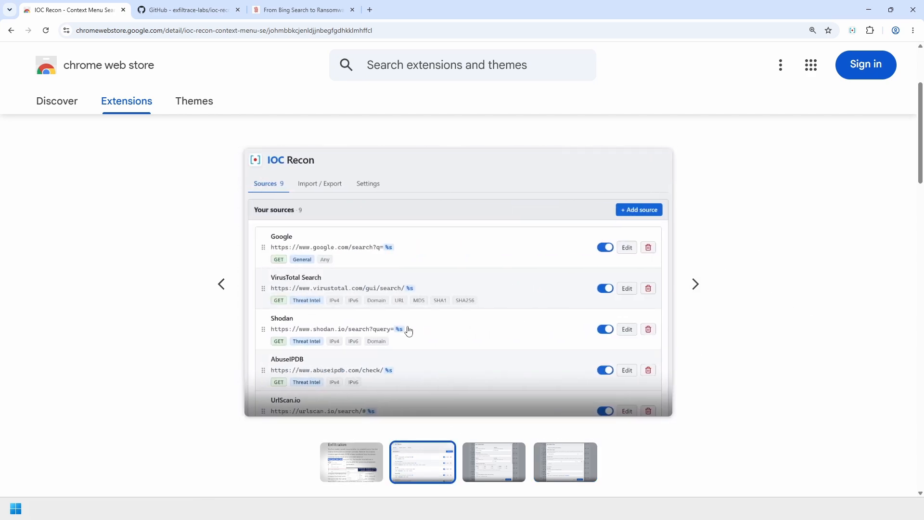
{"action": "left_click", "coordinate": [371, 454]}
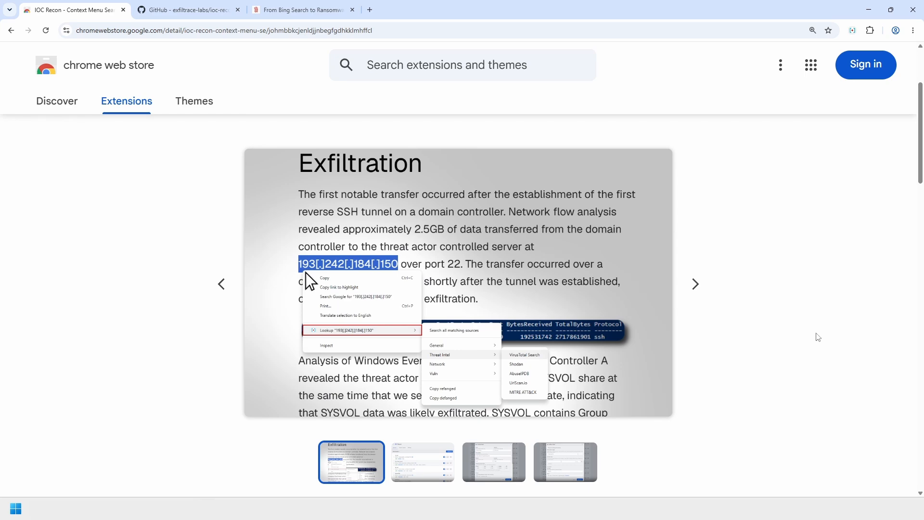
{"action": "scroll", "coordinate": [813, 336], "scroll_direction": "down", "scroll_amount": 8}
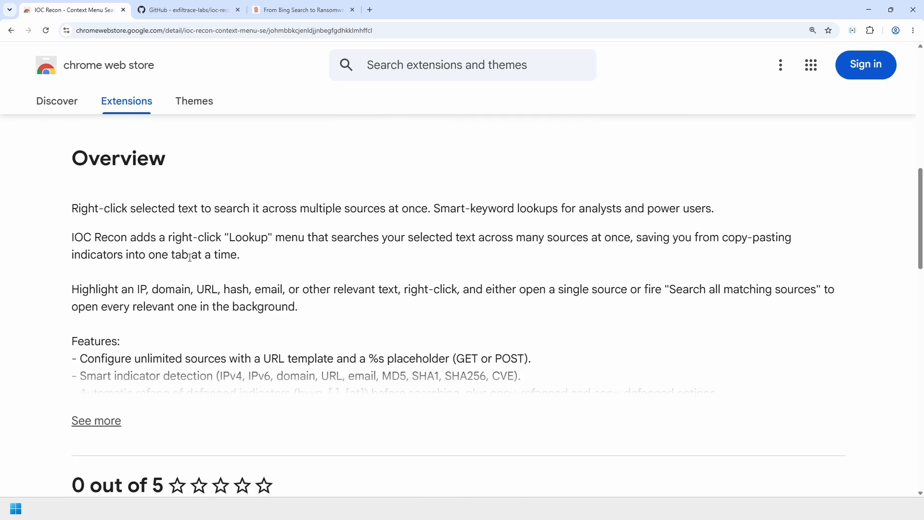
- Switch to The DFIR Report article and jump to its Indicators section
{"action": "left_click", "coordinate": [285, 12]}
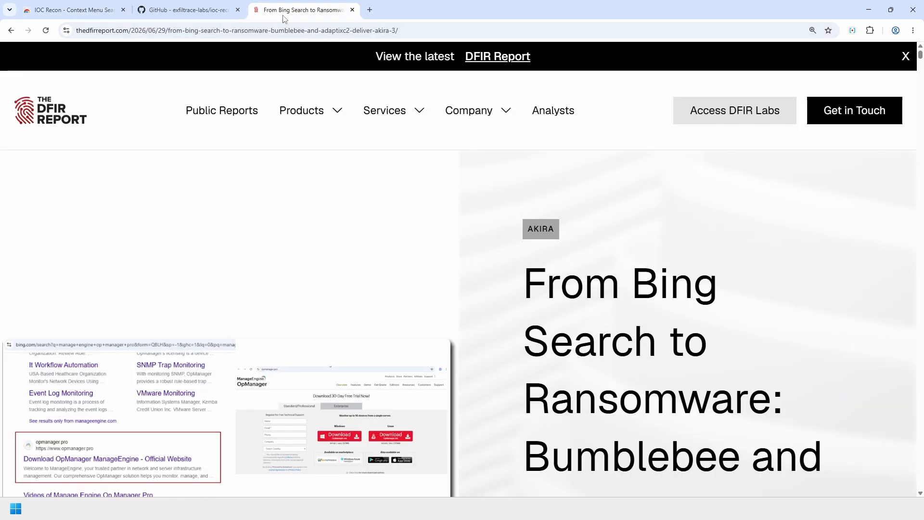
{"action": "scroll", "coordinate": [699, 297], "scroll_direction": "down", "scroll_amount": 10}
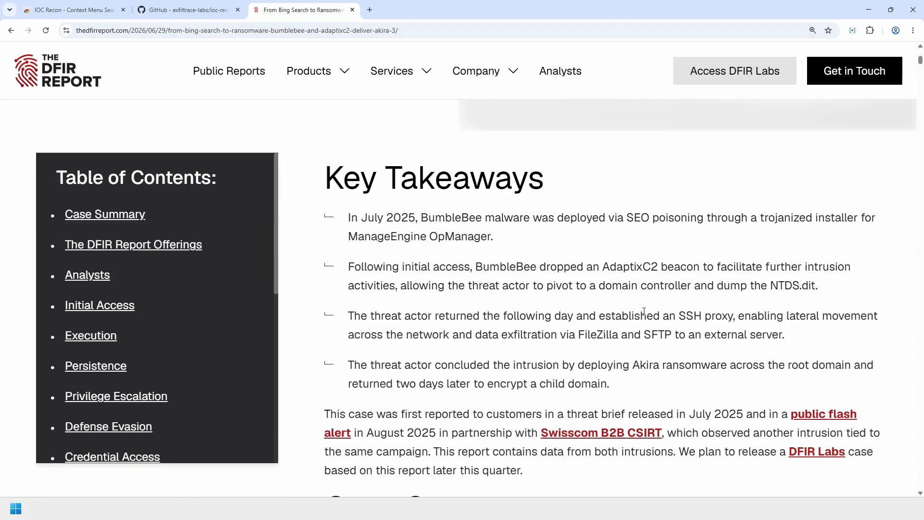
{"action": "scroll", "coordinate": [124, 392], "scroll_direction": "down", "scroll_amount": 5}
{"action": "scroll", "coordinate": [120, 389], "scroll_direction": "down", "scroll_amount": 3}
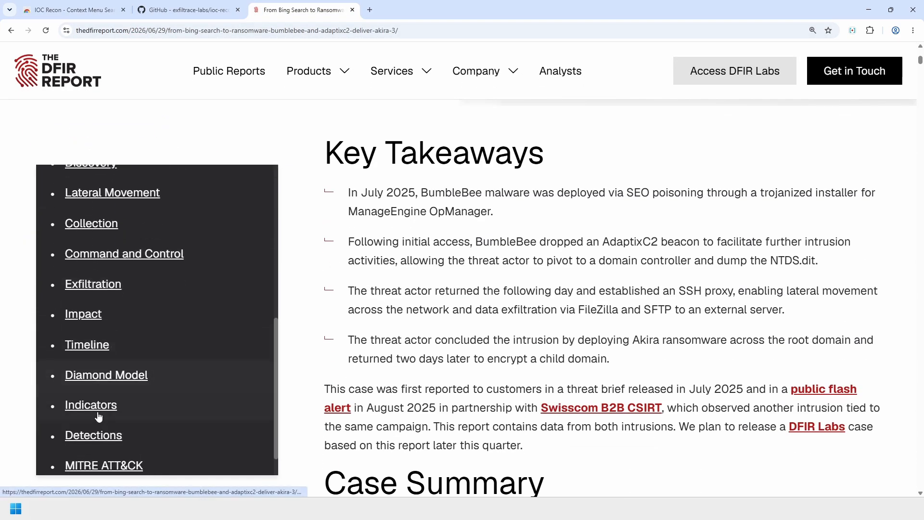
{"action": "left_click", "coordinate": [102, 413]}
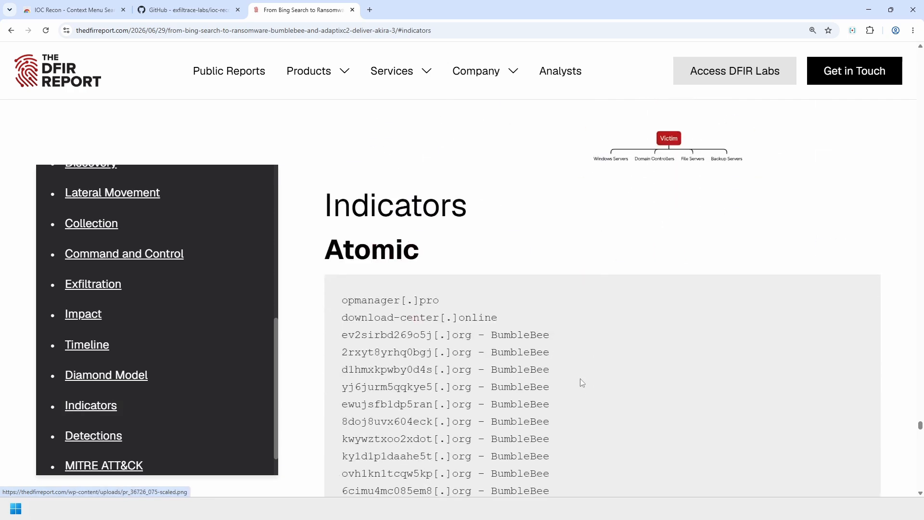
{"action": "scroll", "coordinate": [732, 326], "scroll_direction": "up", "scroll_amount": 1}
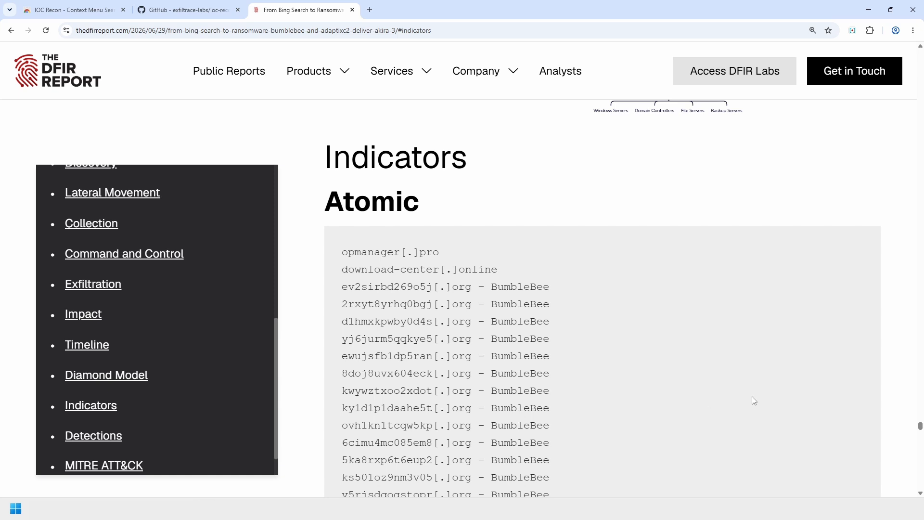
{"action": "scroll", "coordinate": [459, 338], "scroll_direction": "down", "scroll_amount": 3}
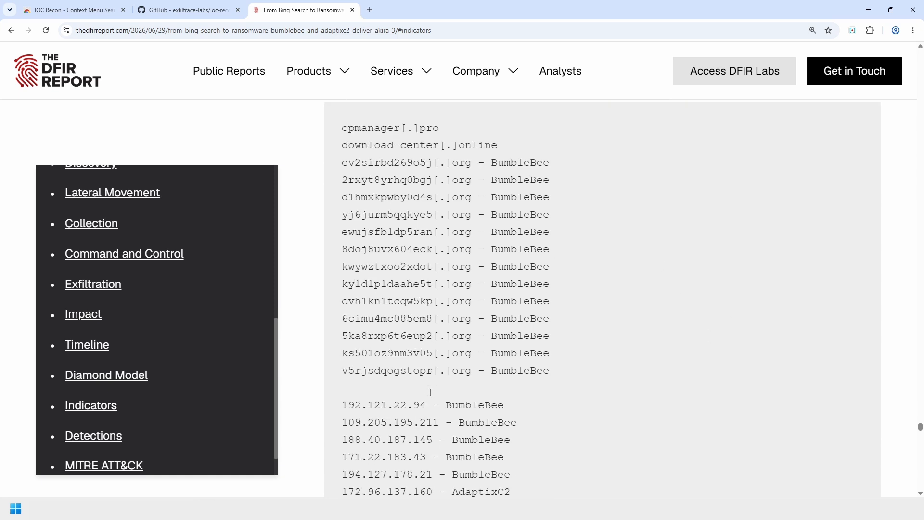
{"action": "scroll", "coordinate": [447, 402], "scroll_direction": "up", "scroll_amount": 3}
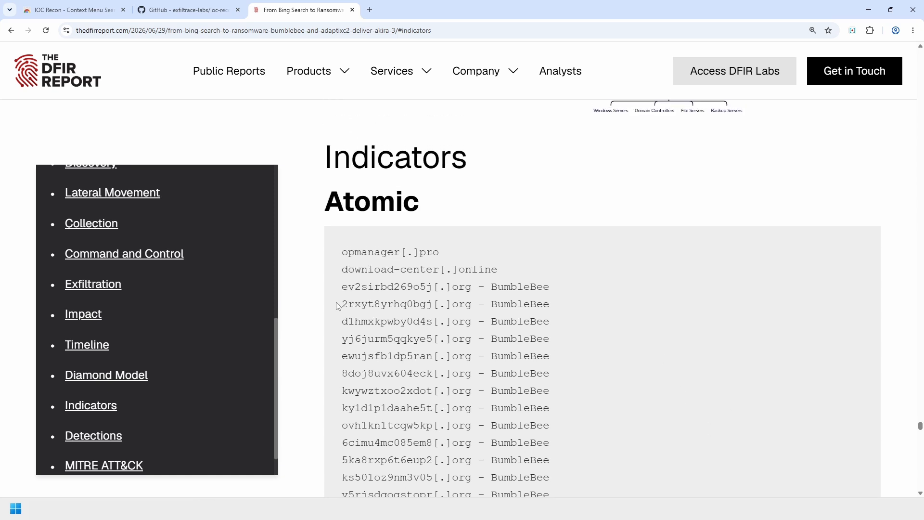
- Select and copy the defanged domain 2rxyt8yrhq0bgj[.]org, then open a new tab
{"action": "left_click_drag", "start_coordinate": [340, 304], "coordinate": [471, 303]}
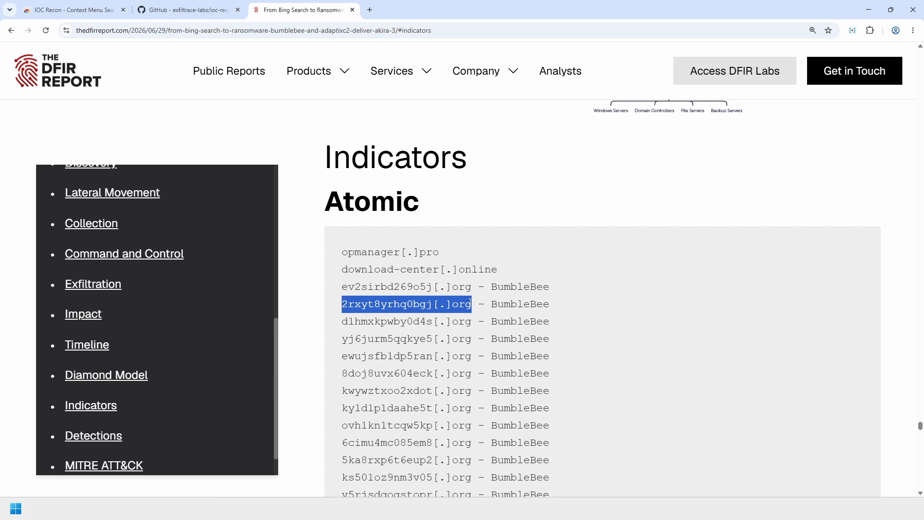
{"action": "right_click", "coordinate": [470, 305]}
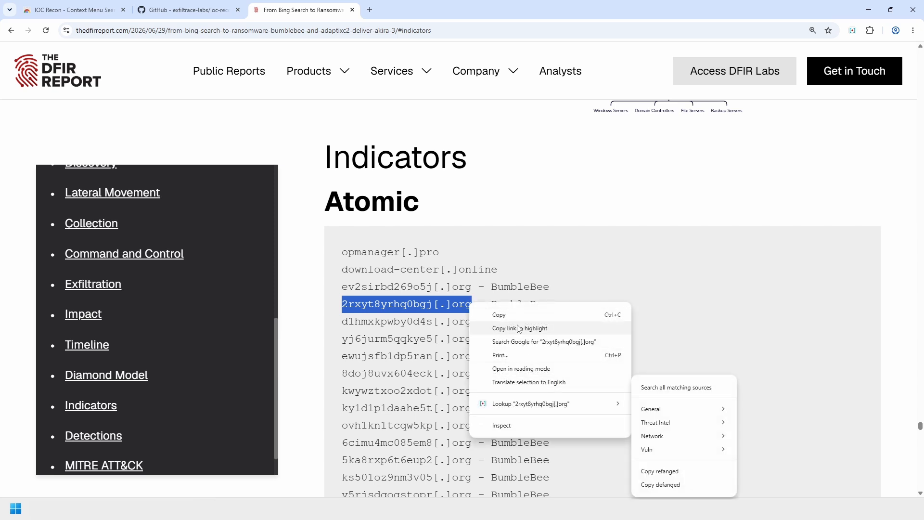
{"action": "left_click", "coordinate": [503, 316]}
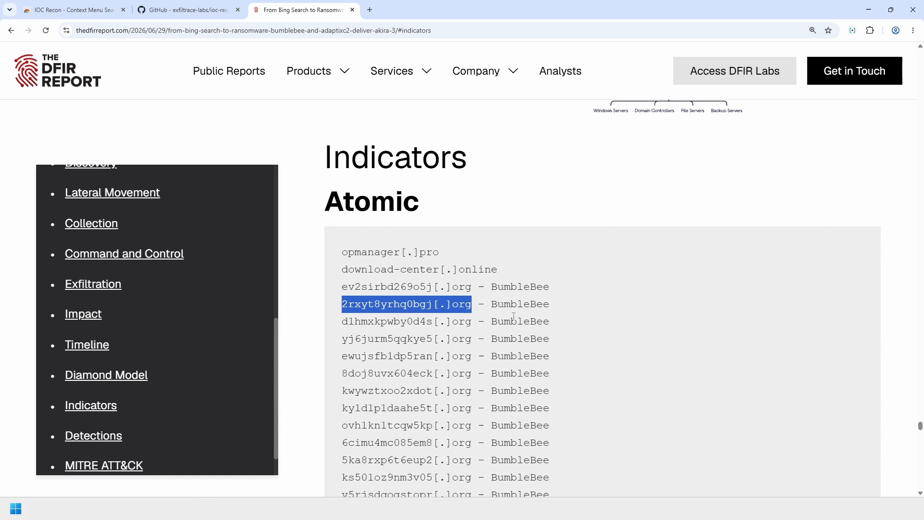
{"action": "right_click", "coordinate": [441, 299]}
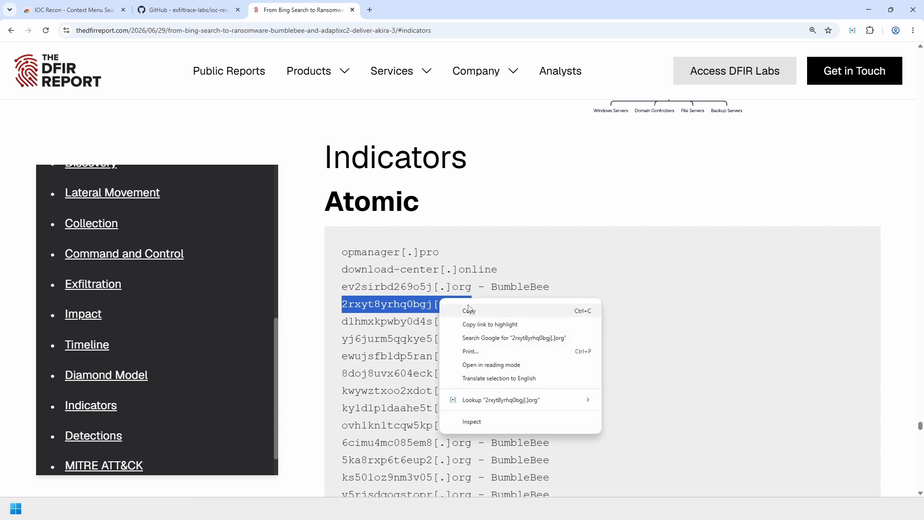
{"action": "left_click", "coordinate": [468, 310]}
{"action": "left_click", "coordinate": [370, 10]}
- Go to virustotal.com and search the pasted domain to get its 7/91 malicious report
{"action": "type", "text": "virustotal.com"}
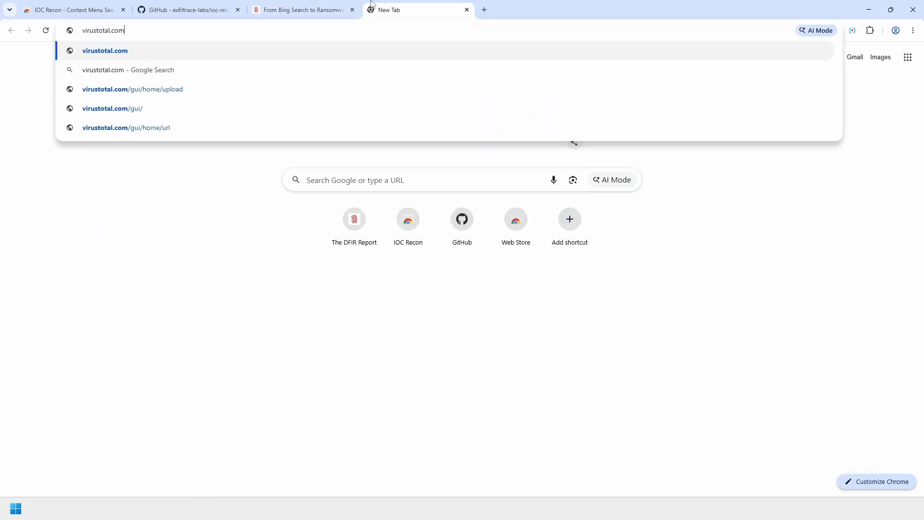
{"action": "key", "text": "Return"}
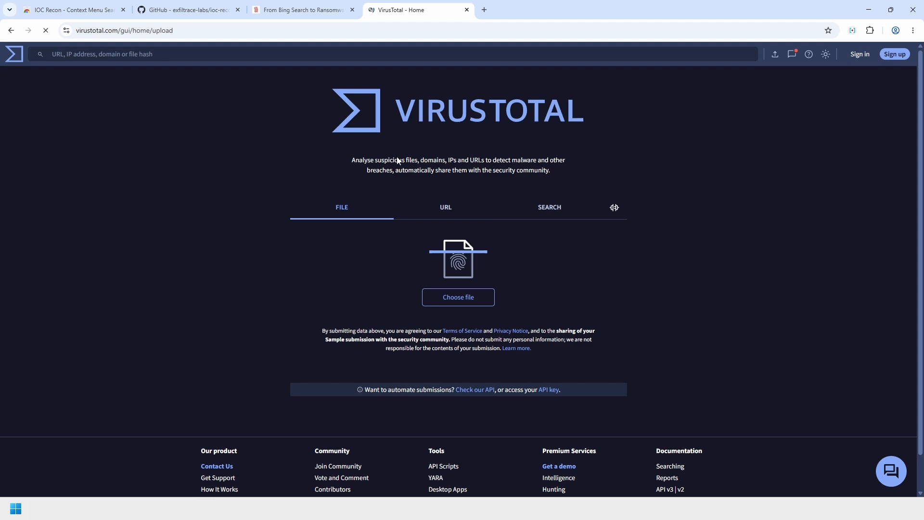
{"action": "key", "text": "ctrl+plus"}
{"action": "key", "text": "ctrl+plus"}
{"action": "key", "text": "ctrl+plus"}
{"action": "key", "text": "ctrl+plus"}
{"action": "left_click", "coordinate": [620, 330]}
{"action": "scroll", "coordinate": [597, 300], "scroll_direction": "down", "scroll_amount": 1}
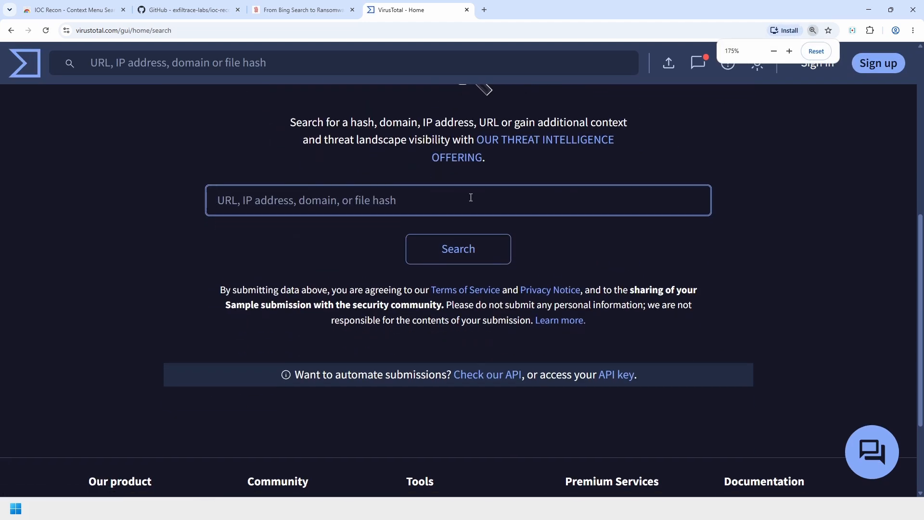
{"action": "left_click", "coordinate": [470, 198]}
{"action": "key", "text": "ctrl+v"}
{"action": "left_click", "coordinate": [458, 250]}
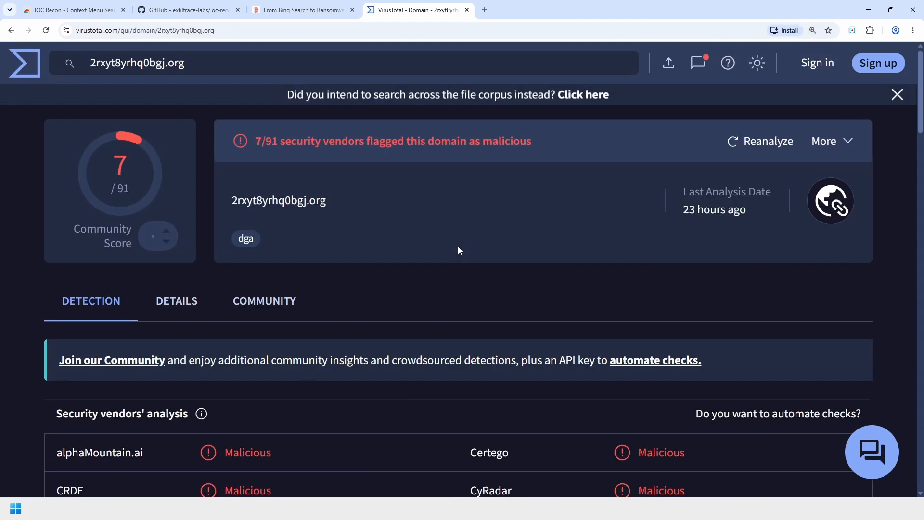
{"action": "key", "text": "ctrl+minus"}
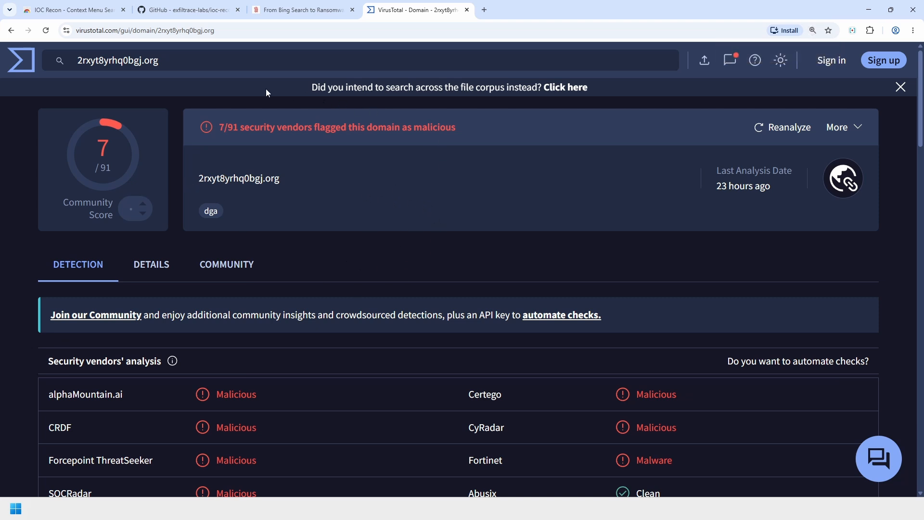
- Select the 2rxyt8yrhq0bgj.org text in VirusTotal's search field, then return to The DFIR Report
{"action": "left_click", "coordinate": [106, 60]}
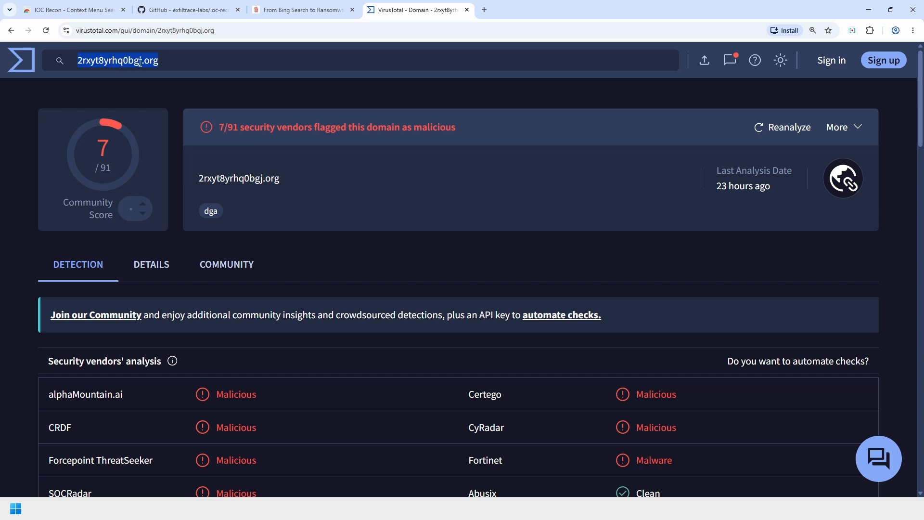
{"action": "left_click", "coordinate": [140, 62]}
{"action": "double_click", "coordinate": [110, 61]}
{"action": "left_click", "coordinate": [207, 60]}
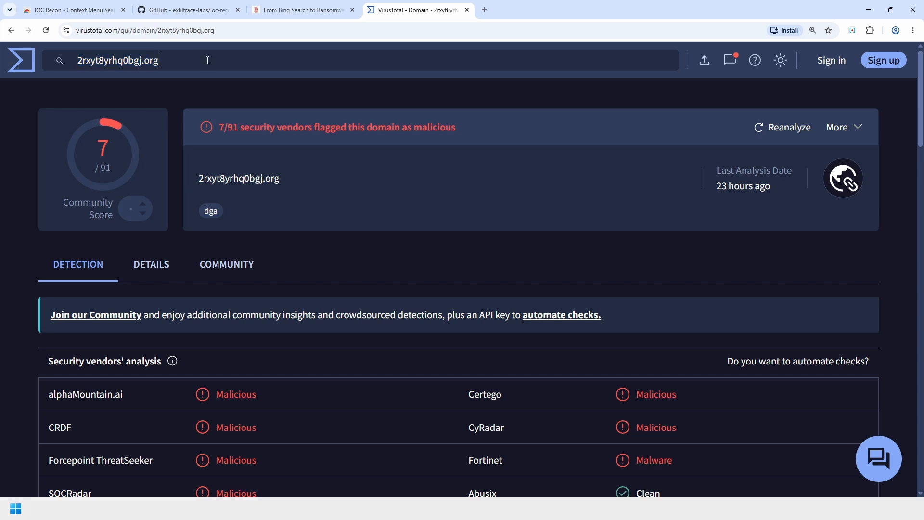
{"action": "left_click_drag", "start_coordinate": [214, 62], "coordinate": [76, 61]}
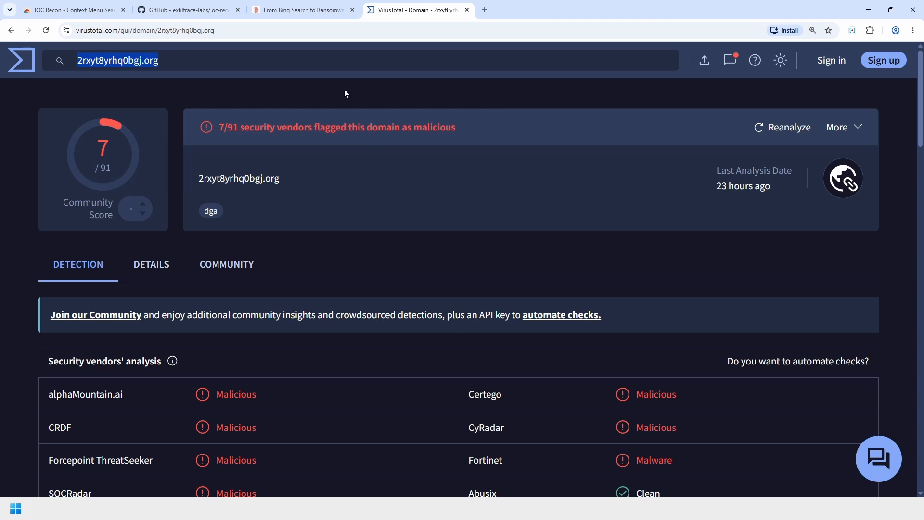
{"action": "left_click", "coordinate": [304, 12]}
- Look up the ManageEngine-OpManager.msi MD5 hash on VirusTotal through the right-click Lookup menu
{"action": "scroll", "coordinate": [591, 355], "scroll_direction": "down", "scroll_amount": 6}
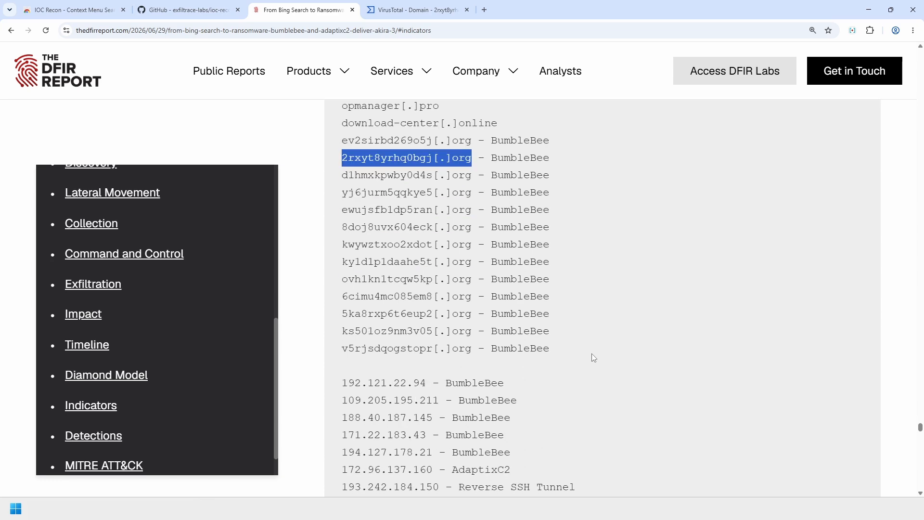
{"action": "scroll", "coordinate": [580, 295], "scroll_direction": "down", "scroll_amount": 4}
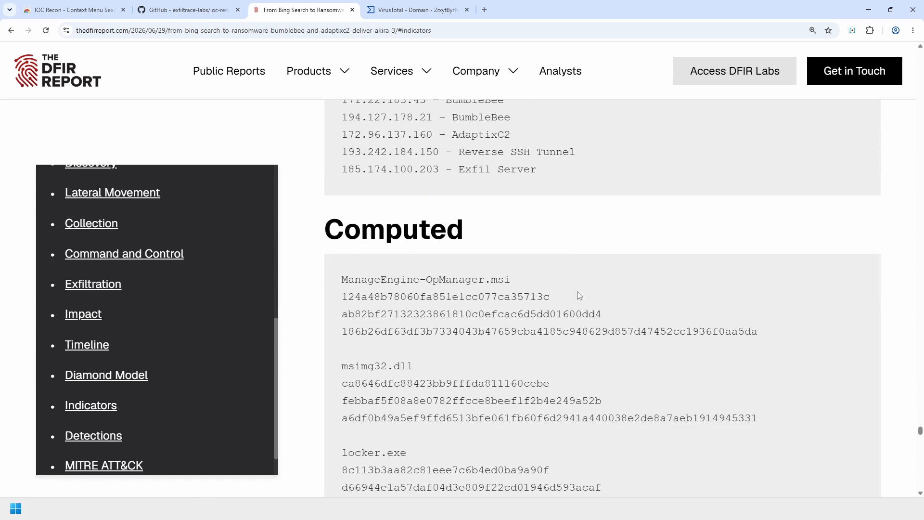
{"action": "double_click", "coordinate": [371, 296]}
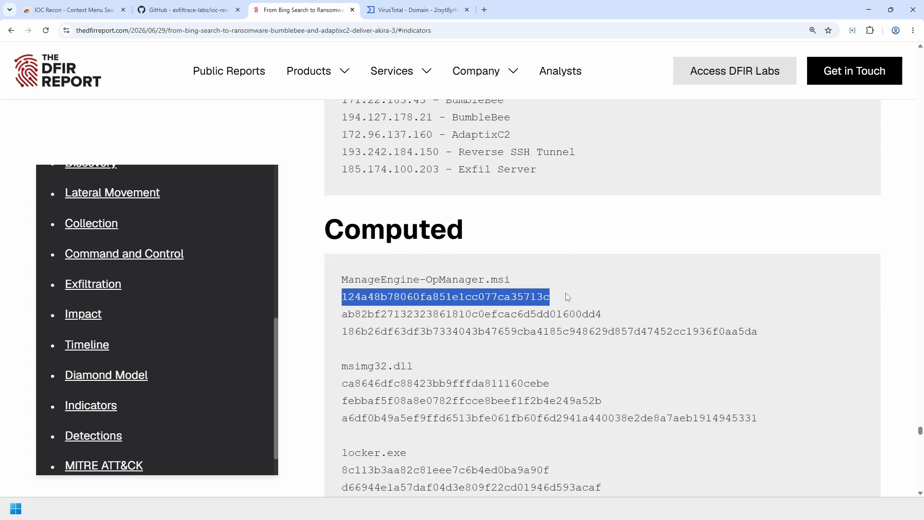
{"action": "right_click", "coordinate": [476, 297]}
{"action": "left_click", "coordinate": [520, 393]}
{"action": "key", "text": "ctrl+v"}
{"action": "key", "text": "Return"}
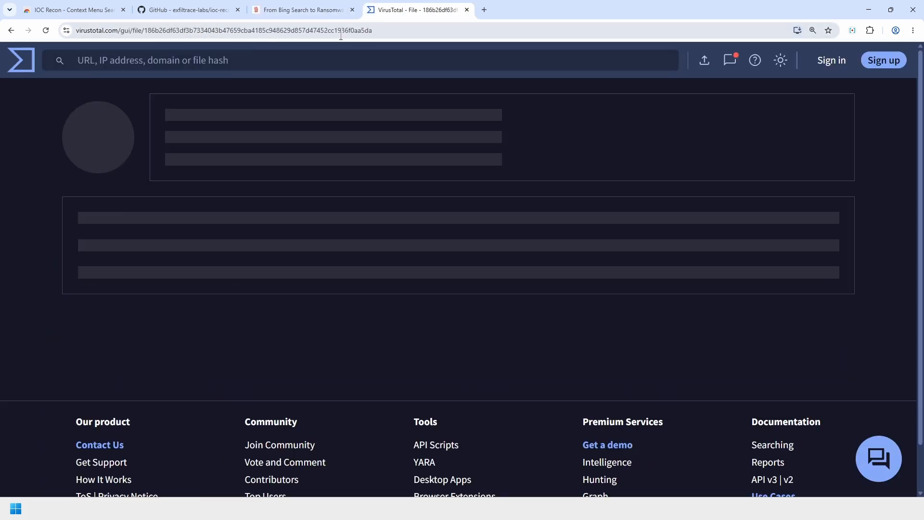
- Review the file's basic properties (26/61 detections), then switch back to the IOC Recon store page
{"action": "scroll", "coordinate": [553, 232], "scroll_direction": "down", "scroll_amount": 1}
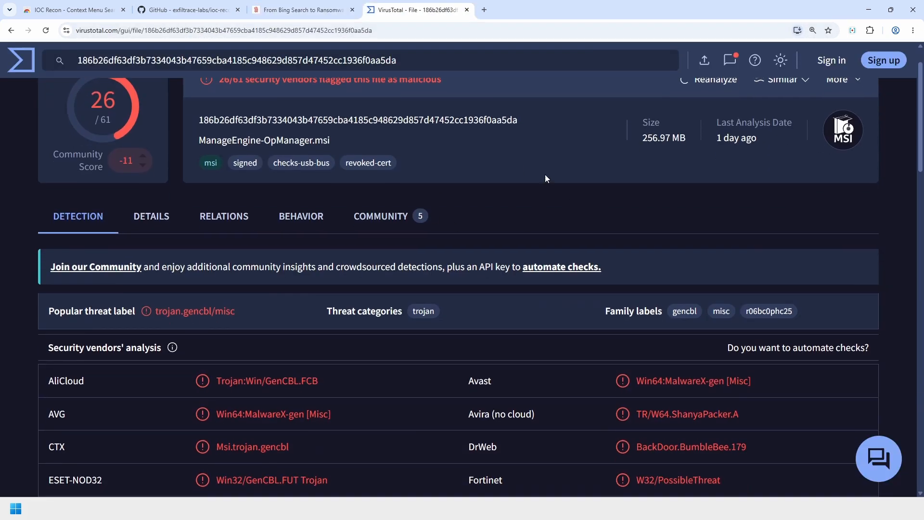
{"action": "left_click", "coordinate": [142, 216]}
{"action": "scroll", "coordinate": [378, 296], "scroll_direction": "down", "scroll_amount": 1}
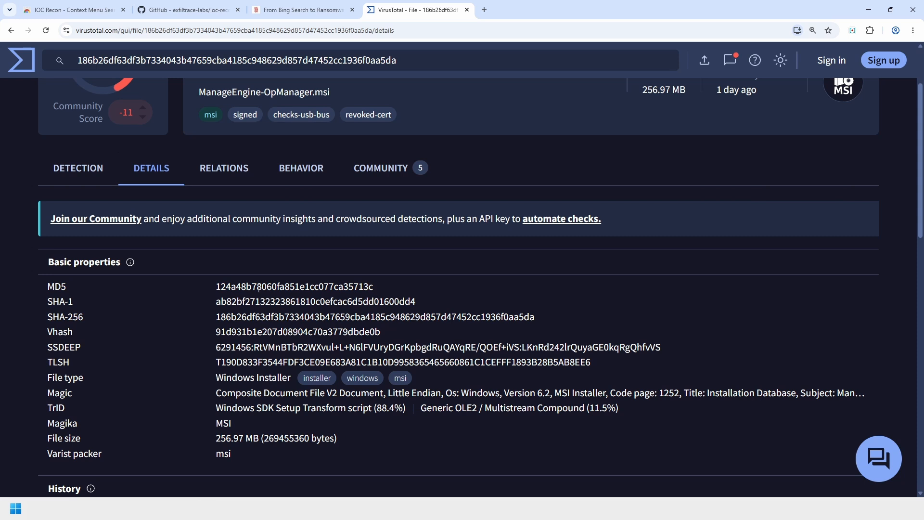
{"action": "double_click", "coordinate": [366, 286]}
{"action": "scroll", "coordinate": [556, 295], "scroll_direction": "up", "scroll_amount": 1}
{"action": "left_click", "coordinate": [573, 208]}
{"action": "scroll", "coordinate": [554, 203], "scroll_direction": "up", "scroll_amount": 1}
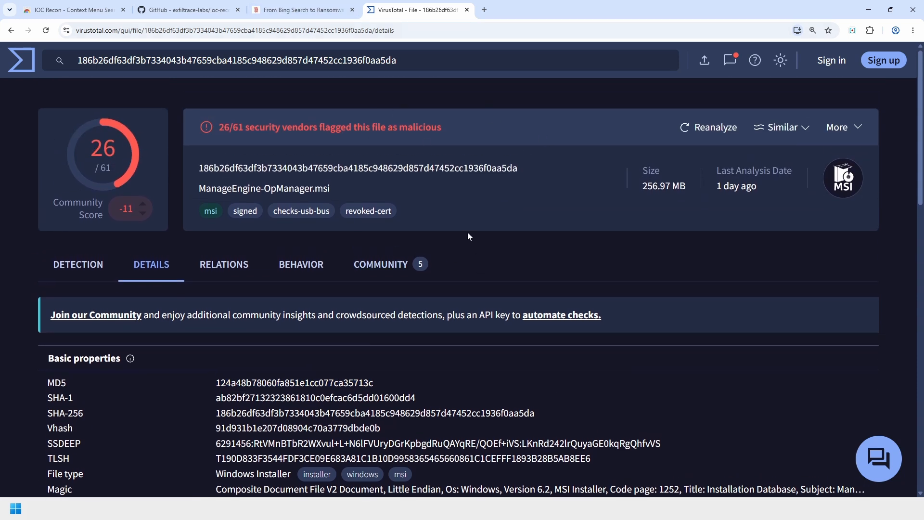
{"action": "left_click", "coordinate": [87, 11]}
{"action": "left_click", "coordinate": [114, 420]}
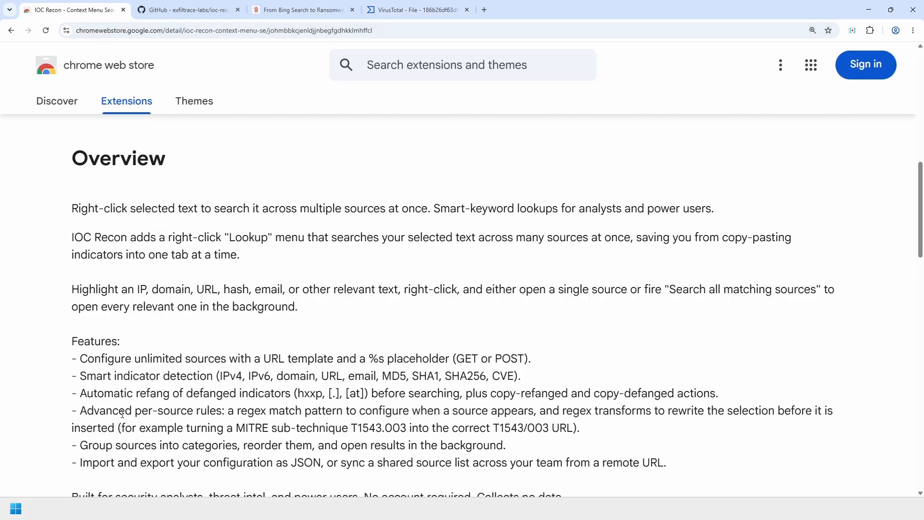
{"action": "left_click", "coordinate": [274, 11]}
{"action": "scroll", "coordinate": [384, 263], "scroll_direction": "down", "scroll_amount": 3}
{"action": "scroll", "coordinate": [547, 390], "scroll_direction": "up", "scroll_amount": 2}
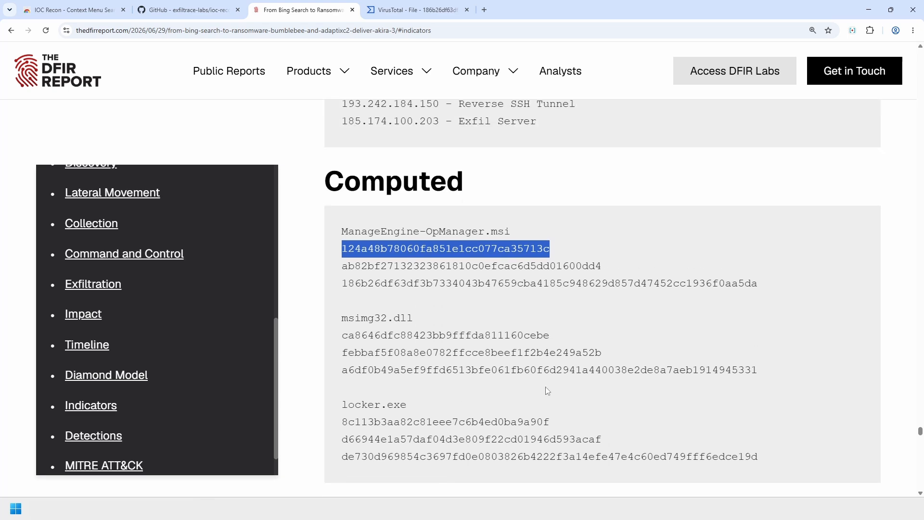
{"action": "left_click", "coordinate": [88, 11]}
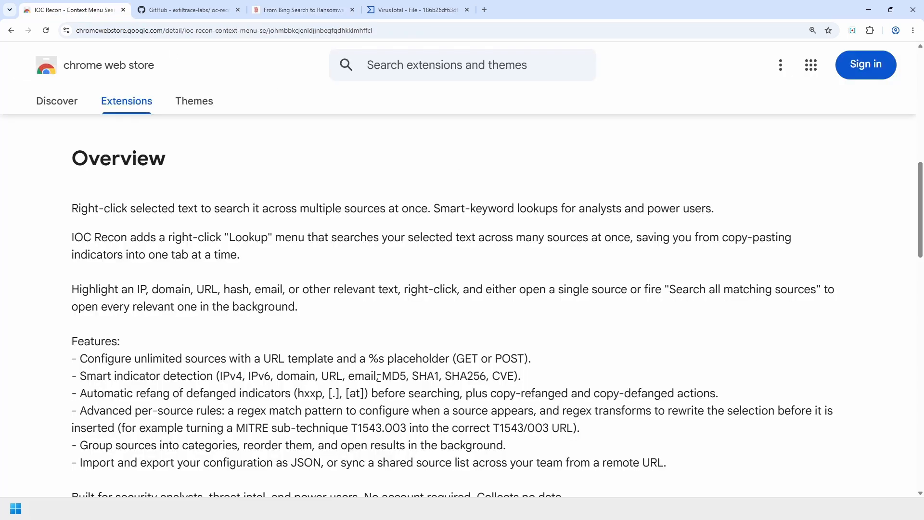
{"action": "scroll", "coordinate": [250, 342], "scroll_direction": "down", "scroll_amount": 1}
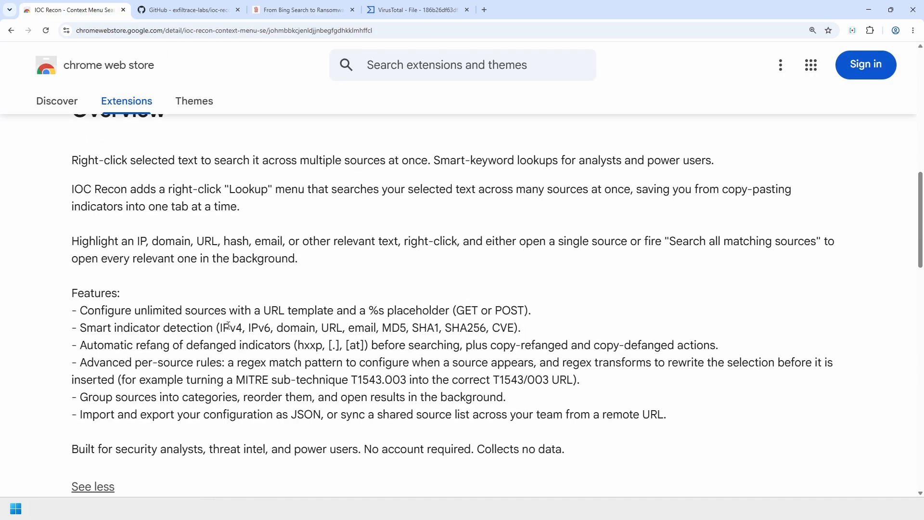
{"action": "left_click_drag", "start_coordinate": [85, 314], "coordinate": [533, 312]}
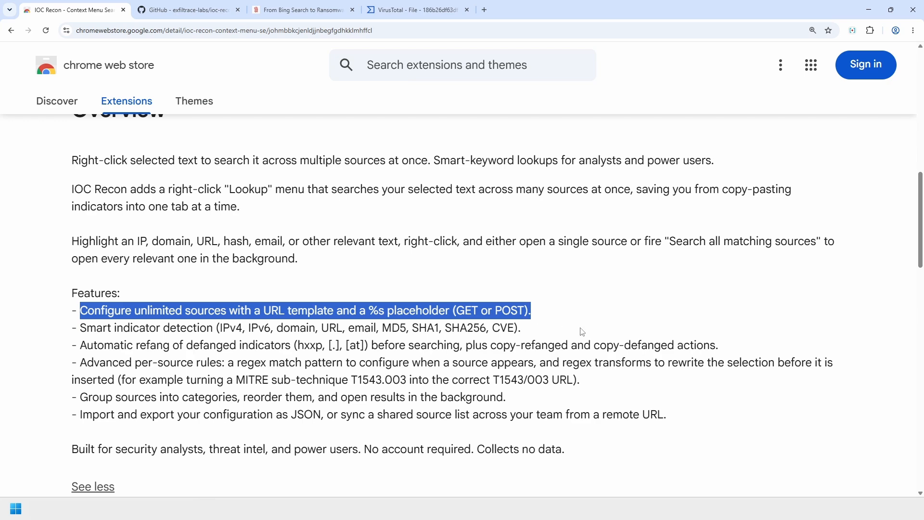
{"action": "left_click", "coordinate": [377, 309]}
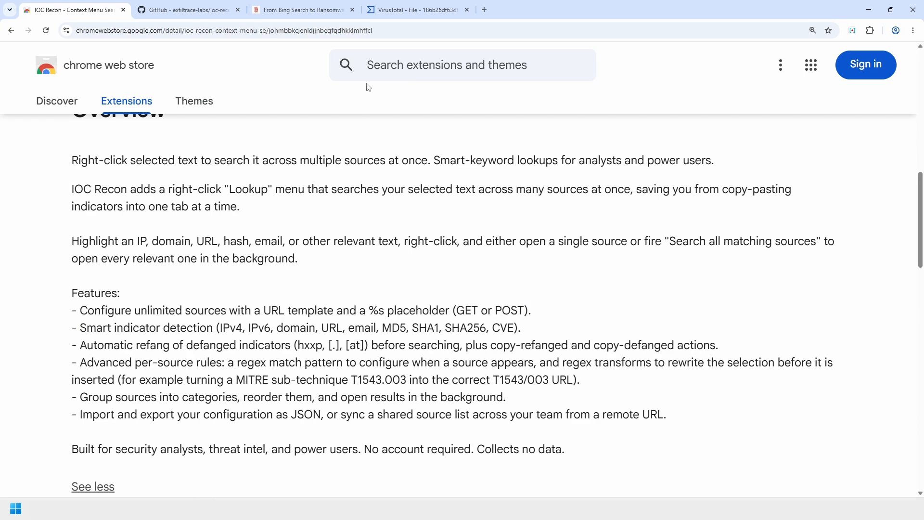
{"action": "left_click", "coordinate": [392, 15]}
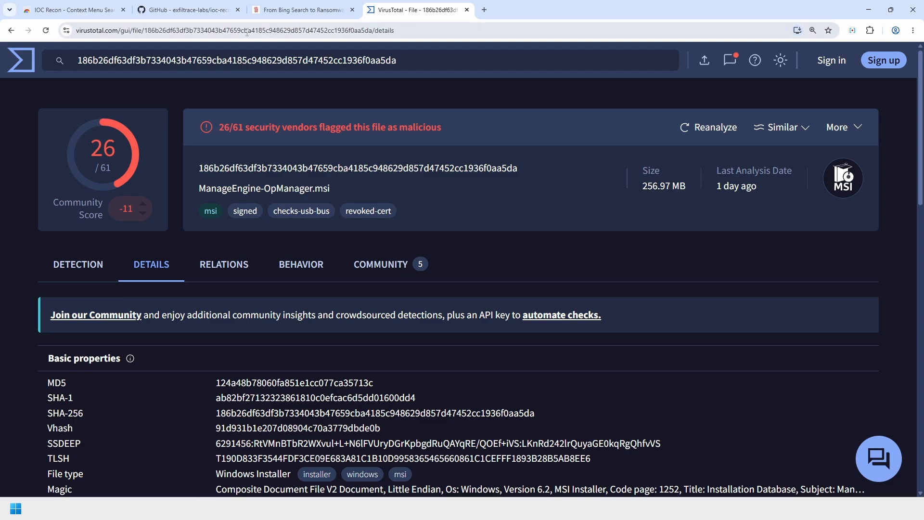
{"action": "left_click", "coordinate": [72, 9]}
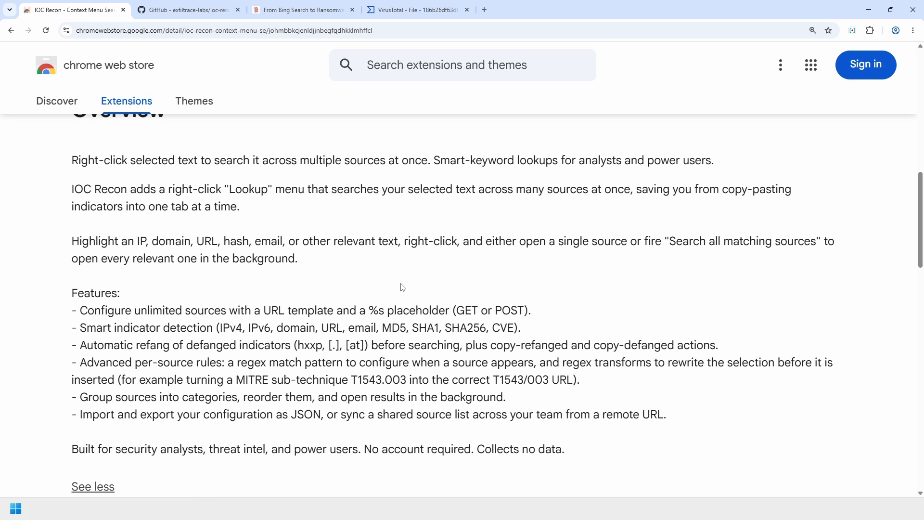
{"action": "left_click_drag", "start_coordinate": [370, 308], "coordinate": [450, 308]}
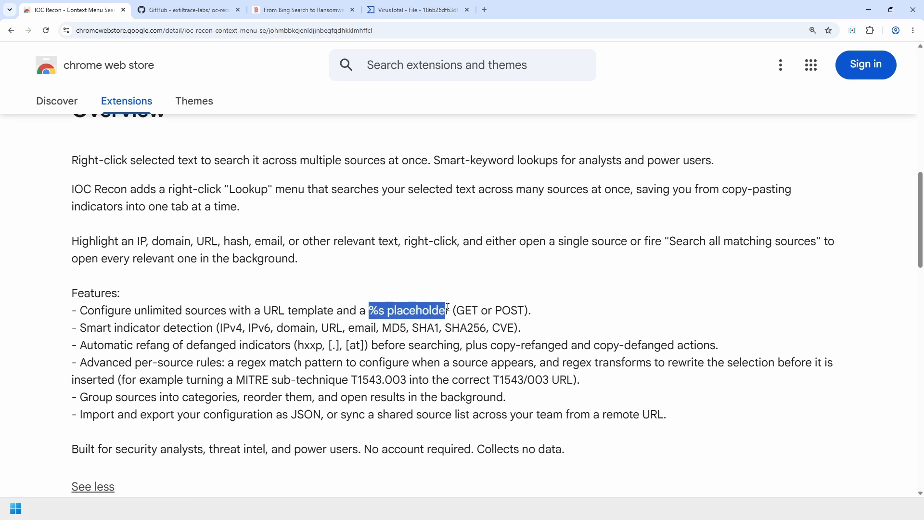
{"action": "left_click", "coordinate": [408, 315]}
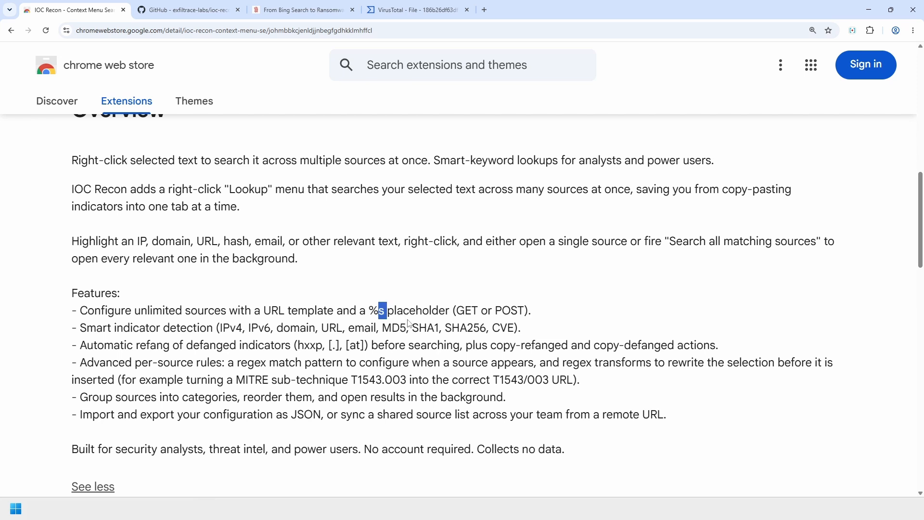
{"action": "left_click_drag", "start_coordinate": [369, 310], "coordinate": [375, 310]}
{"action": "double_click", "coordinate": [468, 310]}
{"action": "double_click", "coordinate": [509, 310]}
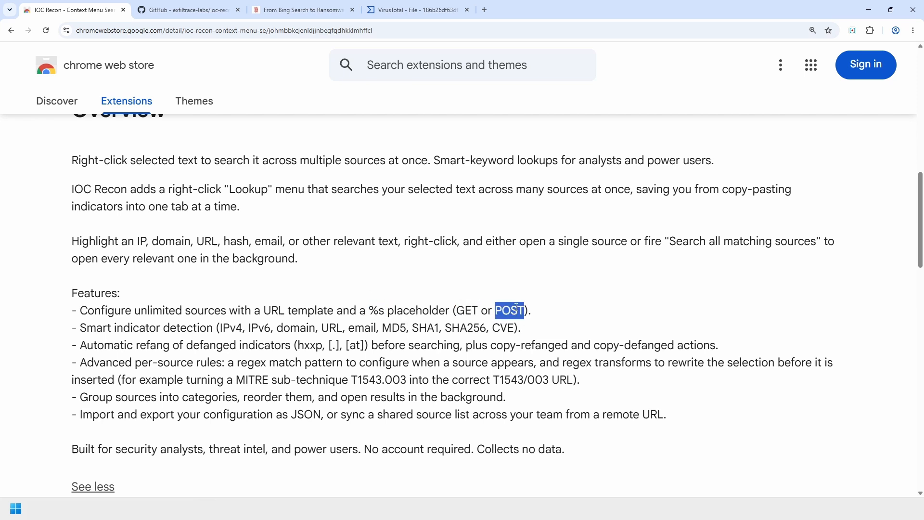
{"action": "left_click", "coordinate": [626, 312]}
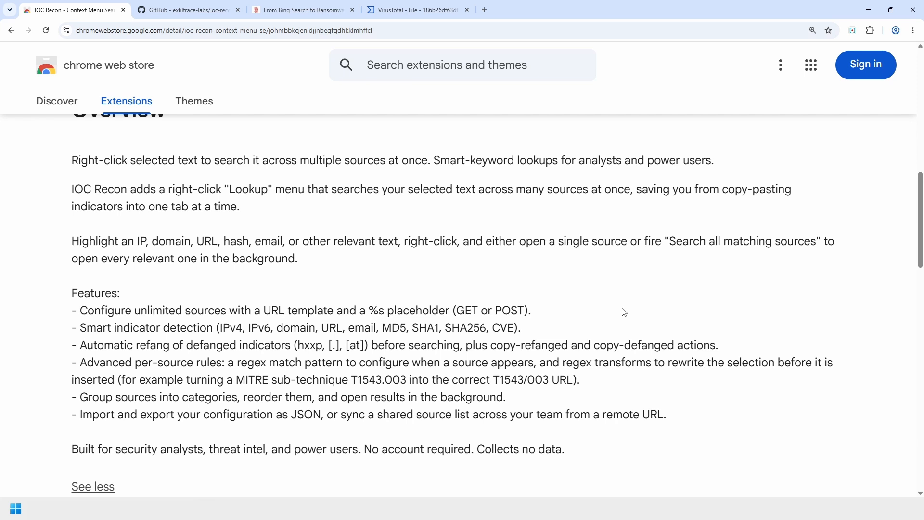
{"action": "left_click_drag", "start_coordinate": [204, 322], "coordinate": [606, 332]}
{"action": "left_click", "coordinate": [605, 332]}
{"action": "left_click_drag", "start_coordinate": [237, 345], "coordinate": [787, 352]}
- Copy the domain 2rxyt8yrhq0bgj[.]org from The DFIR Report in refanged form
{"action": "left_click", "coordinate": [301, 12]}
{"action": "scroll", "coordinate": [568, 421], "scroll_direction": "up", "scroll_amount": 5}
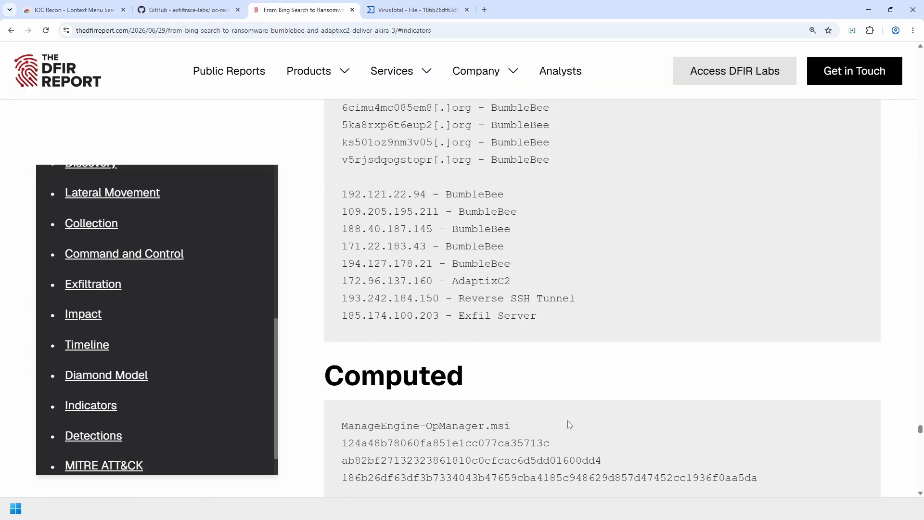
{"action": "scroll", "coordinate": [508, 356], "scroll_direction": "up", "scroll_amount": 3}
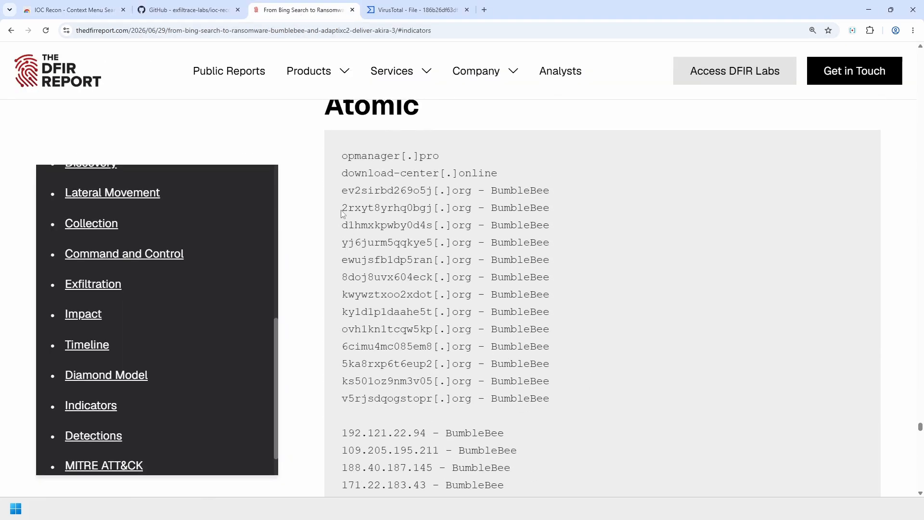
{"action": "left_click_drag", "start_coordinate": [341, 210], "coordinate": [472, 211]}
{"action": "right_click", "coordinate": [459, 208]}
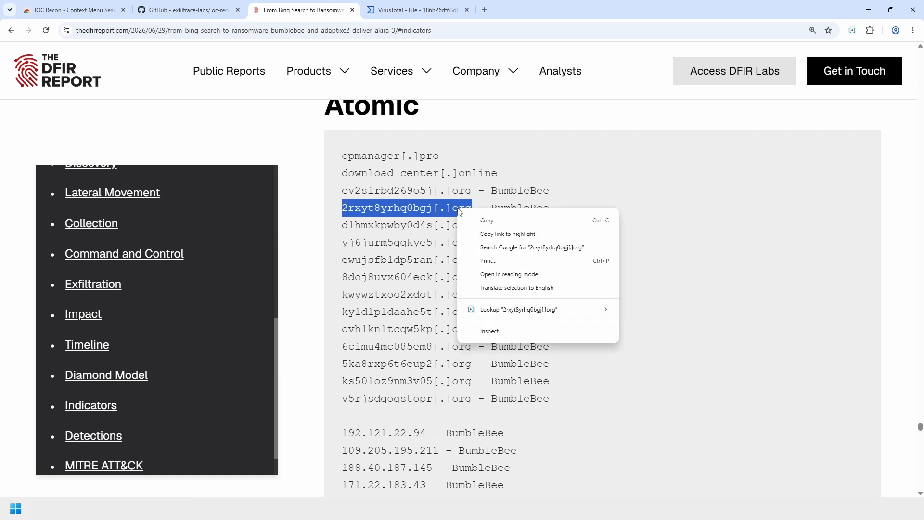
{"action": "mouse_move", "coordinate": [530, 309]}
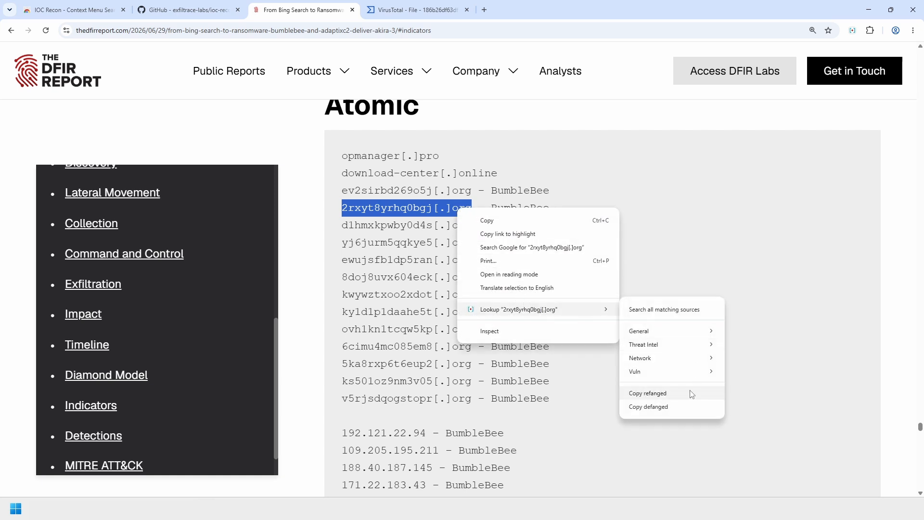
{"action": "left_click", "coordinate": [692, 392]}
- Paste it into the address bar to confirm it reads 2rxyt8yrhq0bgj.org, then delete it
{"action": "left_click", "coordinate": [284, 30]}
{"action": "type", "text": "2rxyt8yrhq0bgj.org"}
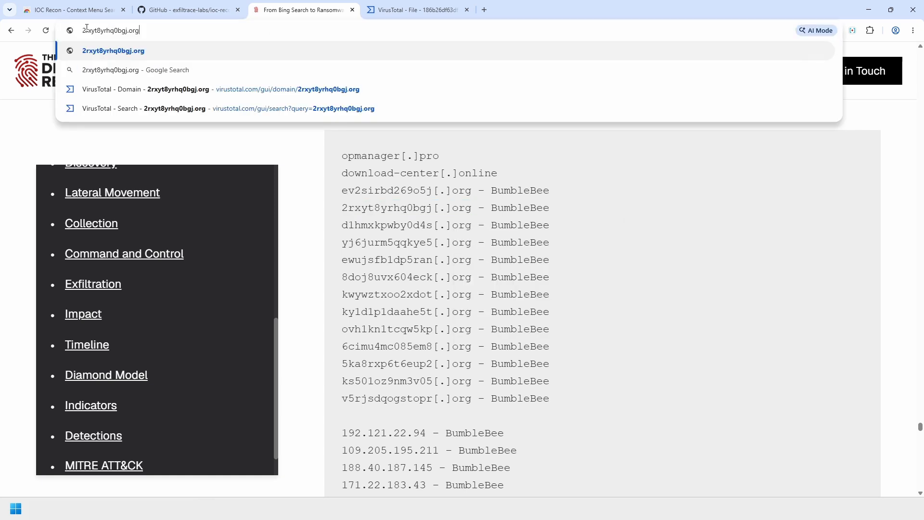
{"action": "double_click", "coordinate": [134, 31]}
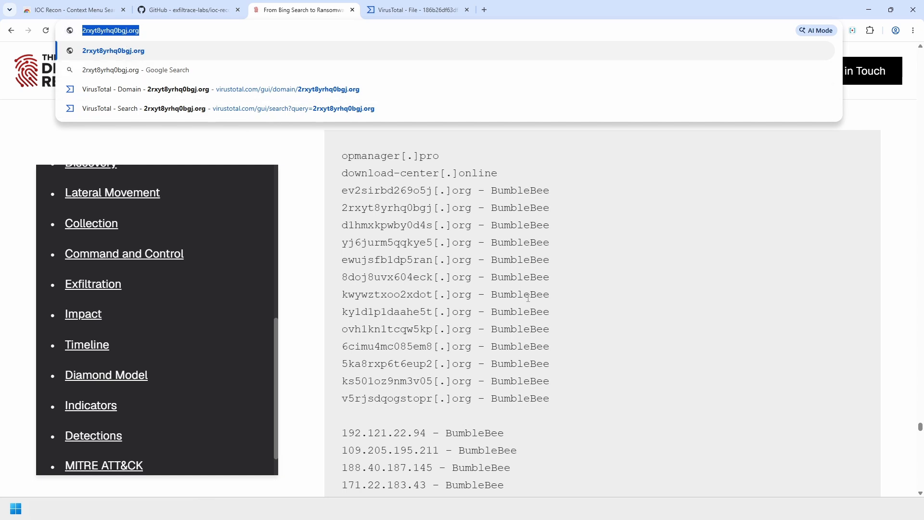
{"action": "key", "text": "BackSpace"}
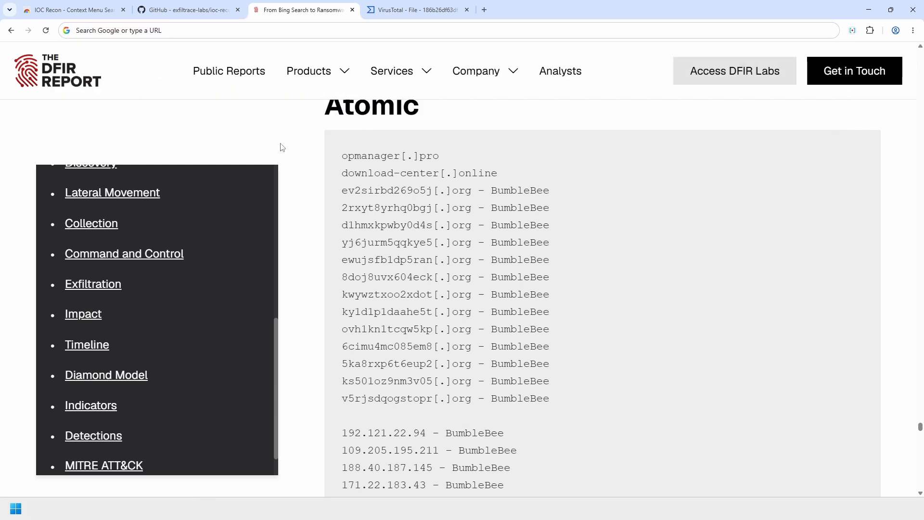
{"action": "left_click", "coordinate": [62, 13]}
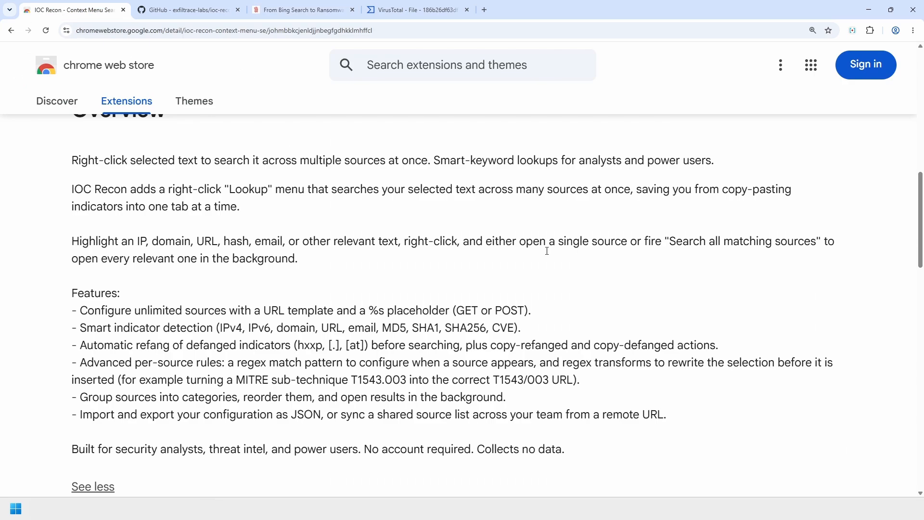
{"action": "scroll", "coordinate": [557, 329], "scroll_direction": "up", "scroll_amount": 1}
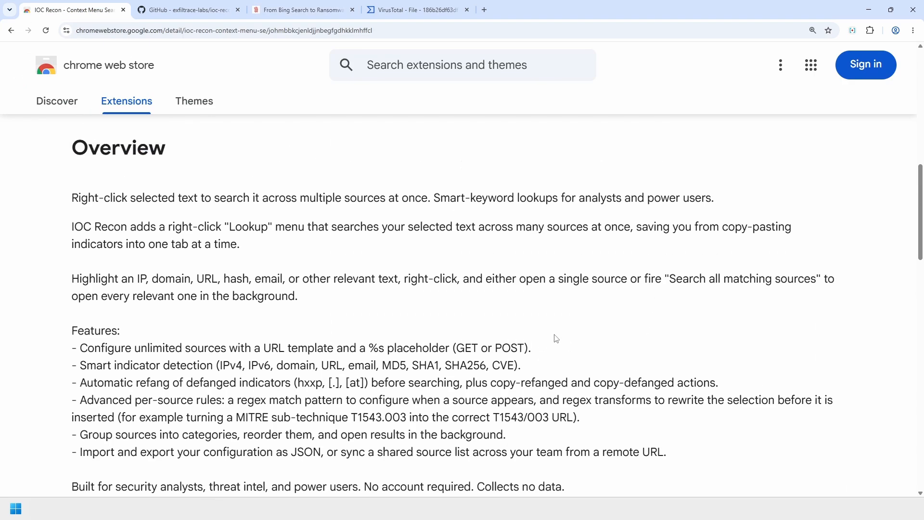
{"action": "scroll", "coordinate": [556, 339], "scroll_direction": "down", "scroll_amount": 1}
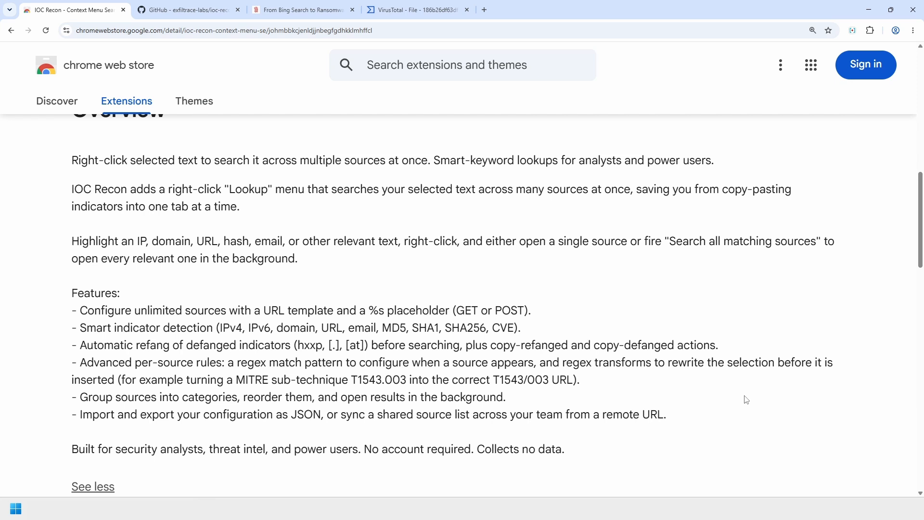
{"action": "left_click", "coordinate": [853, 31]}
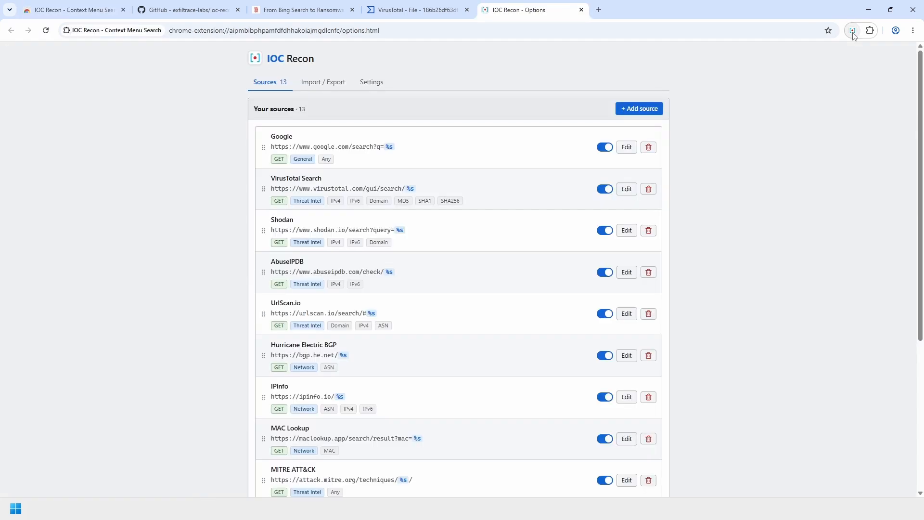
{"action": "scroll", "coordinate": [769, 239], "scroll_direction": "up", "scroll_amount": 3}
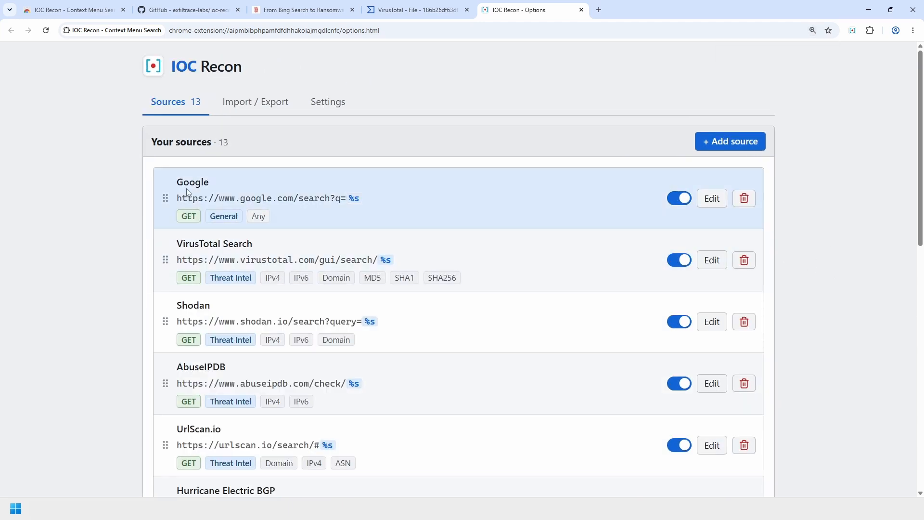
{"action": "scroll", "coordinate": [459, 385], "scroll_direction": "down", "scroll_amount": 2}
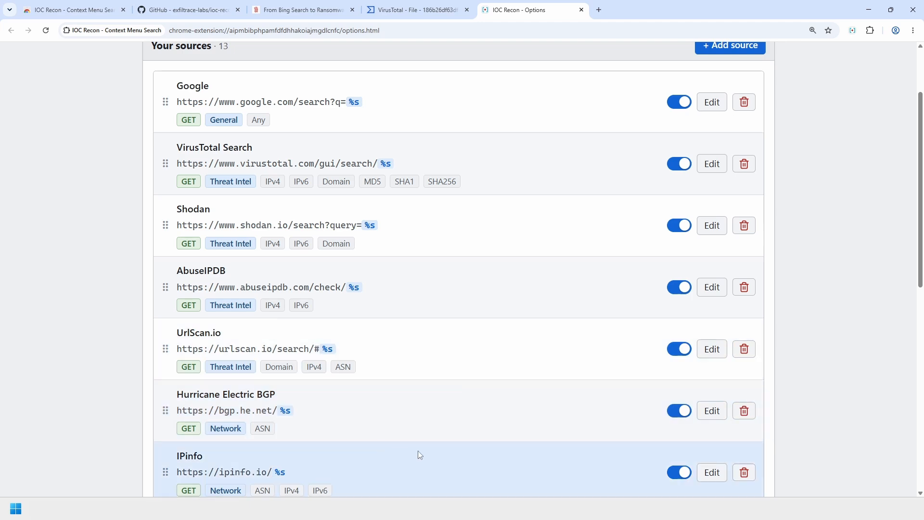
{"action": "scroll", "coordinate": [527, 366], "scroll_direction": "down", "scroll_amount": 5}
{"action": "scroll", "coordinate": [404, 430], "scroll_direction": "down", "scroll_amount": 2}
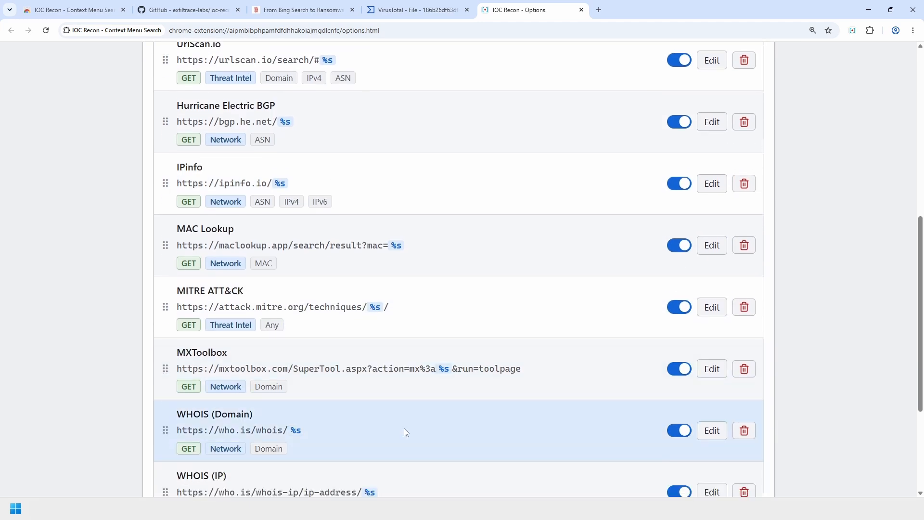
{"action": "scroll", "coordinate": [423, 426], "scroll_direction": "up", "scroll_amount": 9}
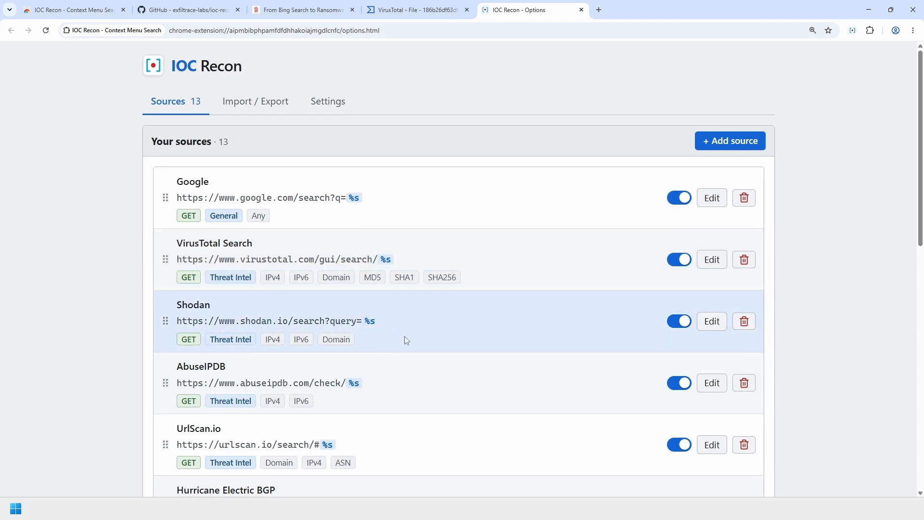
{"action": "scroll", "coordinate": [454, 336], "scroll_direction": "down", "scroll_amount": 8}
{"action": "scroll", "coordinate": [454, 340], "scroll_direction": "down", "scroll_amount": 2}
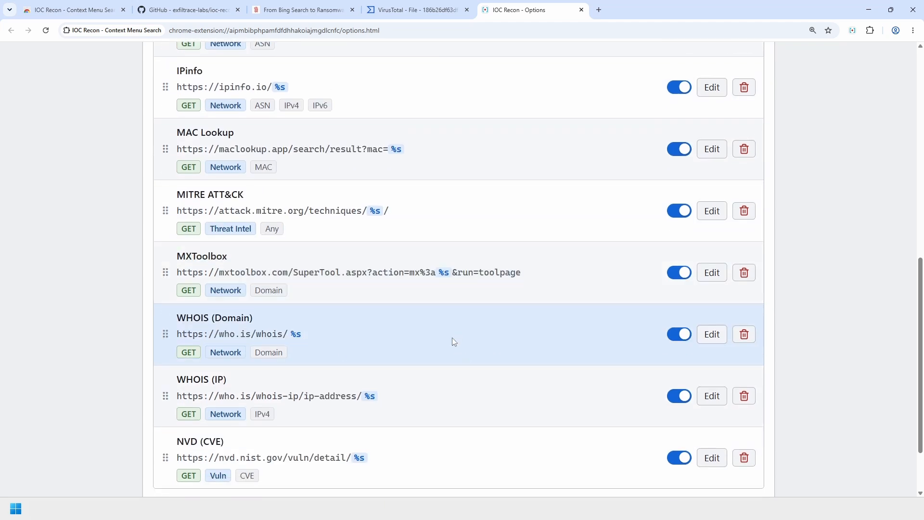
{"action": "scroll", "coordinate": [417, 385], "scroll_direction": "up", "scroll_amount": 3}
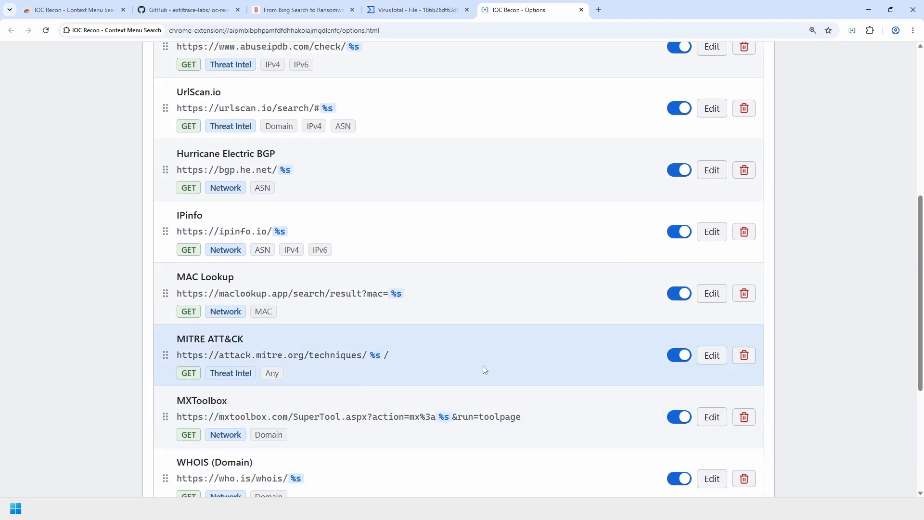
{"action": "scroll", "coordinate": [483, 366], "scroll_direction": "up", "scroll_amount": 7}
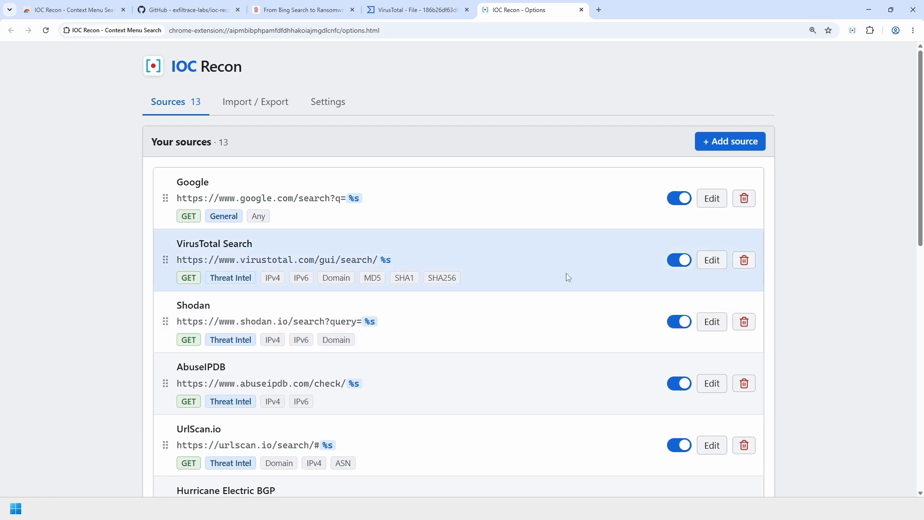
- Open the VirusTotal Search source for editing and inspect its name and Threat Intel category
{"action": "left_click", "coordinate": [714, 259]}
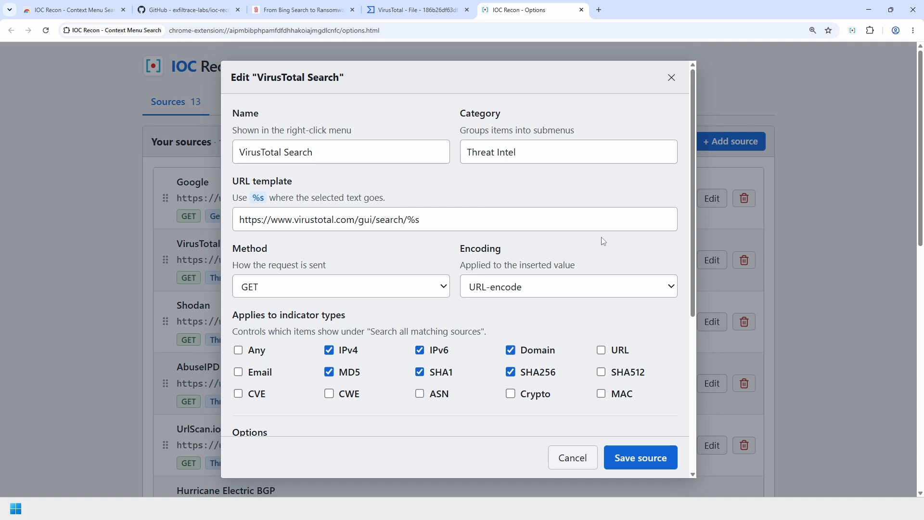
{"action": "triple_click", "coordinate": [308, 152]}
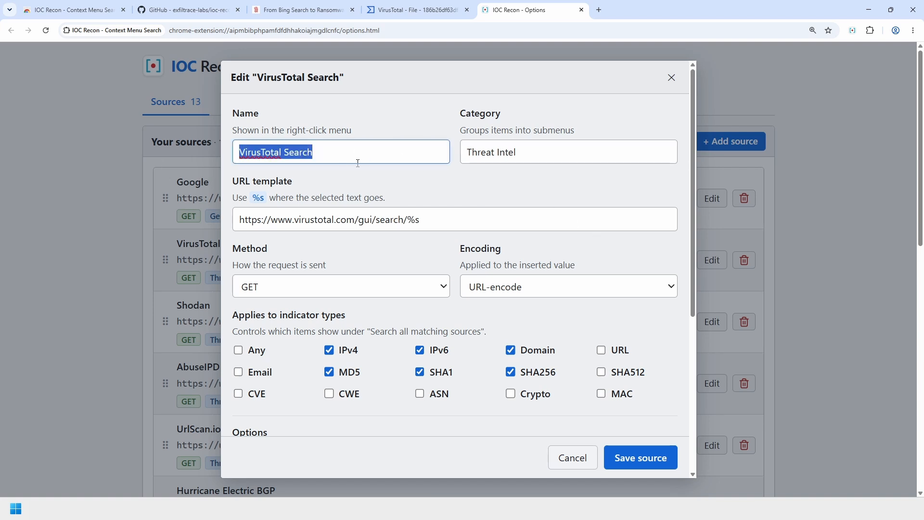
{"action": "triple_click", "coordinate": [517, 162]}
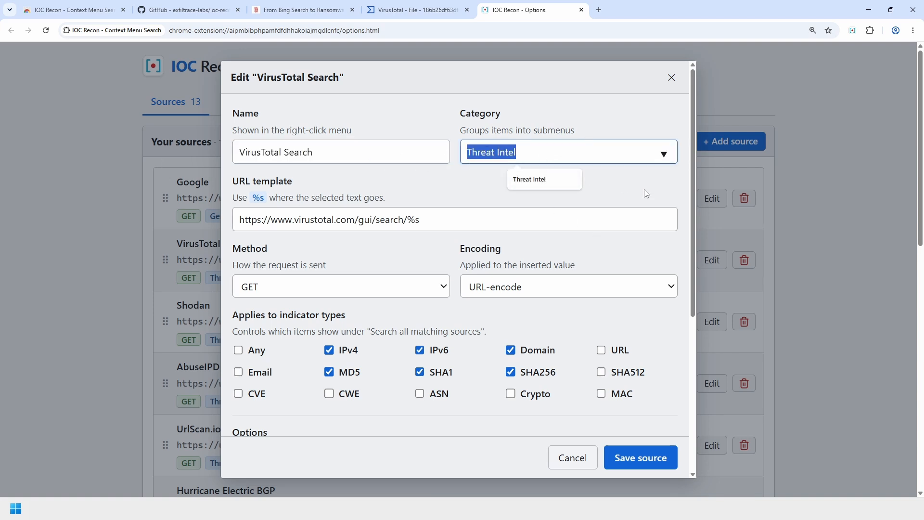
{"action": "left_click", "coordinate": [431, 194]}
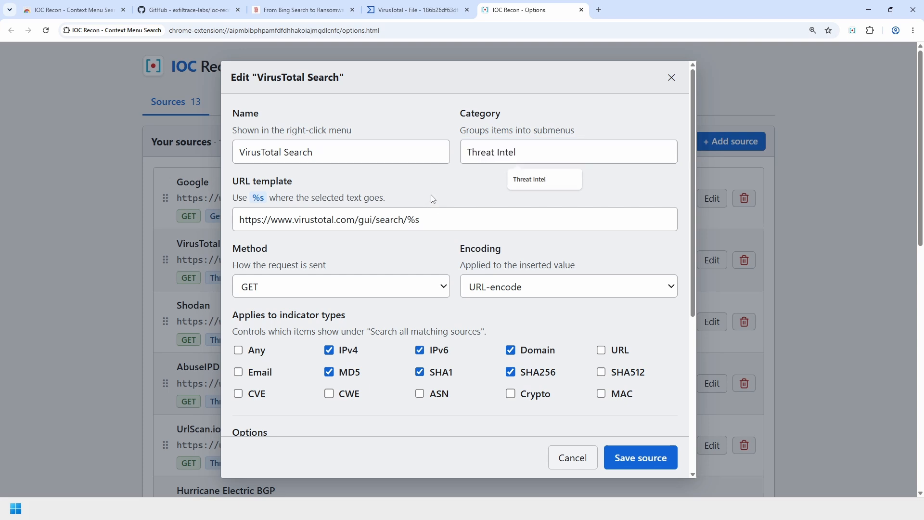
{"action": "left_click", "coordinate": [493, 156]}
{"action": "right_click", "coordinate": [493, 156]}
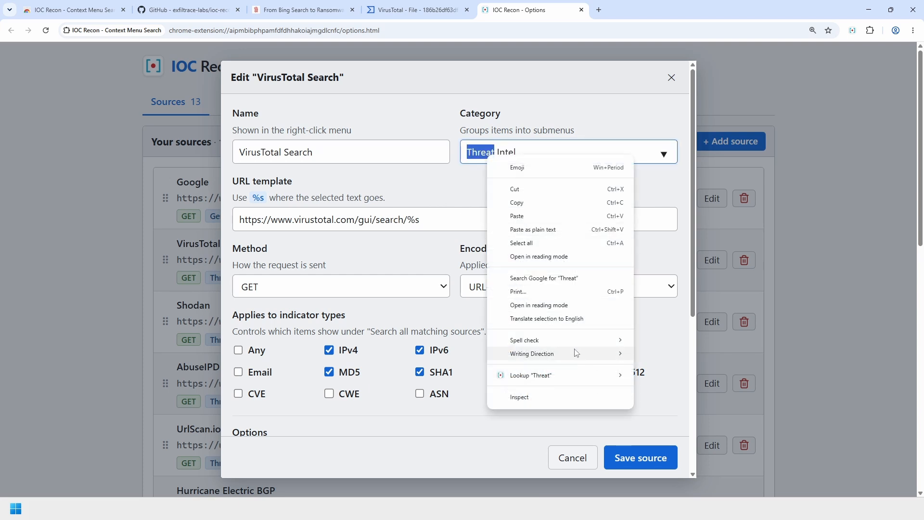
{"action": "mouse_move", "coordinate": [598, 380]}
{"action": "mouse_move", "coordinate": [666, 411]}
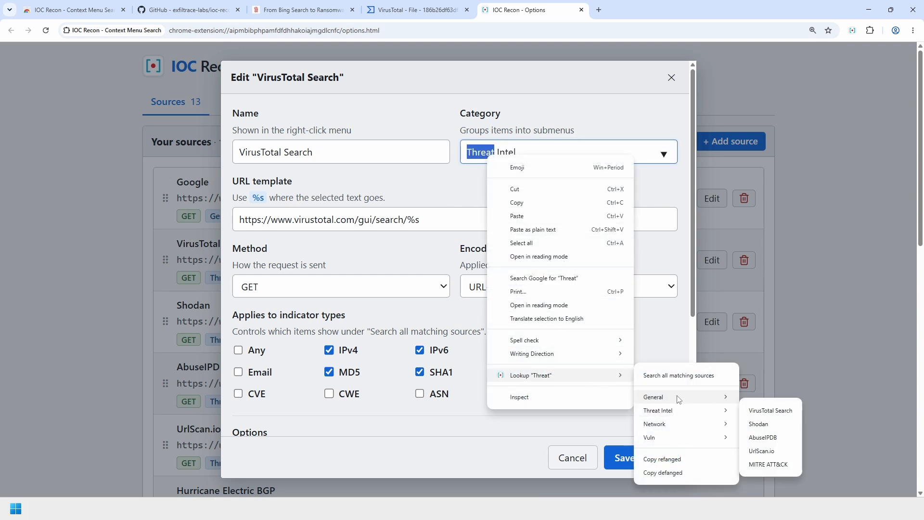
{"action": "left_click", "coordinate": [438, 109]}
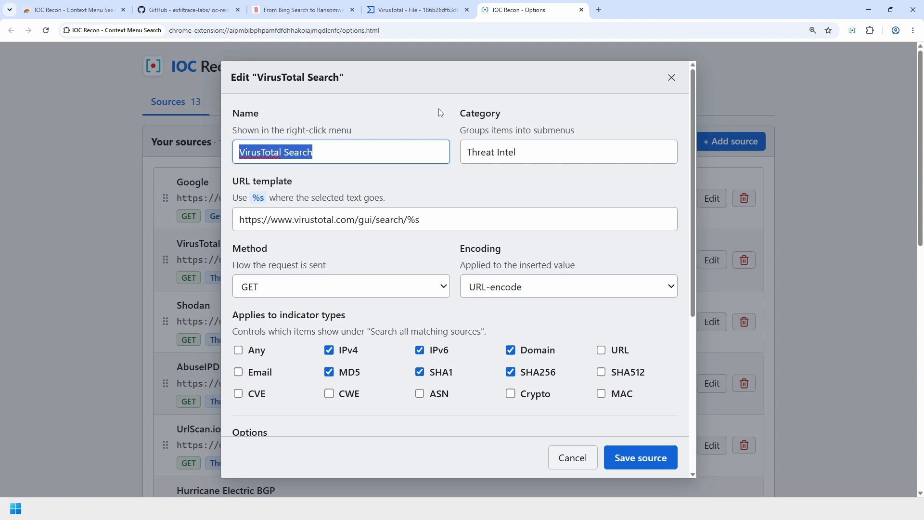
{"action": "left_click", "coordinate": [442, 224]}
{"action": "triple_click", "coordinate": [324, 219]}
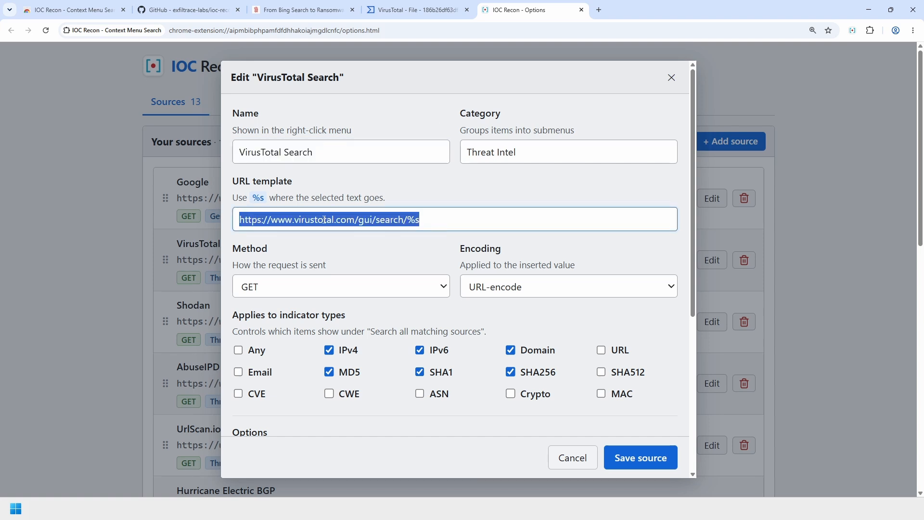
{"action": "left_click", "coordinate": [426, 219]}
{"action": "key", "text": "shift+Left"}
{"action": "key", "text": "shift+Left"}
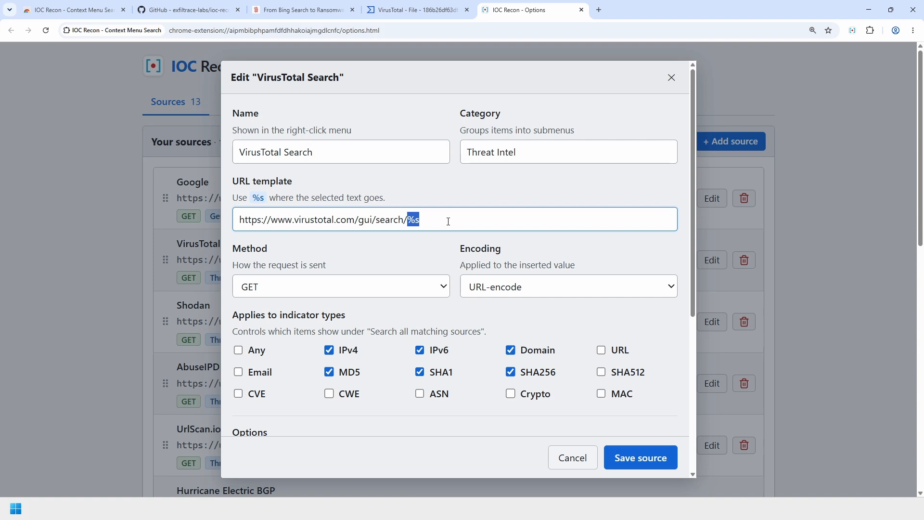
{"action": "left_click", "coordinate": [449, 221]}
- Try POST then restore the GET request method, keeping URL-encode as the encoding
{"action": "scroll", "coordinate": [446, 222], "scroll_direction": "down", "scroll_amount": 1}
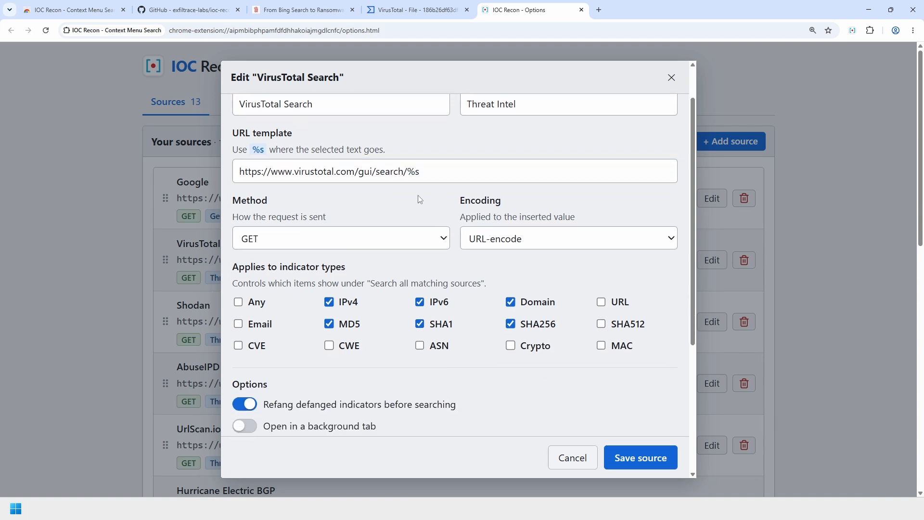
{"action": "key", "text": "Tab"}
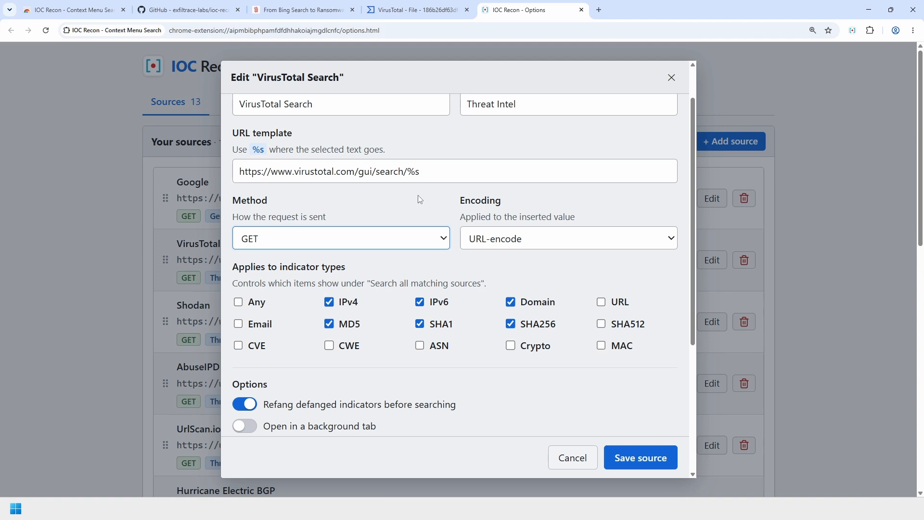
{"action": "scroll", "coordinate": [419, 195], "scroll_direction": "down", "scroll_amount": 1}
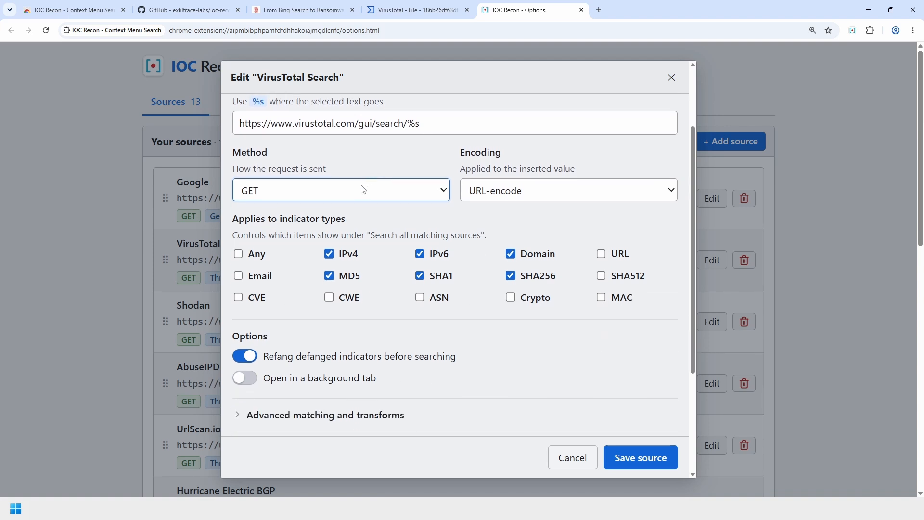
{"action": "left_click", "coordinate": [363, 189]}
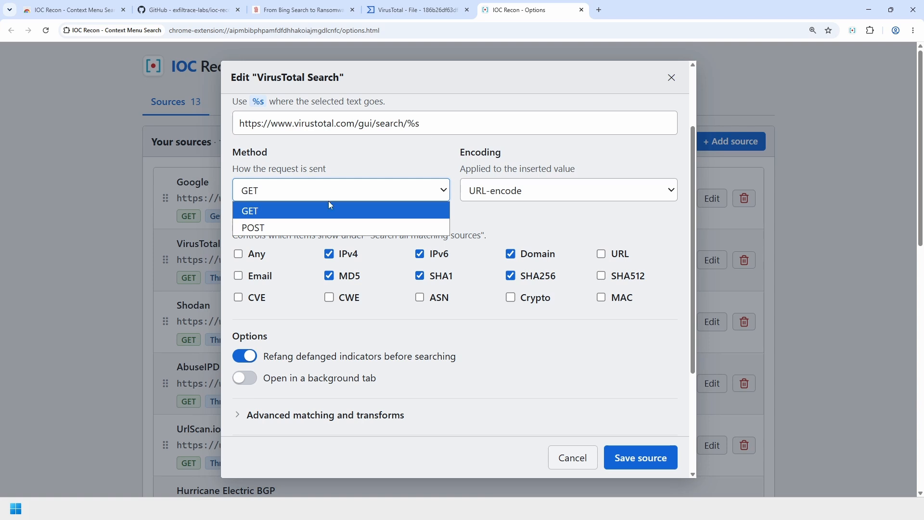
{"action": "left_click", "coordinate": [318, 226]}
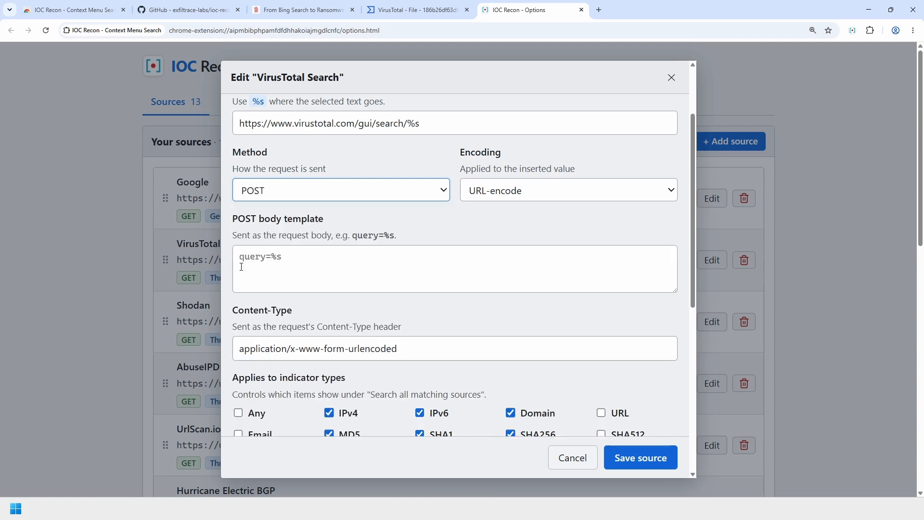
{"action": "left_click", "coordinate": [427, 188]}
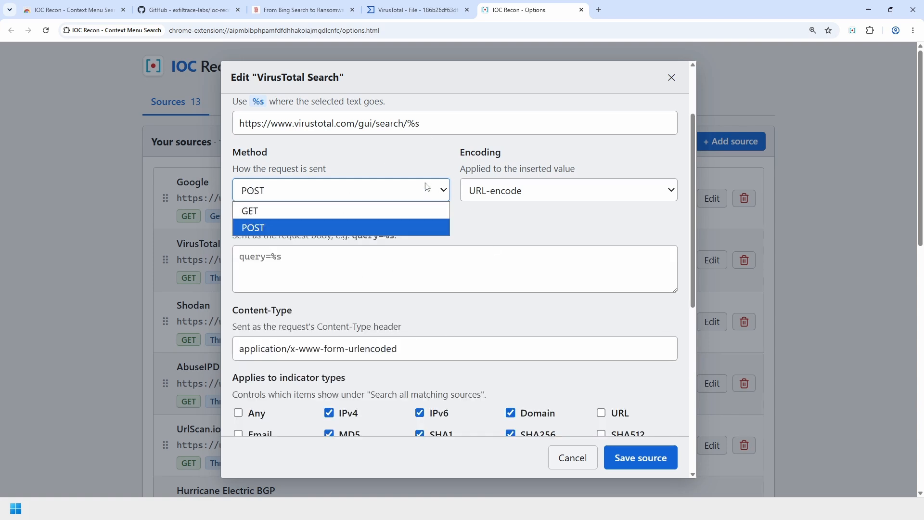
{"action": "left_click", "coordinate": [382, 216]}
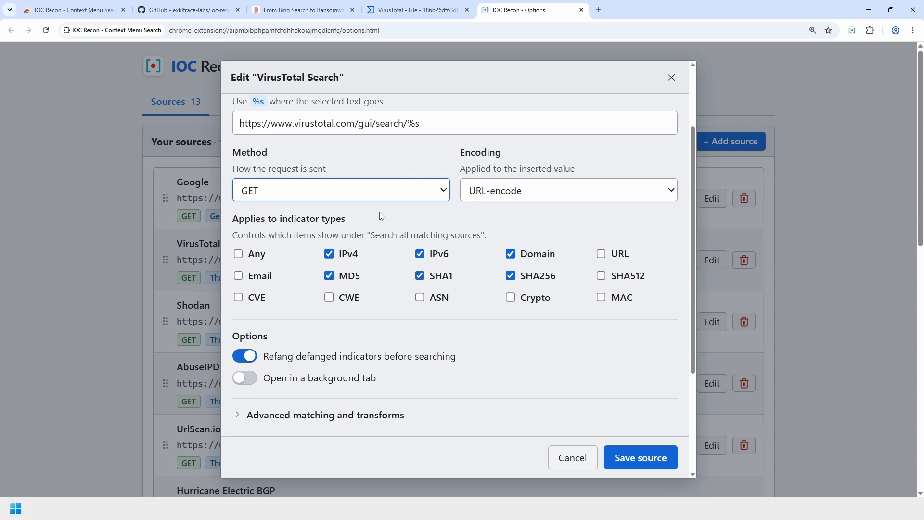
{"action": "left_click", "coordinate": [546, 192]}
{"action": "left_click", "coordinate": [539, 166]}
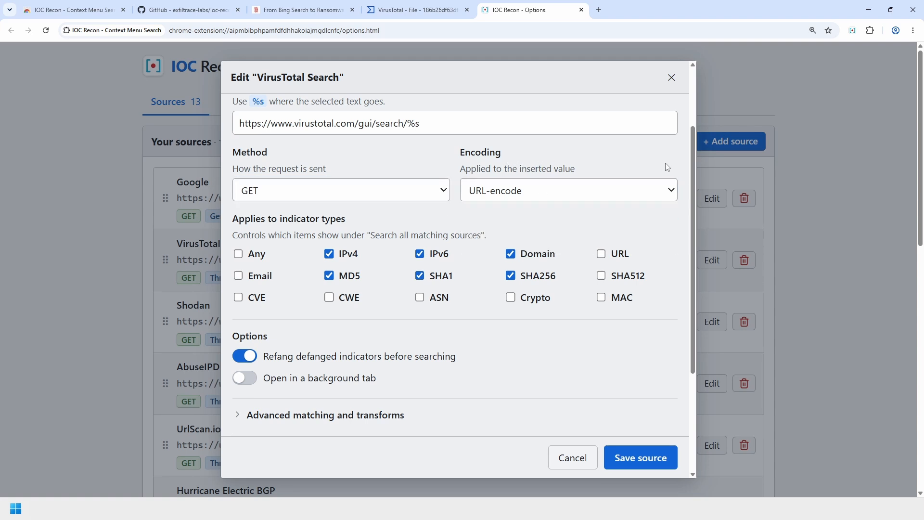
{"action": "left_click", "coordinate": [652, 185]}
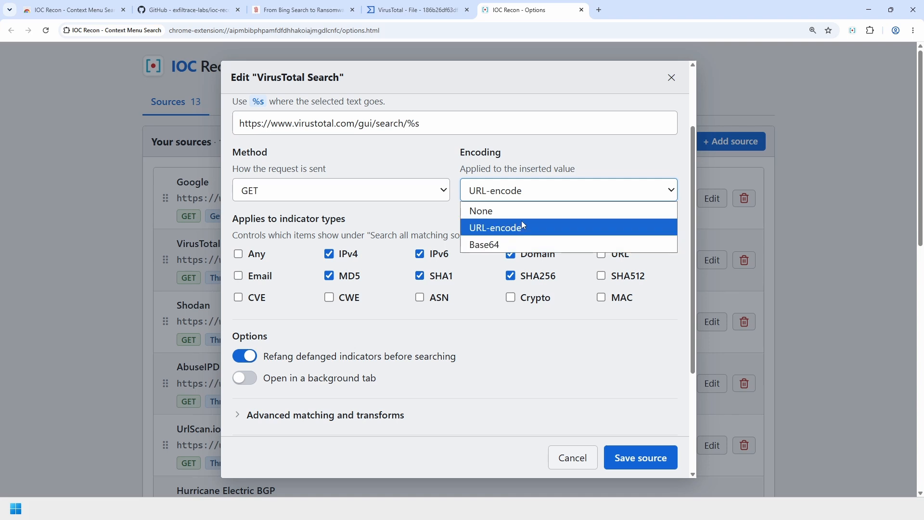
{"action": "left_click", "coordinate": [534, 166]}
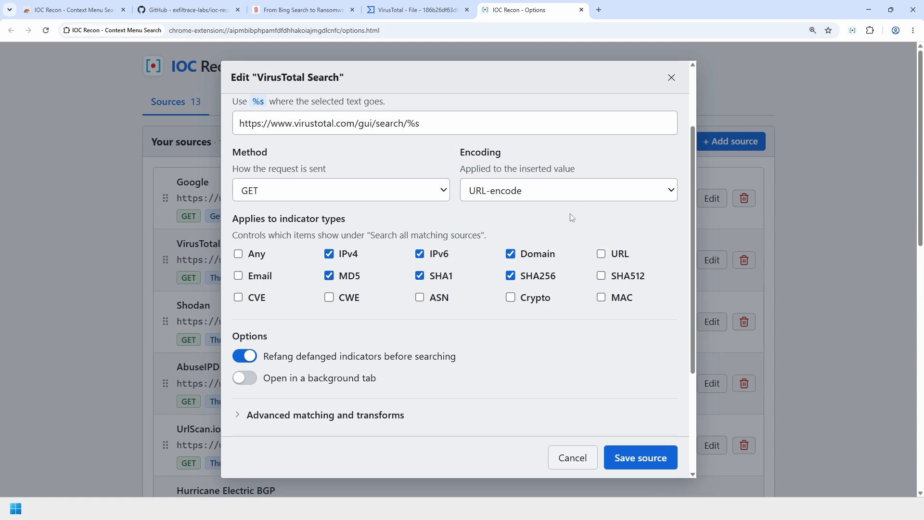
- Expand advanced matching and transforms, toggling background-tab and refang options back to their original states
{"action": "scroll", "coordinate": [293, 320], "scroll_direction": "down", "scroll_amount": 1}
{"action": "scroll", "coordinate": [293, 320], "scroll_direction": "down", "scroll_amount": 3}
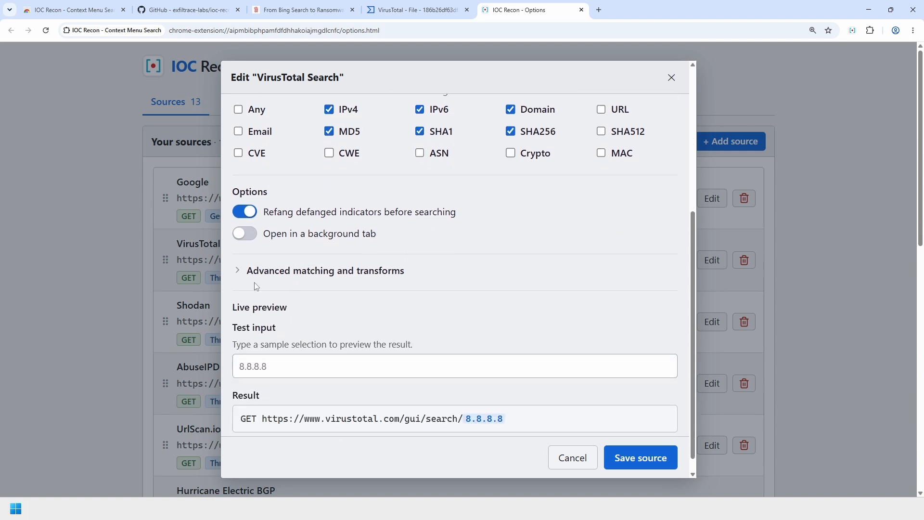
{"action": "left_click", "coordinate": [255, 268]}
{"action": "scroll", "coordinate": [500, 322], "scroll_direction": "down", "scroll_amount": 2}
{"action": "left_click", "coordinate": [328, 253]}
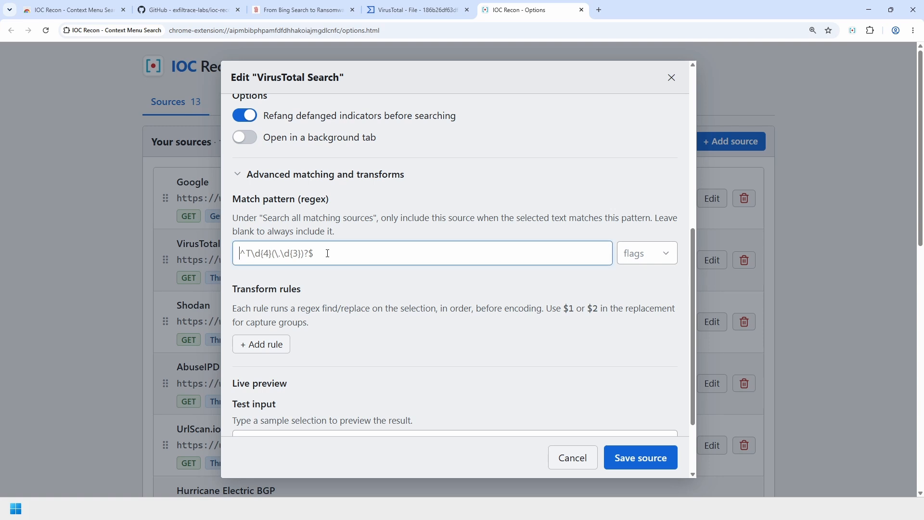
{"action": "scroll", "coordinate": [374, 264], "scroll_direction": "up", "scroll_amount": 4}
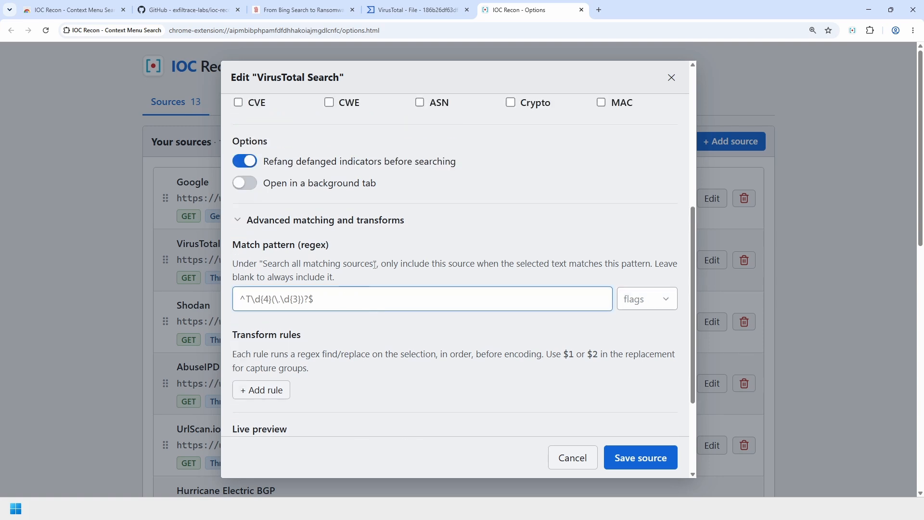
{"action": "scroll", "coordinate": [378, 243], "scroll_direction": "down", "scroll_amount": 2}
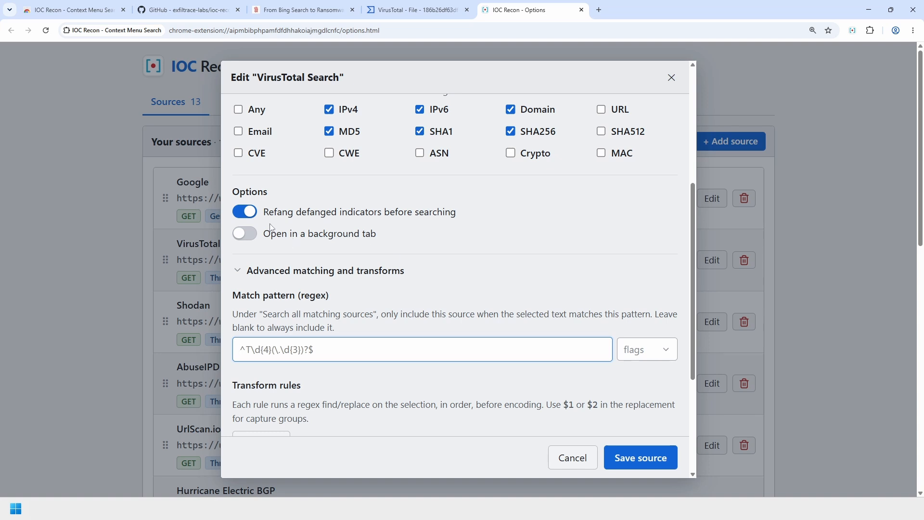
{"action": "left_click", "coordinate": [246, 233]}
{"action": "left_click", "coordinate": [246, 234]}
{"action": "left_click", "coordinate": [245, 212]}
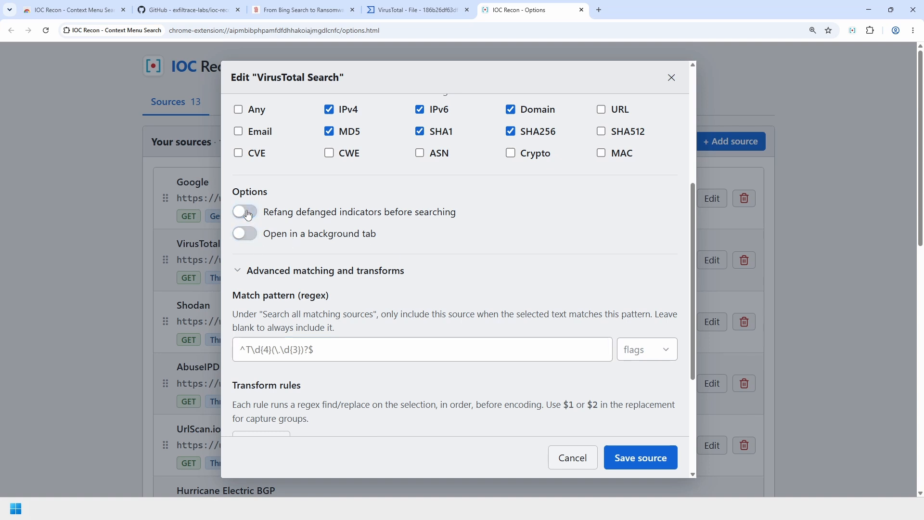
{"action": "left_click", "coordinate": [245, 212]}
{"action": "scroll", "coordinate": [596, 297], "scroll_direction": "down", "scroll_amount": 4}
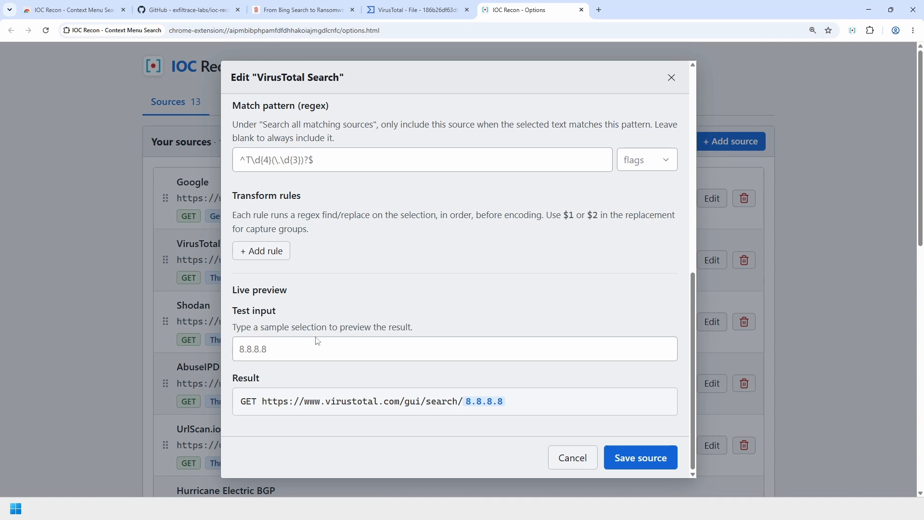
- Test evilsite.com in the live preview and highlight the generated VirusTotal URL
{"action": "left_click", "coordinate": [307, 351]}
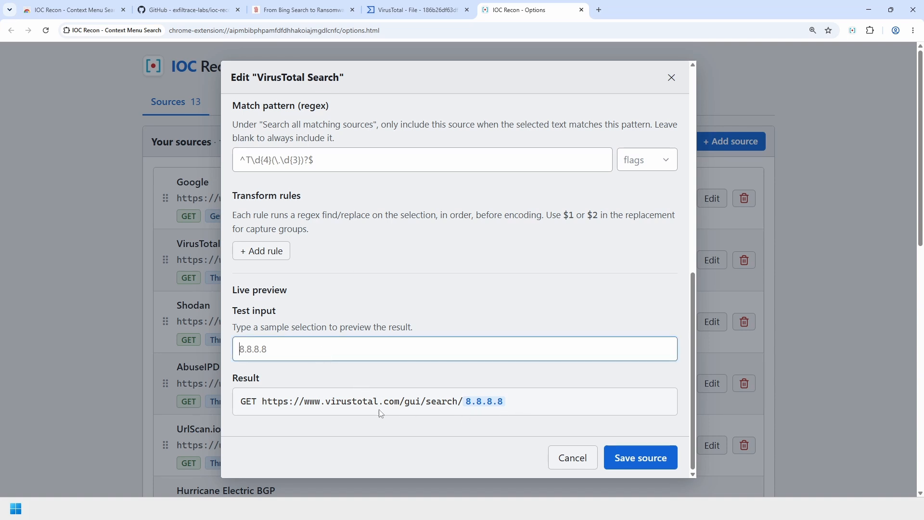
{"action": "type", "text": "evilsite.com"}
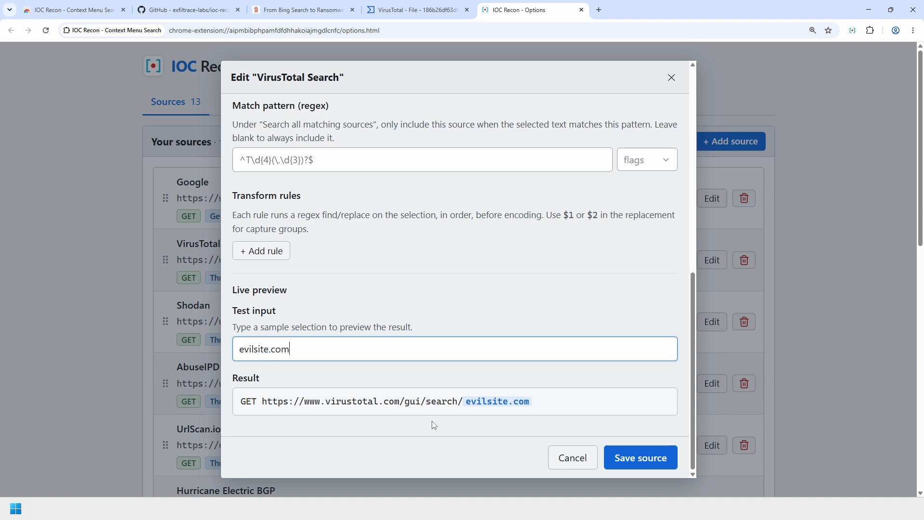
{"action": "left_click_drag", "start_coordinate": [284, 400], "coordinate": [569, 402]}
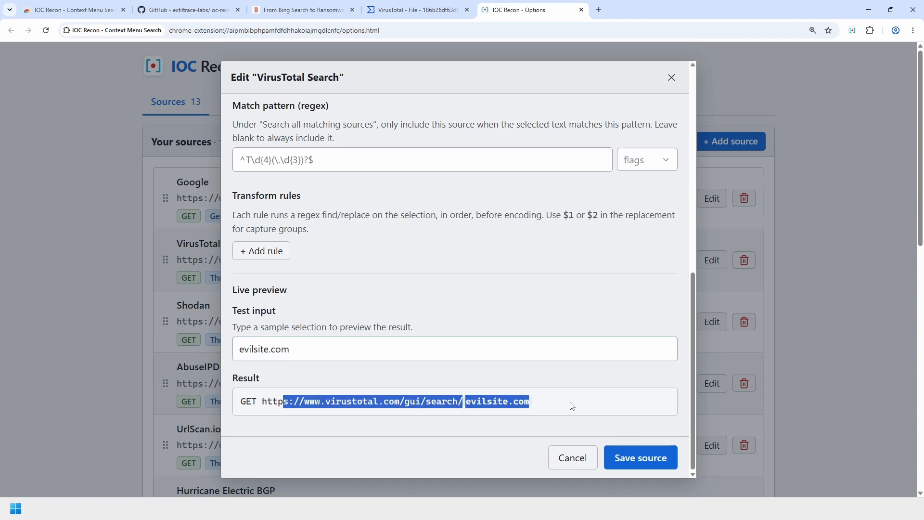
{"action": "left_click", "coordinate": [582, 402]}
- Save the VirusTotal Search source and open the Import / Export page
{"action": "left_click", "coordinate": [646, 459]}
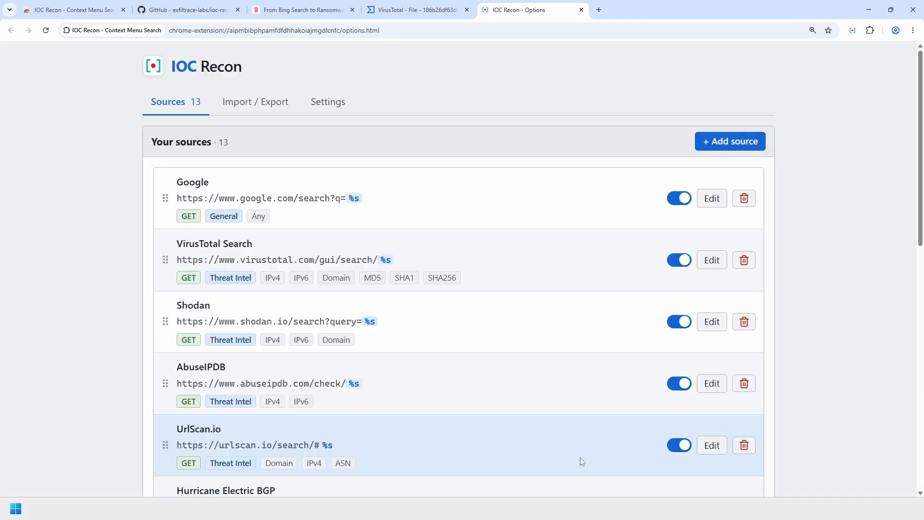
{"action": "left_click", "coordinate": [268, 110]}
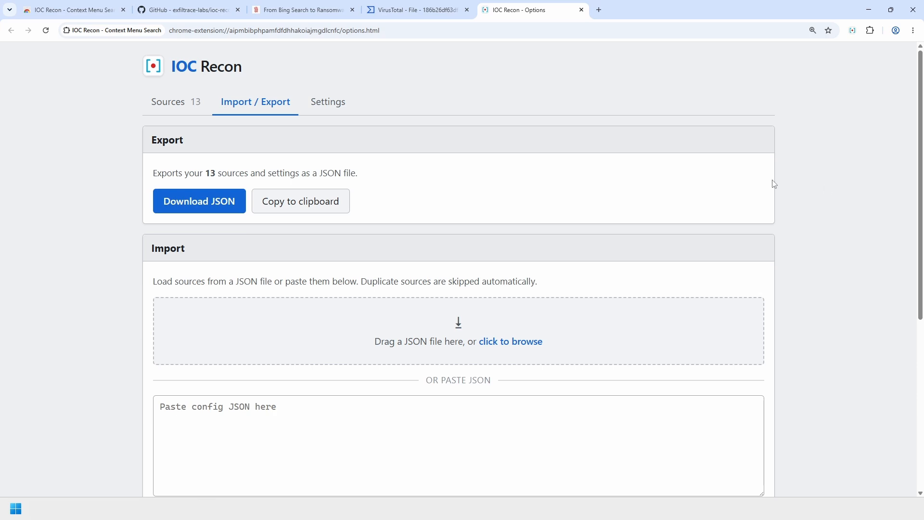
{"action": "left_click", "coordinate": [164, 105]}
{"action": "scroll", "coordinate": [324, 366], "scroll_direction": "down", "scroll_amount": 4}
{"action": "scroll", "coordinate": [349, 366], "scroll_direction": "up", "scroll_amount": 4}
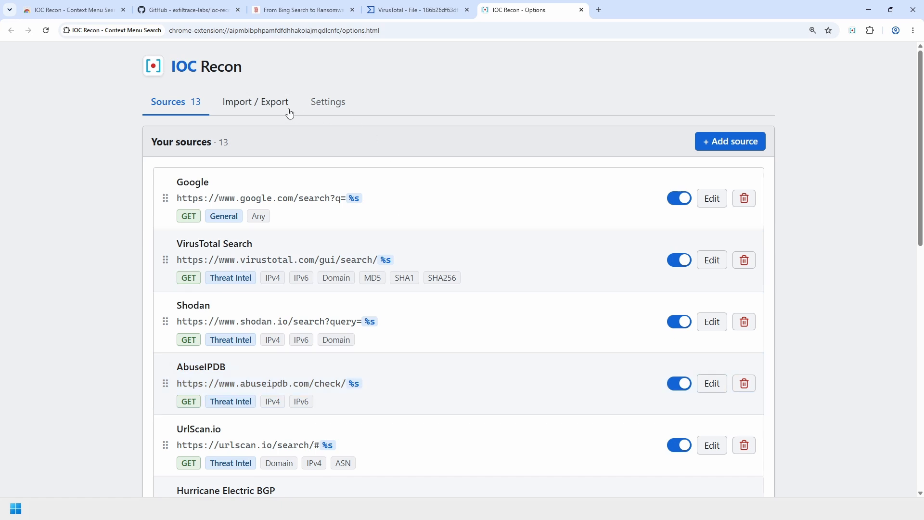
{"action": "left_click", "coordinate": [289, 113]}
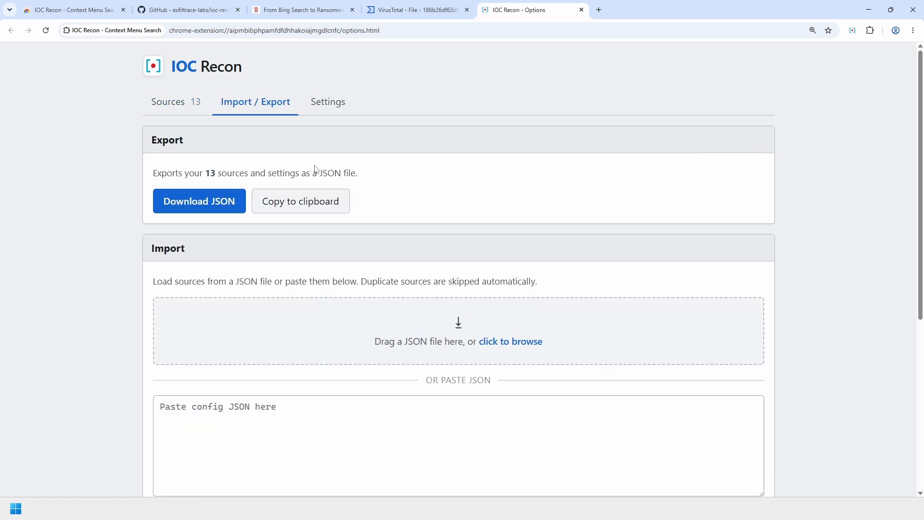
- Copy all 13 sources and settings to the clipboard, paste them into the import box, then clear it
{"action": "left_click", "coordinate": [292, 209]}
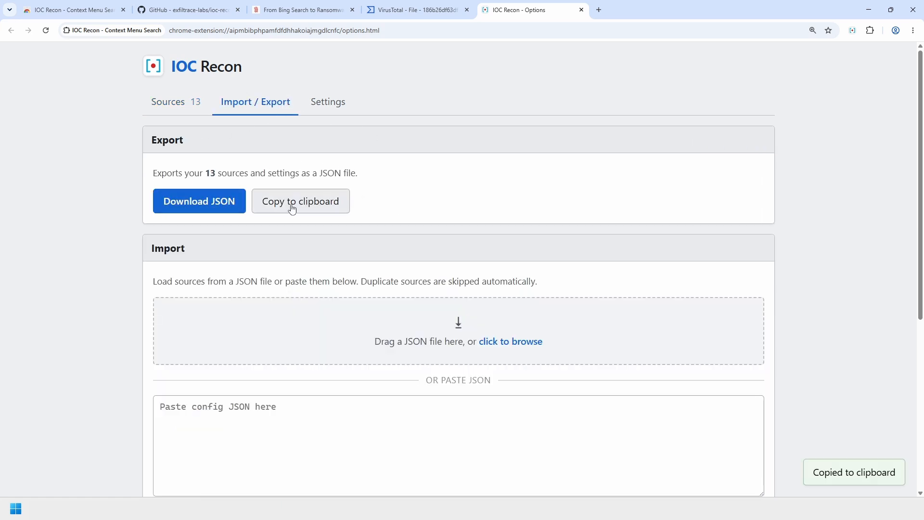
{"action": "scroll", "coordinate": [597, 207], "scroll_direction": "down", "scroll_amount": 2}
{"action": "left_click", "coordinate": [331, 346]}
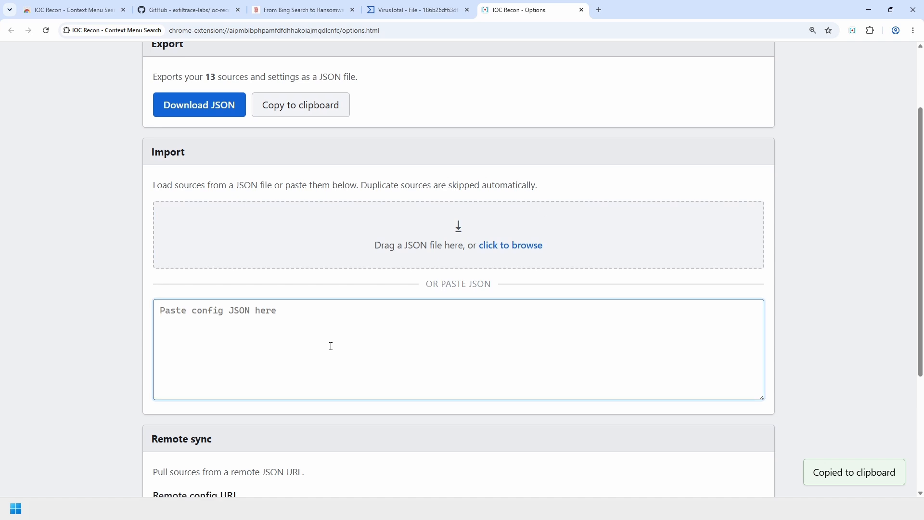
{"action": "key", "text": "ctrl+v"}
{"action": "scroll", "coordinate": [299, 365], "scroll_direction": "up", "scroll_amount": 2}
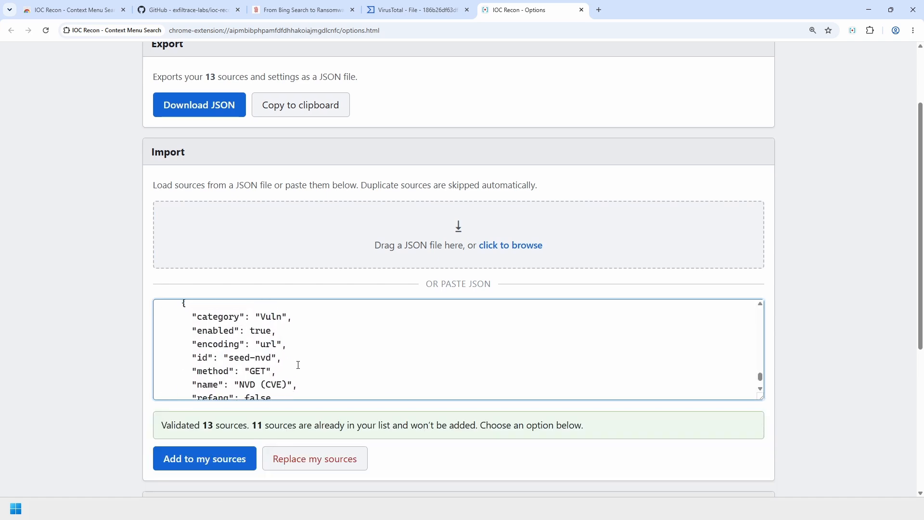
{"action": "scroll", "coordinate": [481, 375], "scroll_direction": "up", "scroll_amount": 3}
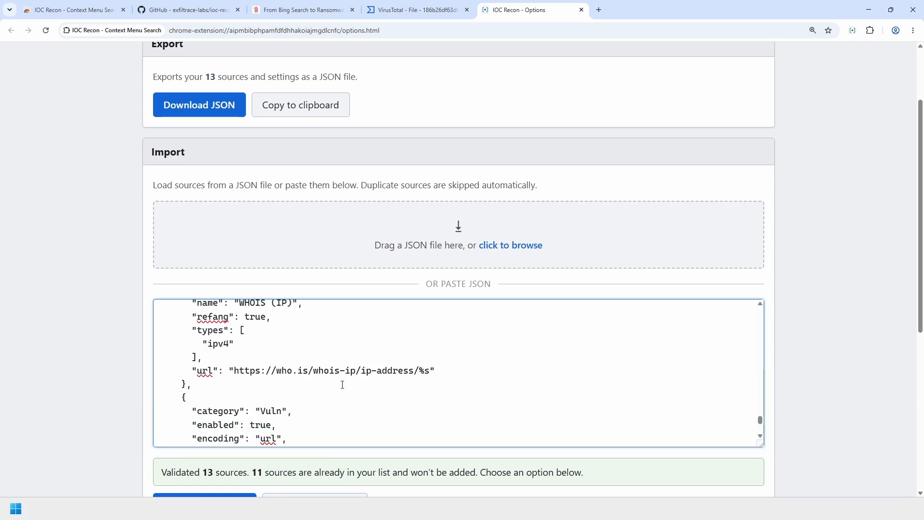
{"action": "key", "text": "ctrl+a"}
{"action": "key", "text": "BackSpace"}
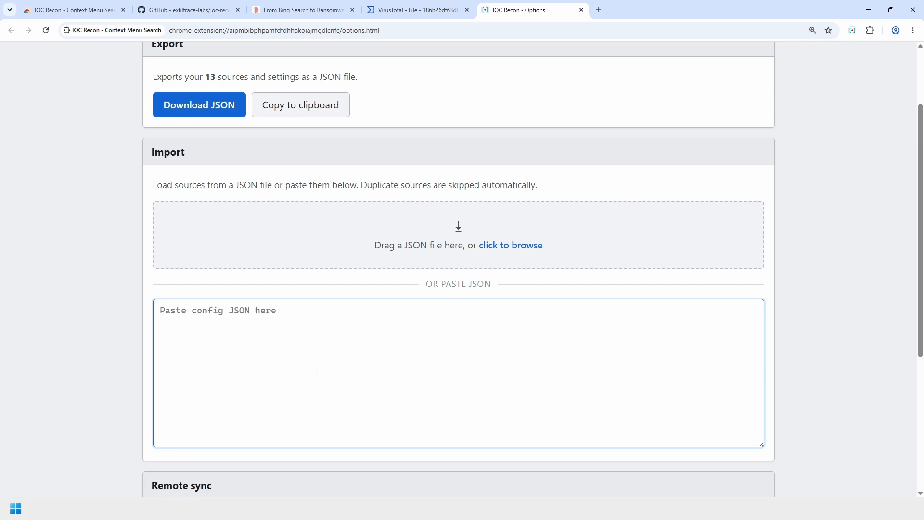
- Review the Remote sync section, then switch to the exfiltrace-labs/ioc-recon GitHub repository
{"action": "left_click", "coordinate": [129, 355]}
{"action": "scroll", "coordinate": [103, 356], "scroll_direction": "up", "scroll_amount": 2}
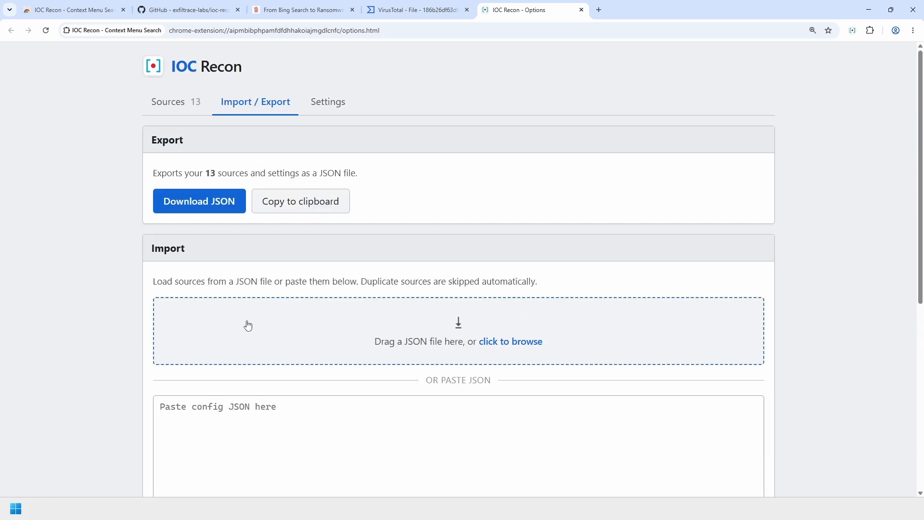
{"action": "scroll", "coordinate": [454, 320], "scroll_direction": "down", "scroll_amount": 3}
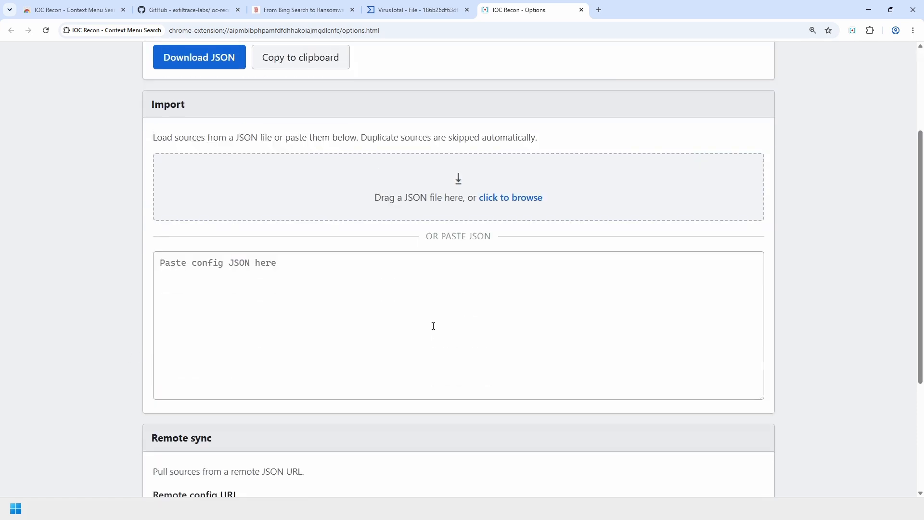
{"action": "scroll", "coordinate": [414, 314], "scroll_direction": "down", "scroll_amount": 4}
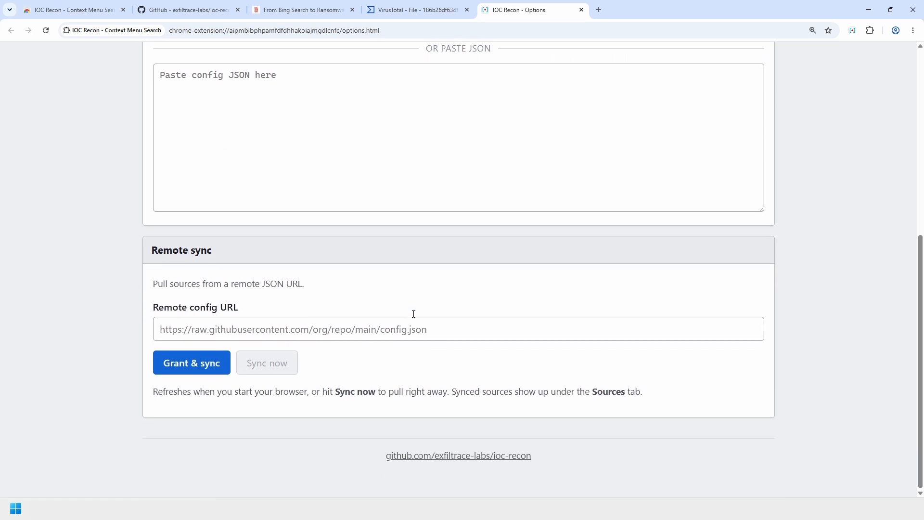
{"action": "left_click_drag", "start_coordinate": [145, 253], "coordinate": [326, 262]}
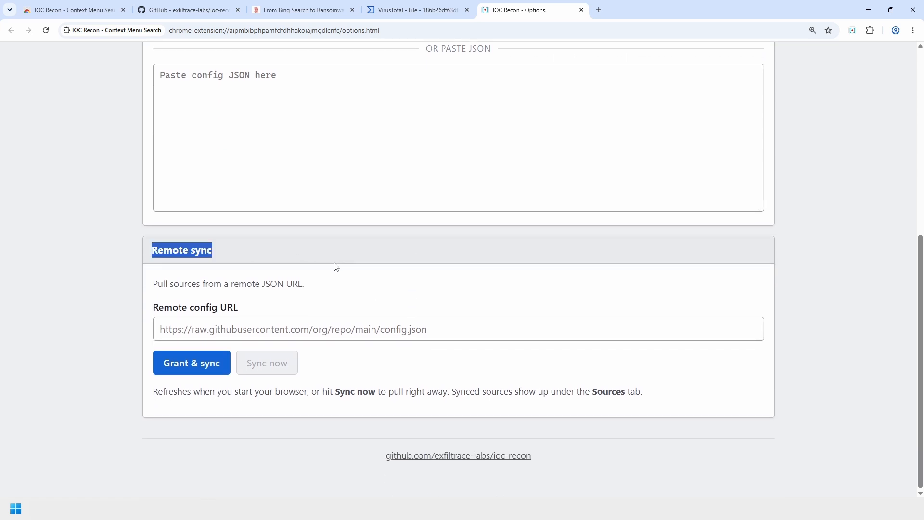
{"action": "left_click", "coordinate": [527, 298]}
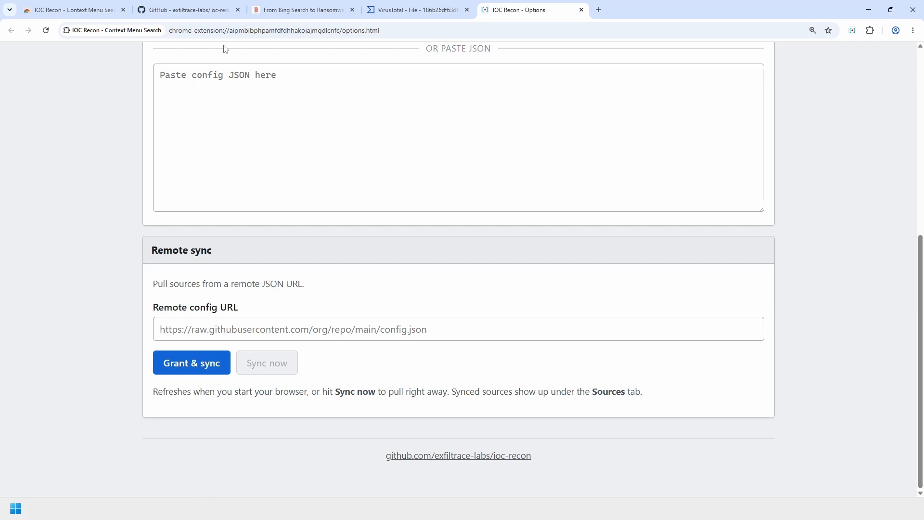
{"action": "left_click", "coordinate": [194, 11]}
- Open examples/config.example.json in the GitHub repository and look over its JSON
{"action": "scroll", "coordinate": [275, 299], "scroll_direction": "down", "scroll_amount": 2}
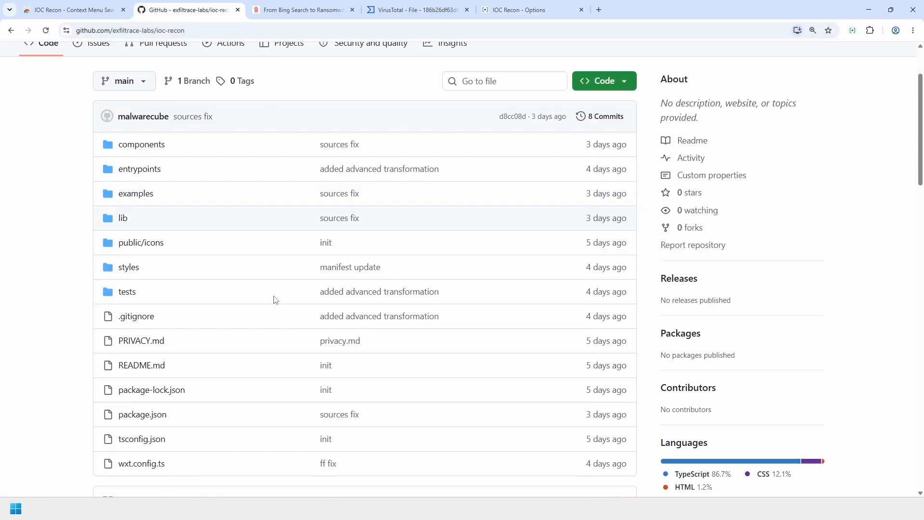
{"action": "scroll", "coordinate": [275, 299], "scroll_direction": "up", "scroll_amount": 2}
{"action": "left_click", "coordinate": [144, 290]}
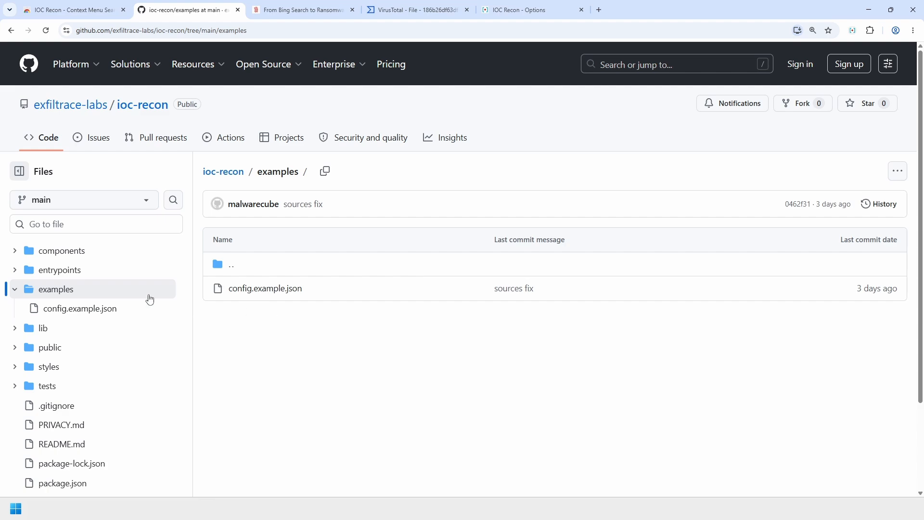
{"action": "left_click", "coordinate": [267, 289]}
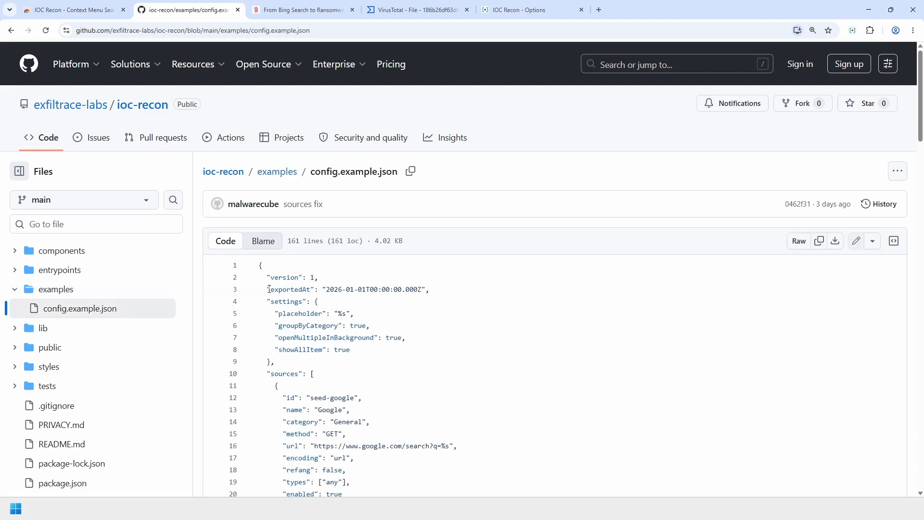
{"action": "scroll", "coordinate": [448, 361], "scroll_direction": "down", "scroll_amount": 8}
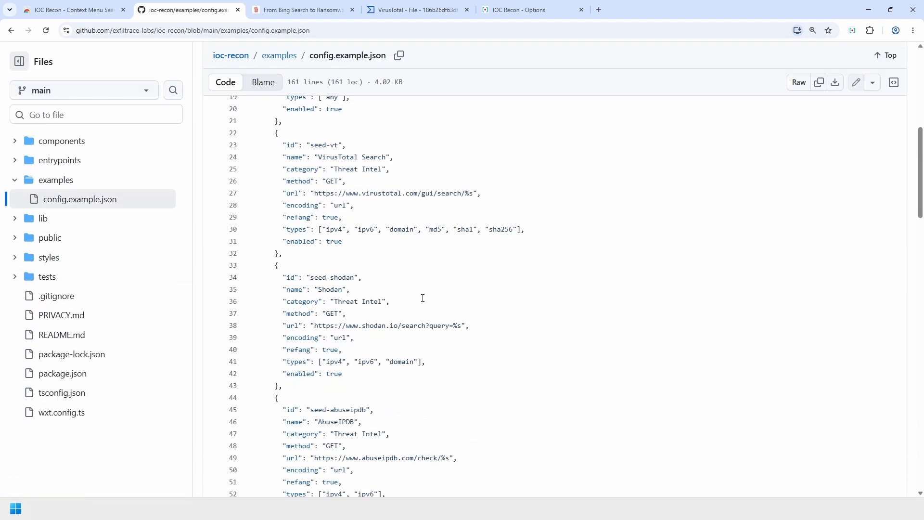
{"action": "triple_click", "coordinate": [423, 302]}
{"action": "left_click_drag", "start_coordinate": [534, 324], "coordinate": [587, 398]}
{"action": "left_click", "coordinate": [605, 347]}
{"action": "scroll", "coordinate": [577, 313], "scroll_direction": "up", "scroll_amount": 4}
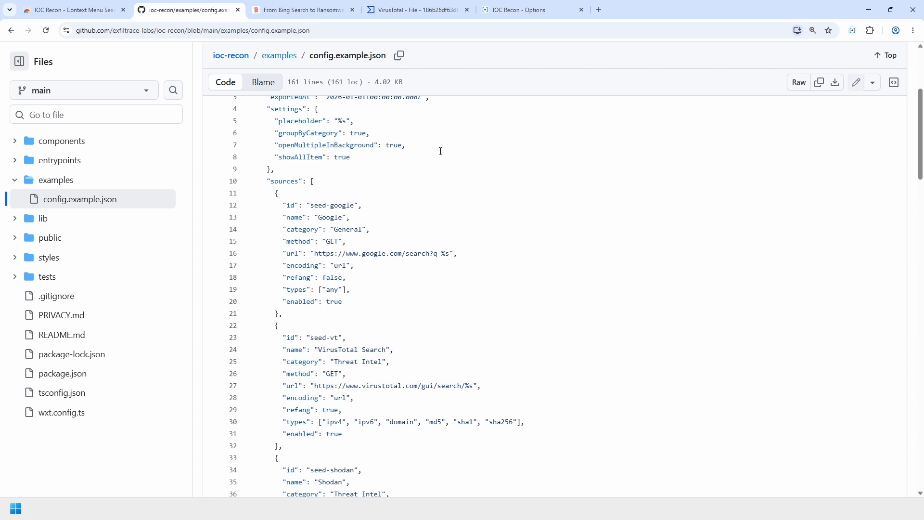
- Download IOC Recon's current config as a JSON file from the options page
{"action": "left_click", "coordinate": [504, 15]}
{"action": "scroll", "coordinate": [439, 275], "scroll_direction": "up", "scroll_amount": 7}
{"action": "left_click", "coordinate": [169, 208]}
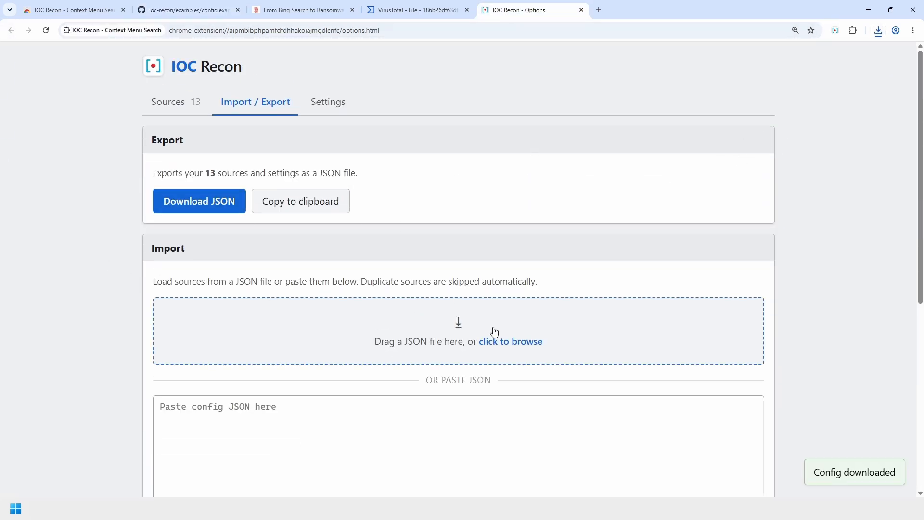
{"action": "scroll", "coordinate": [362, 167], "scroll_direction": "down", "scroll_amount": 3}
- Open the raw view of config.example.json and select its web address
{"action": "left_click", "coordinate": [205, 14]}
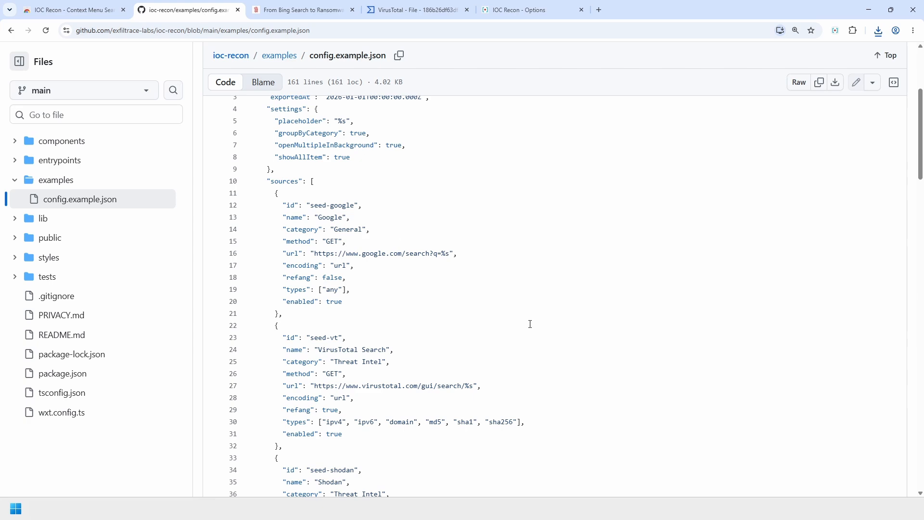
{"action": "scroll", "coordinate": [534, 337], "scroll_direction": "up", "scroll_amount": 5}
{"action": "left_click", "coordinate": [798, 239]}
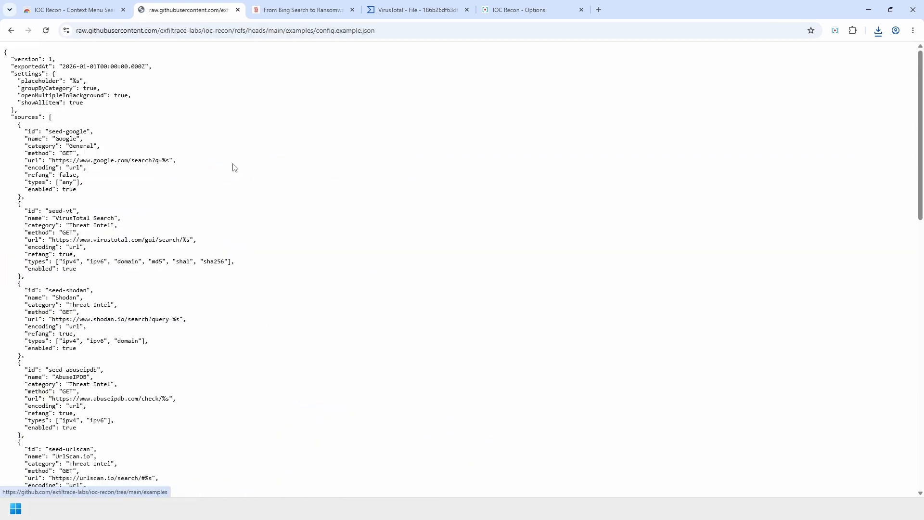
{"action": "scroll", "coordinate": [155, 165], "scroll_direction": "up", "scroll_amount": 7}
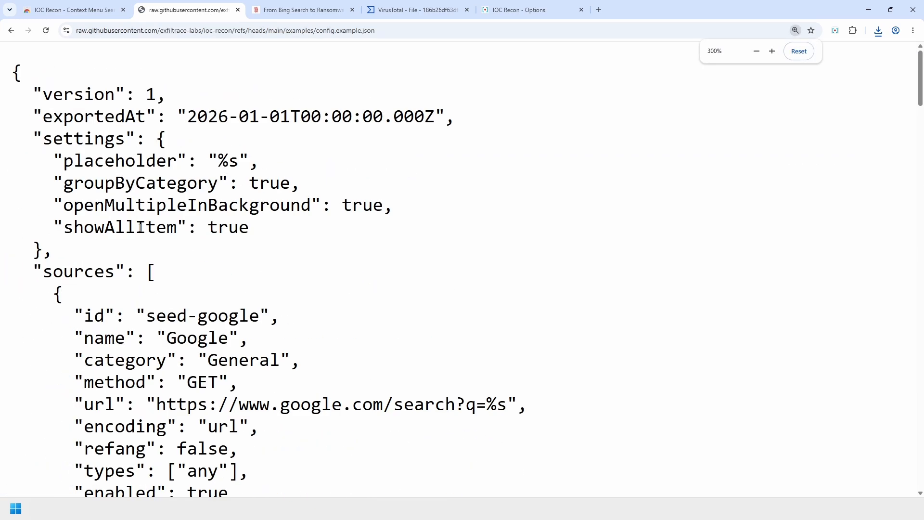
{"action": "scroll", "coordinate": [454, 258], "scroll_direction": "down", "scroll_amount": 2}
{"action": "scroll", "coordinate": [473, 250], "scroll_direction": "down", "scroll_amount": 2}
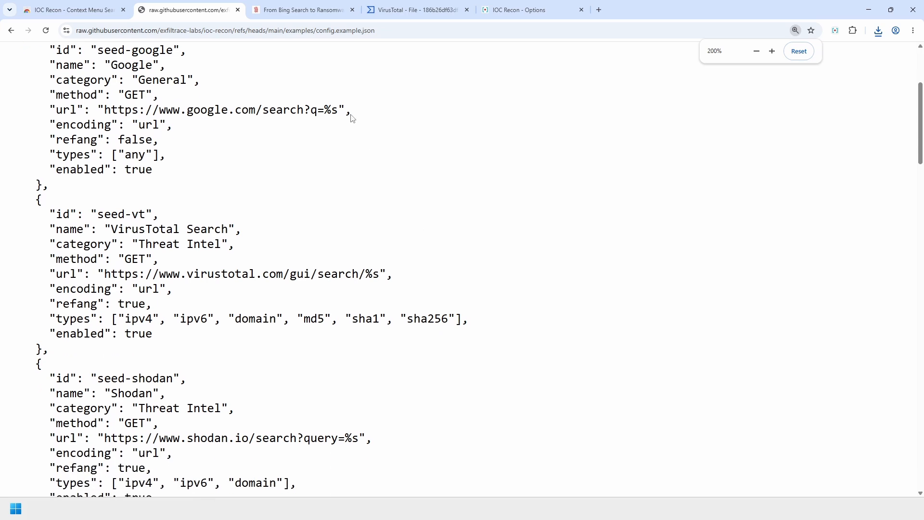
{"action": "left_click", "coordinate": [311, 30]}
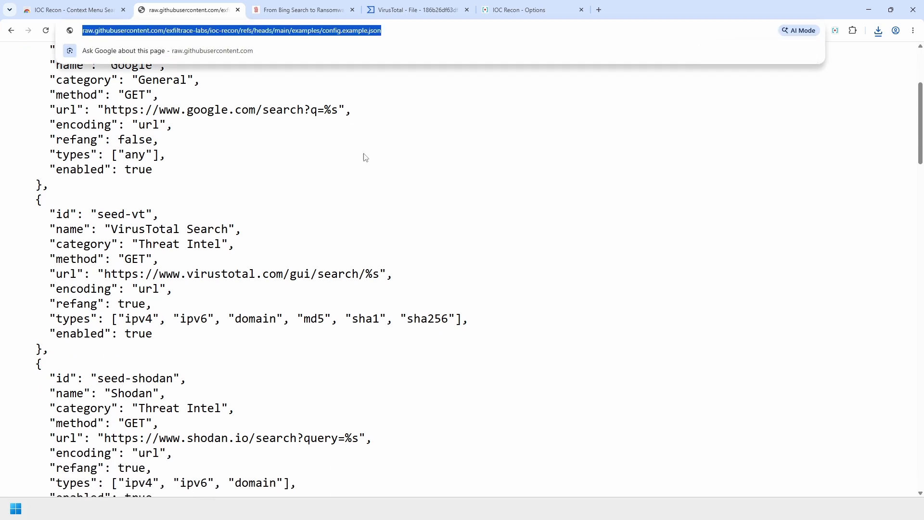
{"action": "left_click", "coordinate": [524, 11]}
{"action": "scroll", "coordinate": [373, 334], "scroll_direction": "down", "scroll_amount": 3}
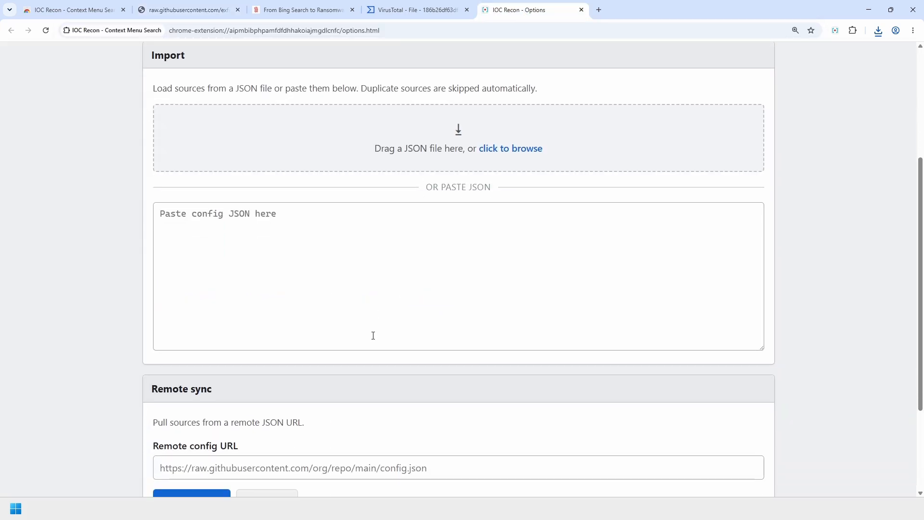
{"action": "left_click", "coordinate": [207, 15]}
- Copy the raw config.example.json URL into IOC Recon's Remote config URL field
{"action": "right_click", "coordinate": [260, 29]}
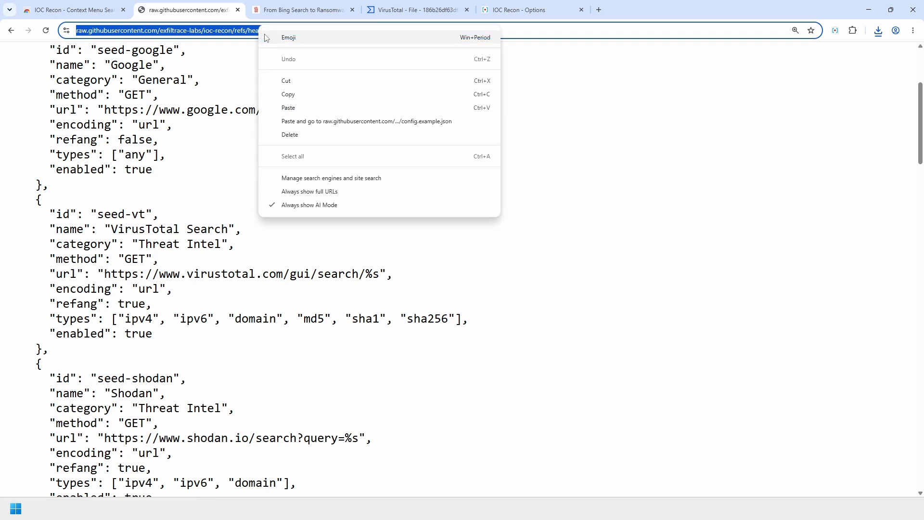
{"action": "left_click", "coordinate": [309, 95]}
{"action": "left_click", "coordinate": [524, 10]}
{"action": "left_click", "coordinate": [327, 324]}
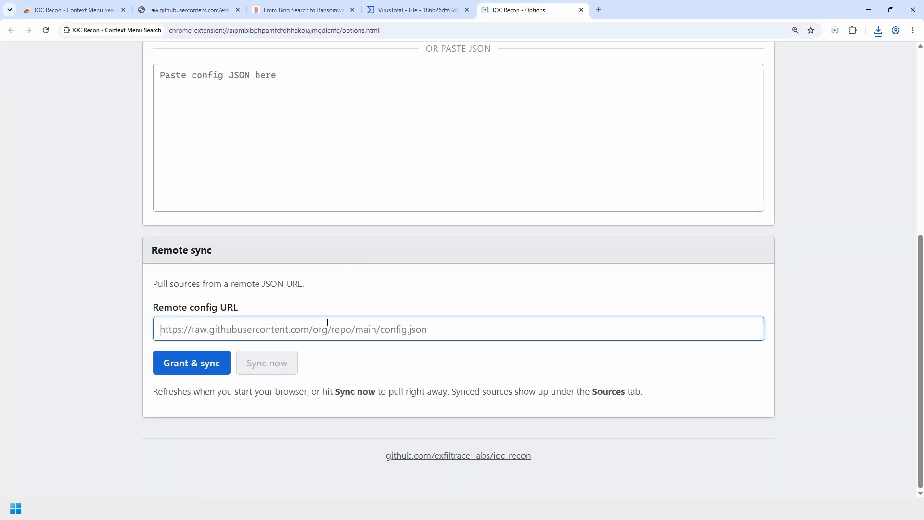
{"action": "key", "text": "ctrl+v"}
- Allow access to raw.githubusercontent.com and sync, reaching 13 sources synced
{"action": "left_click", "coordinate": [176, 368]}
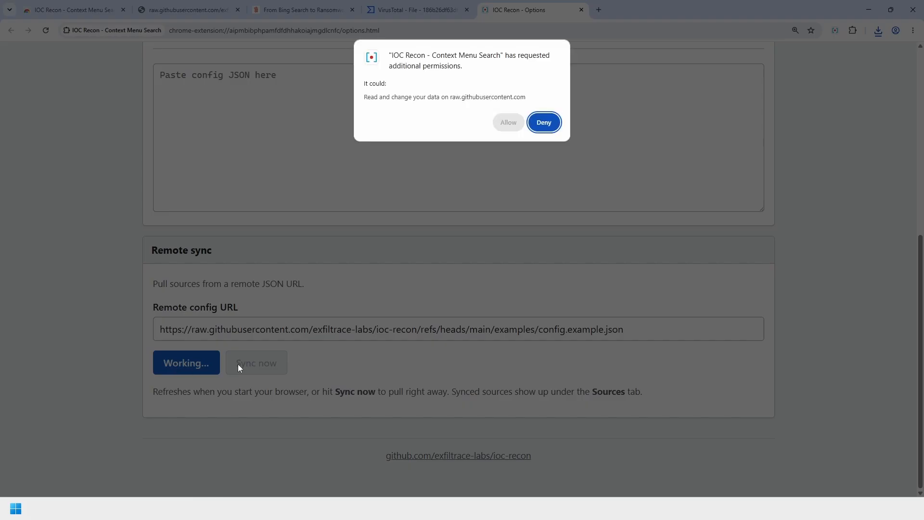
{"action": "left_click", "coordinate": [506, 122]}
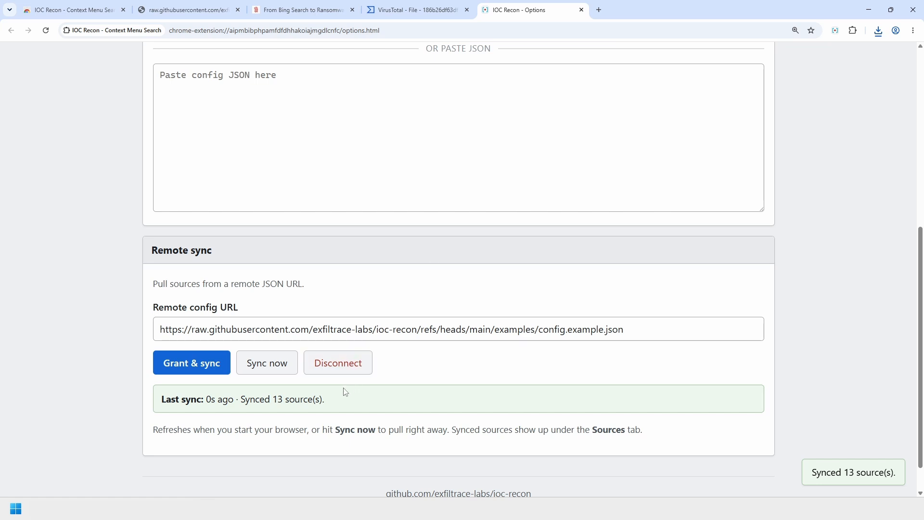
{"action": "left_click_drag", "start_coordinate": [165, 399], "coordinate": [425, 398]}
{"action": "left_click", "coordinate": [426, 398]}
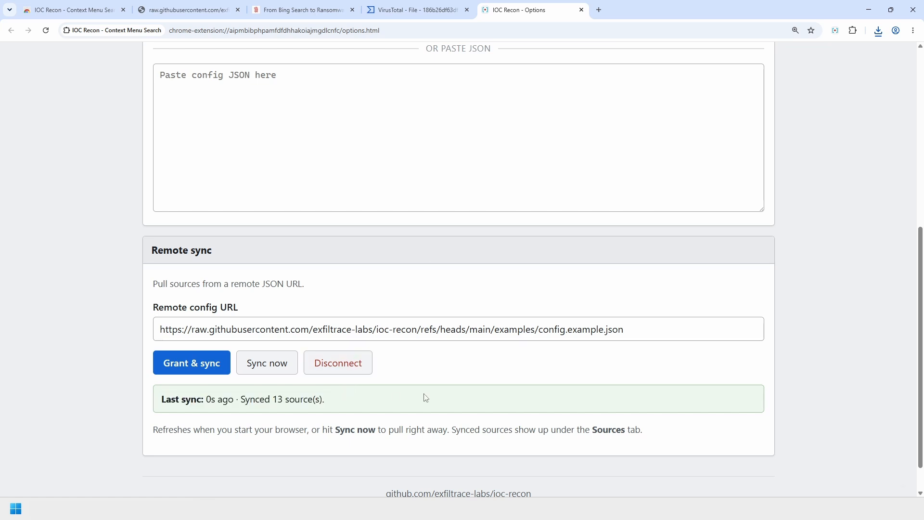
{"action": "left_click", "coordinate": [272, 369]}
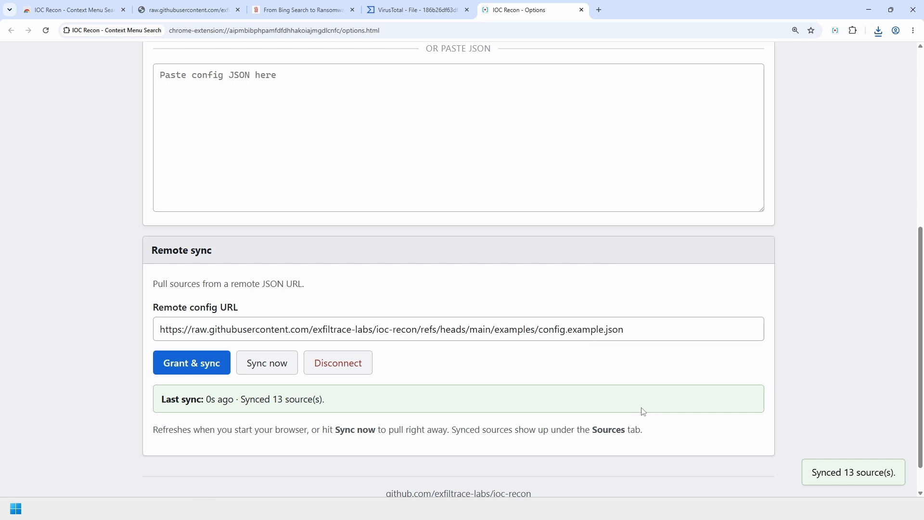
{"action": "left_click", "coordinate": [283, 371]}
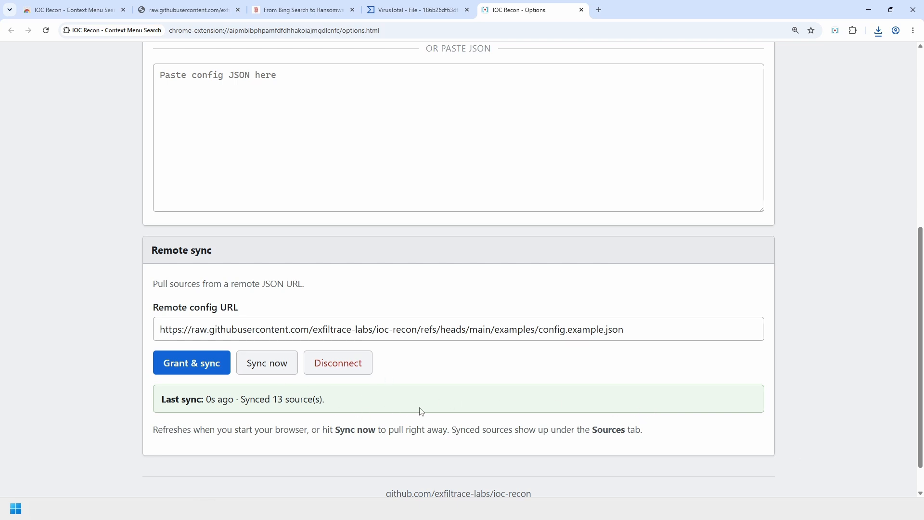
{"action": "left_click_drag", "start_coordinate": [495, 409], "coordinate": [160, 412]}
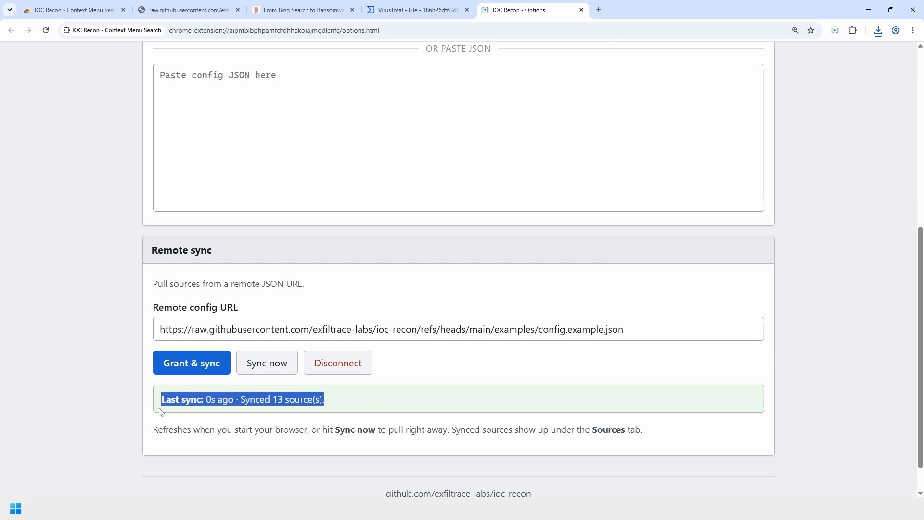
{"action": "left_click", "coordinate": [117, 417]}
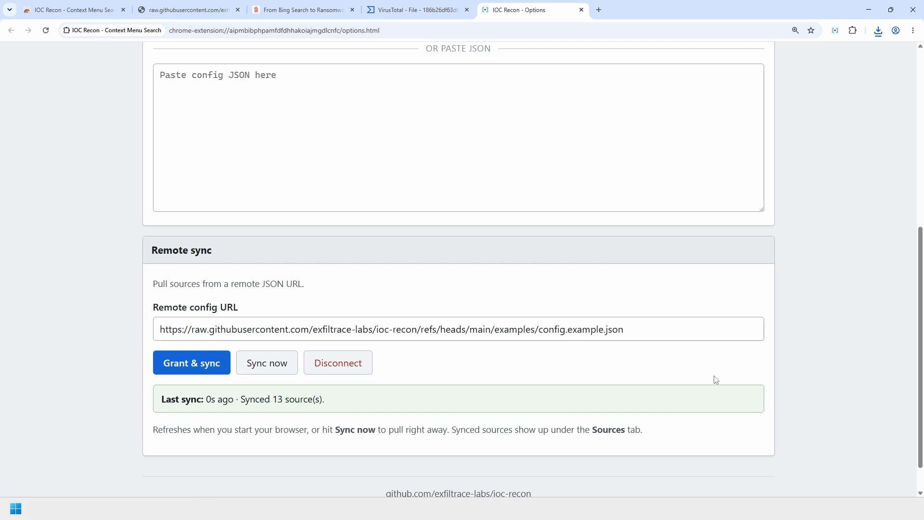
- Show the sources list and scroll down to the Synced sources heading
{"action": "scroll", "coordinate": [631, 422], "scroll_direction": "up", "scroll_amount": 6}
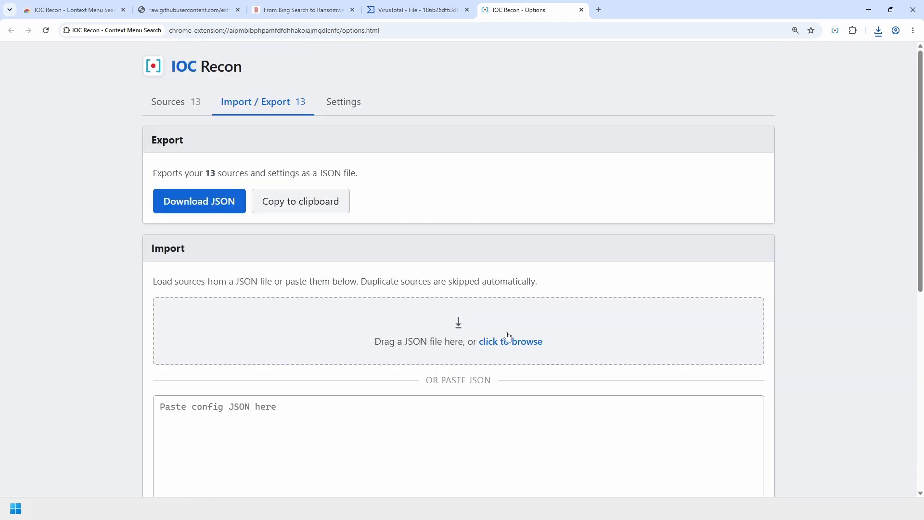
{"action": "left_click", "coordinate": [171, 112]}
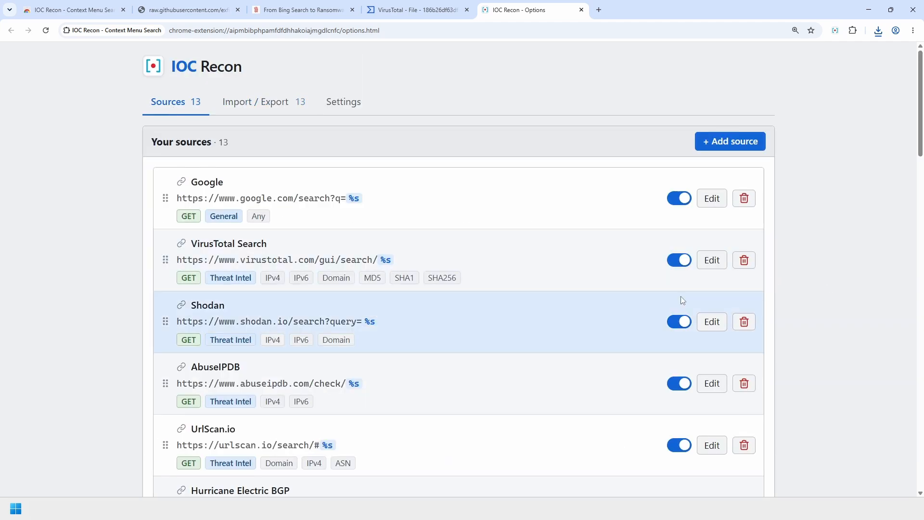
{"action": "scroll", "coordinate": [848, 296], "scroll_direction": "down", "scroll_amount": 2}
{"action": "scroll", "coordinate": [842, 286], "scroll_direction": "down", "scroll_amount": 2}
{"action": "scroll", "coordinate": [616, 272], "scroll_direction": "up", "scroll_amount": 3}
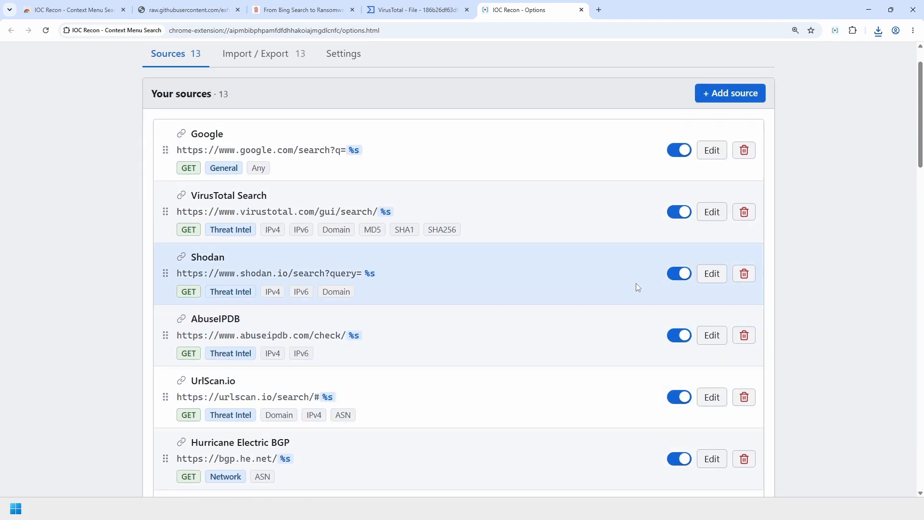
{"action": "scroll", "coordinate": [837, 286], "scroll_direction": "down", "scroll_amount": 15}
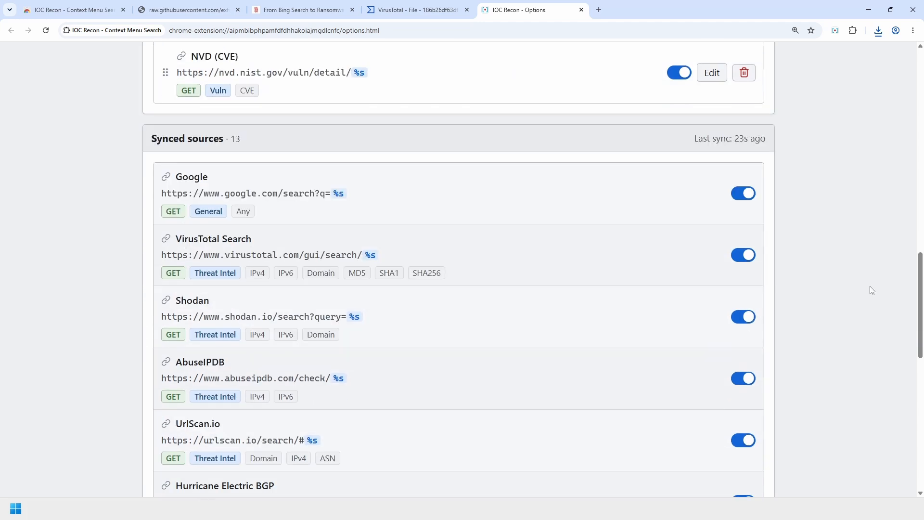
{"action": "left_click_drag", "start_coordinate": [155, 142], "coordinate": [248, 142]}
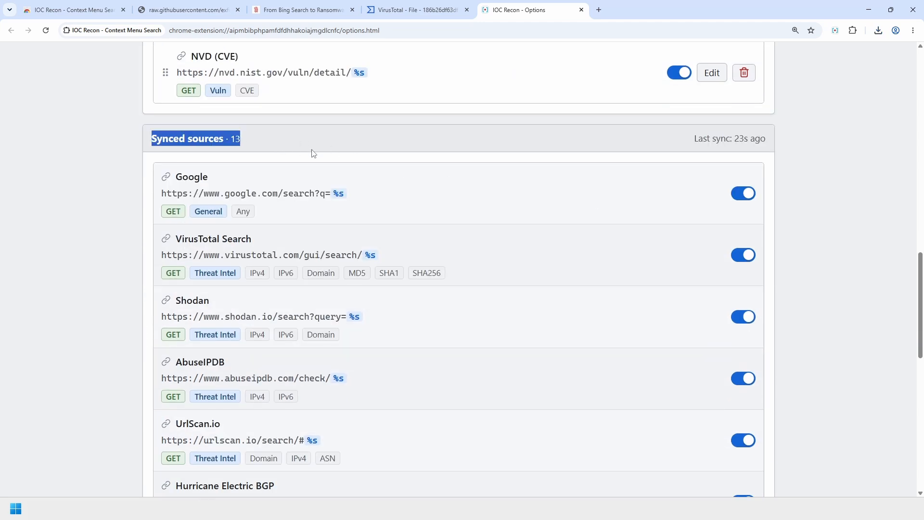
{"action": "left_click", "coordinate": [707, 147]}
{"action": "scroll", "coordinate": [836, 150], "scroll_direction": "down", "scroll_amount": 1}
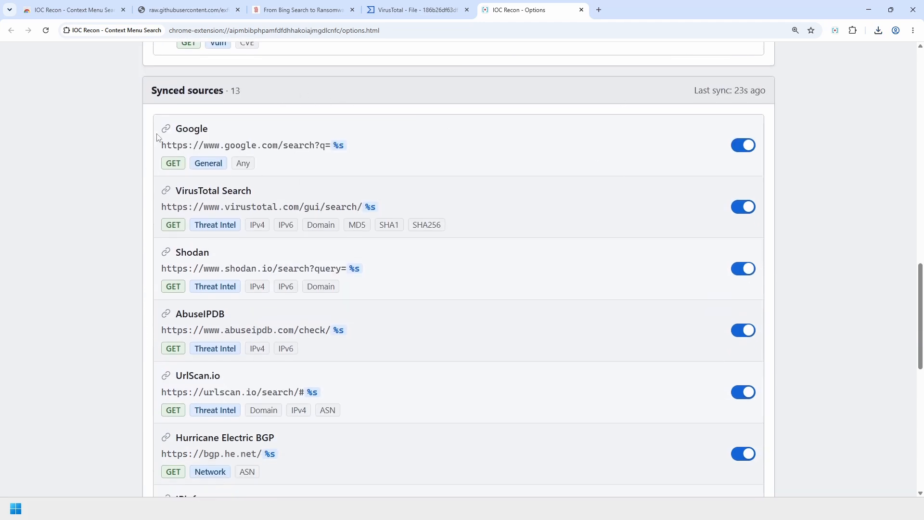
{"action": "mouse_move", "coordinate": [166, 191]}
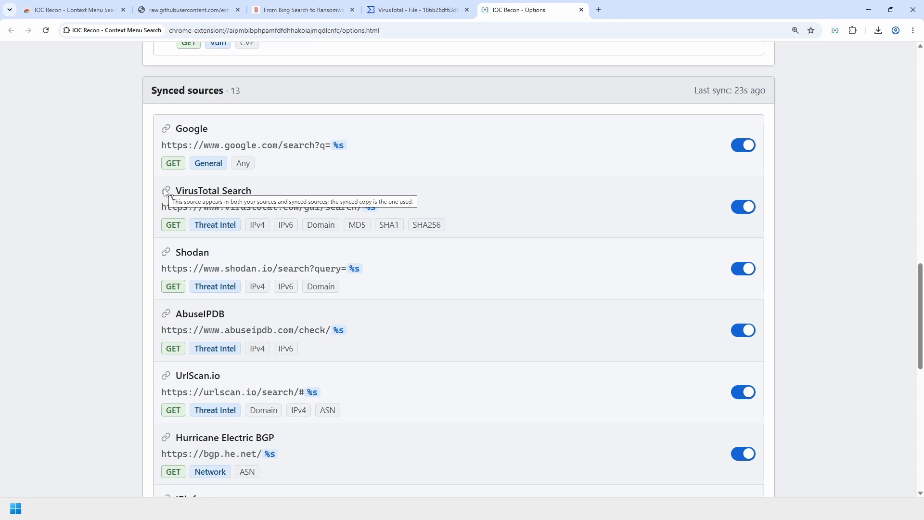
- Switch off the synced IPinfo, MITRE ATT&CK and MAC Lookup sources
{"action": "scroll", "coordinate": [356, 304], "scroll_direction": "up", "scroll_amount": 6}
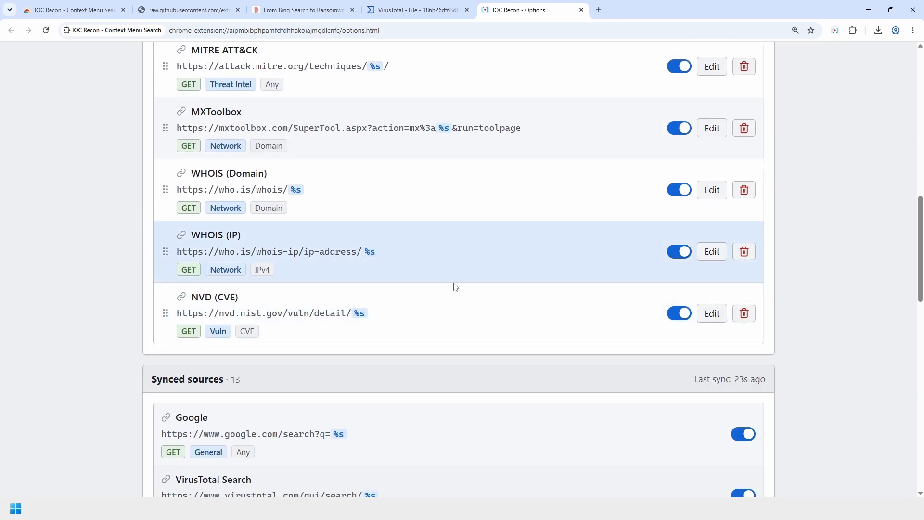
{"action": "scroll", "coordinate": [448, 272], "scroll_direction": "down", "scroll_amount": 3}
{"action": "scroll", "coordinate": [433, 289], "scroll_direction": "down", "scroll_amount": 2}
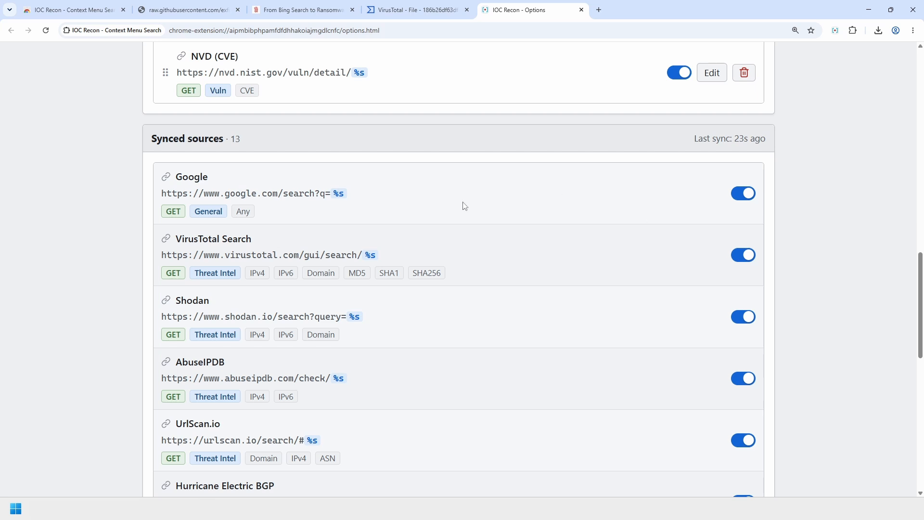
{"action": "scroll", "coordinate": [549, 279], "scroll_direction": "down", "scroll_amount": 4}
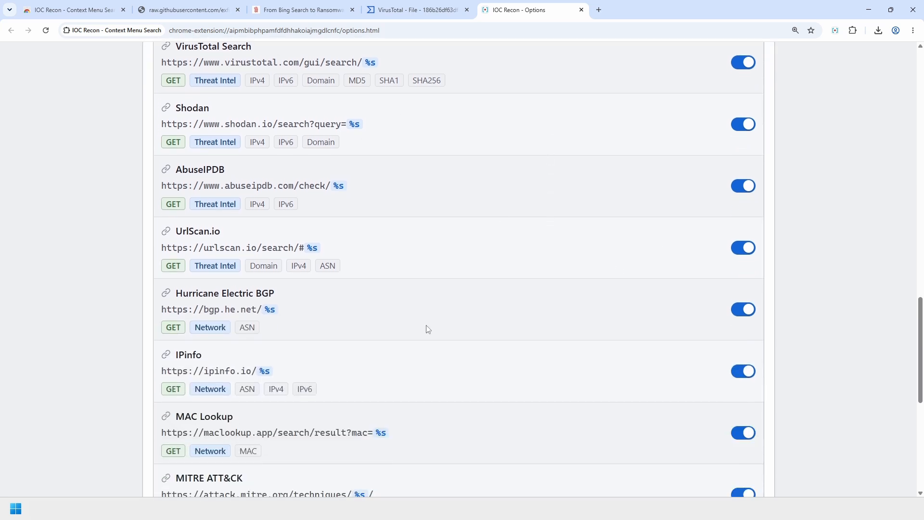
{"action": "scroll", "coordinate": [609, 337], "scroll_direction": "down", "scroll_amount": 3}
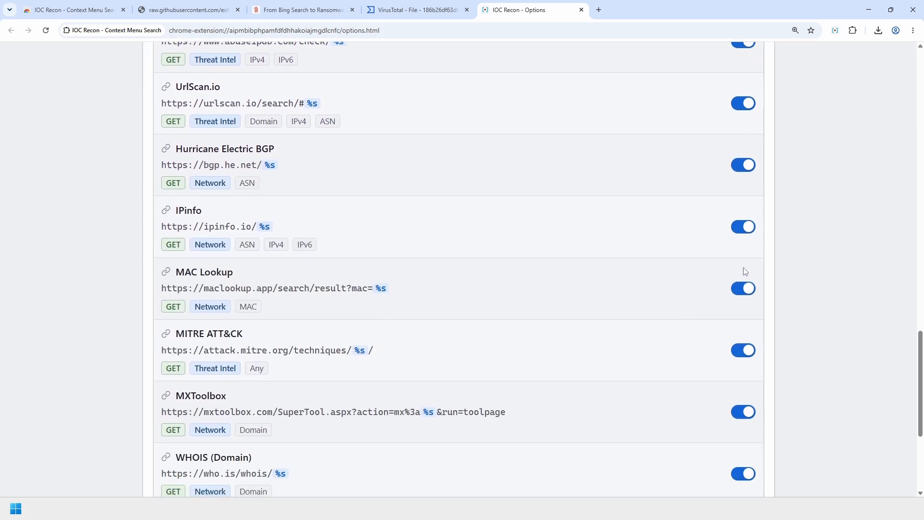
{"action": "left_click", "coordinate": [742, 228]}
{"action": "left_click", "coordinate": [744, 350]}
{"action": "left_click", "coordinate": [743, 289]}
- Open the new source form and close it without saving
{"action": "scroll", "coordinate": [741, 299], "scroll_direction": "up", "scroll_amount": 8}
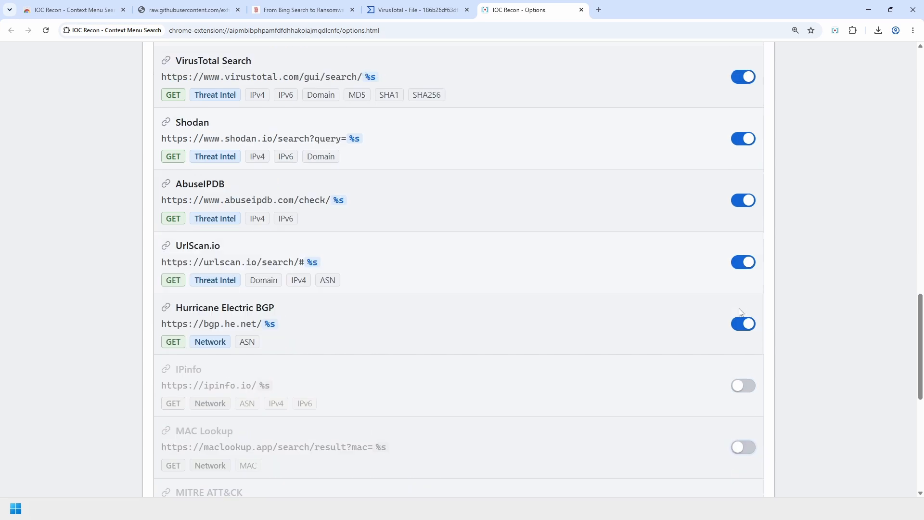
{"action": "scroll", "coordinate": [734, 320], "scroll_direction": "up", "scroll_amount": 20}
{"action": "left_click", "coordinate": [727, 142]}
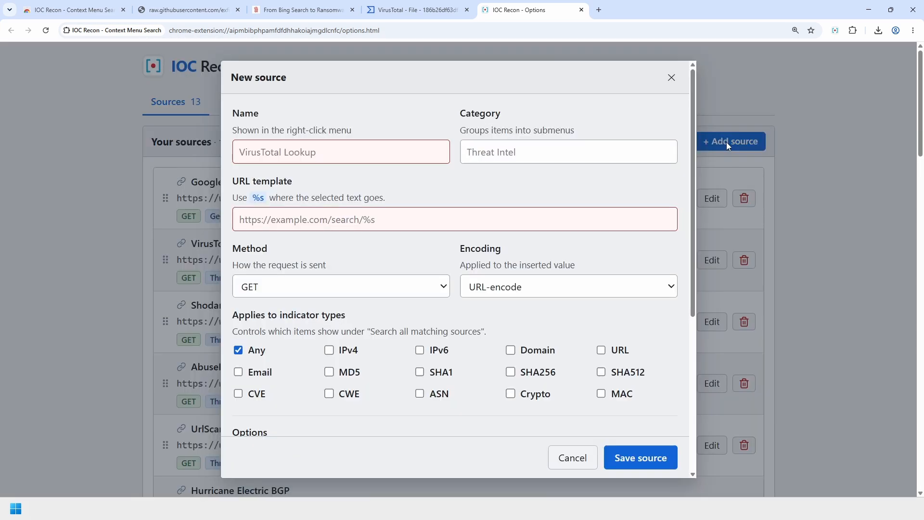
{"action": "left_click", "coordinate": [677, 74]}
- Review the sources list, glance at the raw config page, and return to IOC Recon options
{"action": "scroll", "coordinate": [838, 305], "scroll_direction": "down", "scroll_amount": 5}
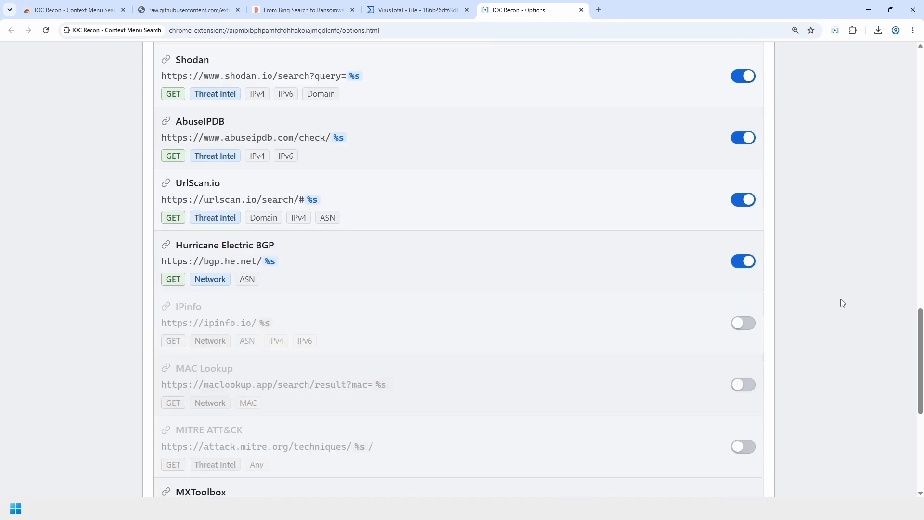
{"action": "scroll", "coordinate": [784, 322], "scroll_direction": "up", "scroll_amount": 2}
{"action": "scroll", "coordinate": [652, 375], "scroll_direction": "down", "scroll_amount": 8}
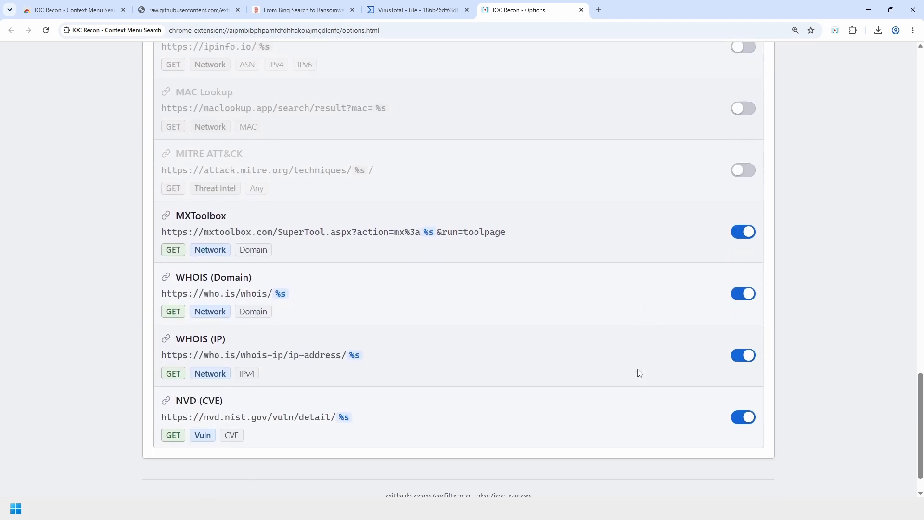
{"action": "scroll", "coordinate": [582, 405], "scroll_direction": "down", "scroll_amount": 1}
{"action": "scroll", "coordinate": [669, 416], "scroll_direction": "up", "scroll_amount": 4}
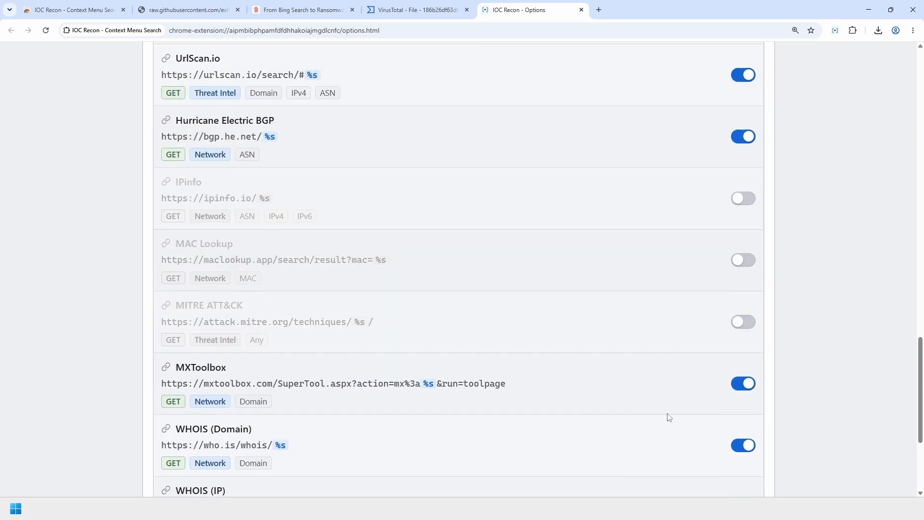
{"action": "scroll", "coordinate": [707, 337], "scroll_direction": "up", "scroll_amount": 4}
{"action": "scroll", "coordinate": [635, 324], "scroll_direction": "up", "scroll_amount": 5}
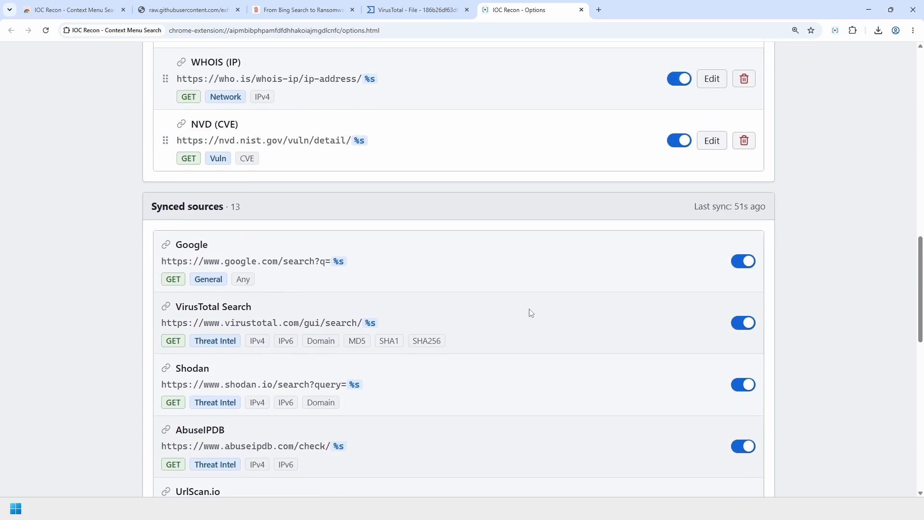
{"action": "left_click_drag", "start_coordinate": [151, 206], "coordinate": [309, 212]}
{"action": "left_click", "coordinate": [70, 291]}
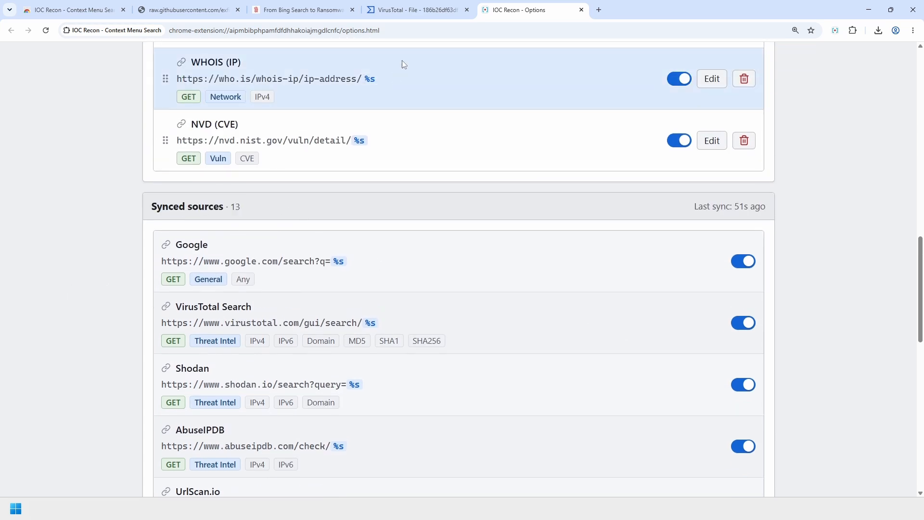
{"action": "left_click", "coordinate": [192, 6]}
{"action": "left_click", "coordinate": [220, 183]}
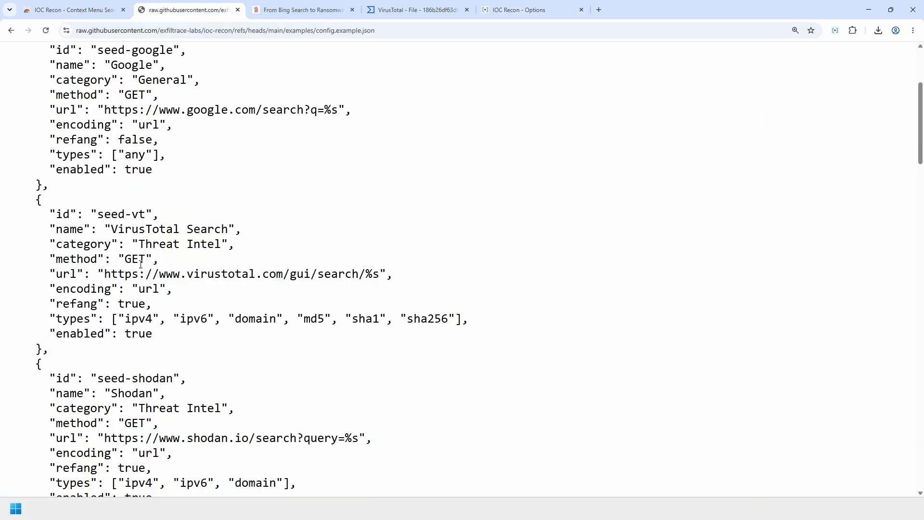
{"action": "left_click", "coordinate": [528, 11]}
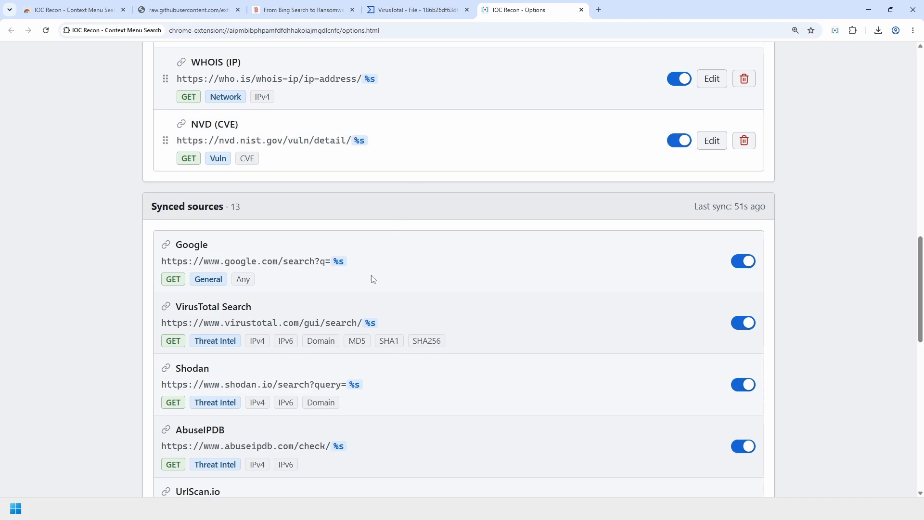
{"action": "scroll", "coordinate": [371, 276], "scroll_direction": "up", "scroll_amount": 15}
- Disconnect IOC Recon's remote config sync on the Import / Export tab
{"action": "left_click", "coordinate": [268, 100]}
{"action": "scroll", "coordinate": [388, 313], "scroll_direction": "down", "scroll_amount": 5}
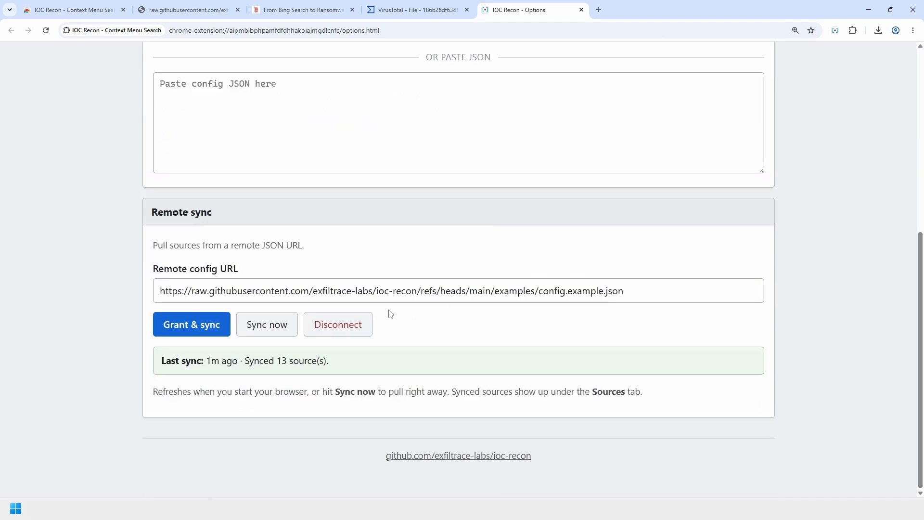
{"action": "left_click", "coordinate": [351, 330]}
{"action": "left_click", "coordinate": [508, 101]}
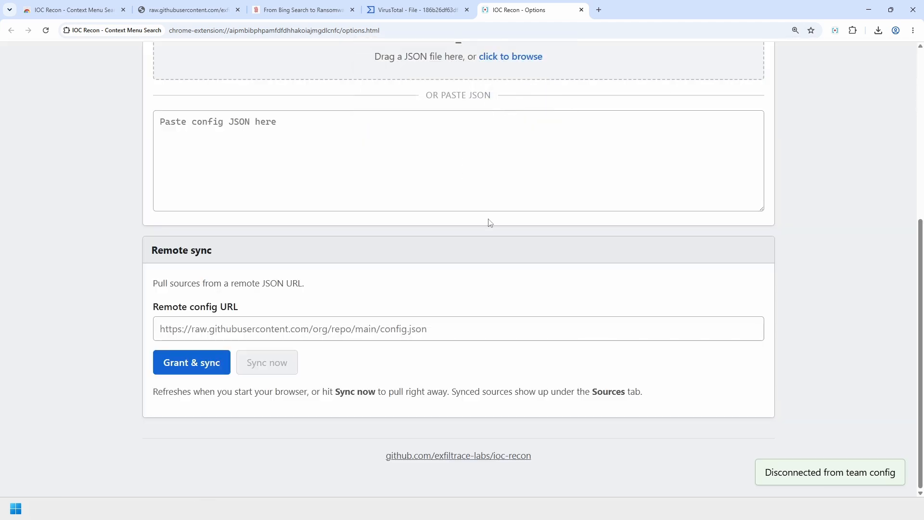
{"action": "scroll", "coordinate": [554, 317], "scroll_direction": "up", "scroll_amount": 6}
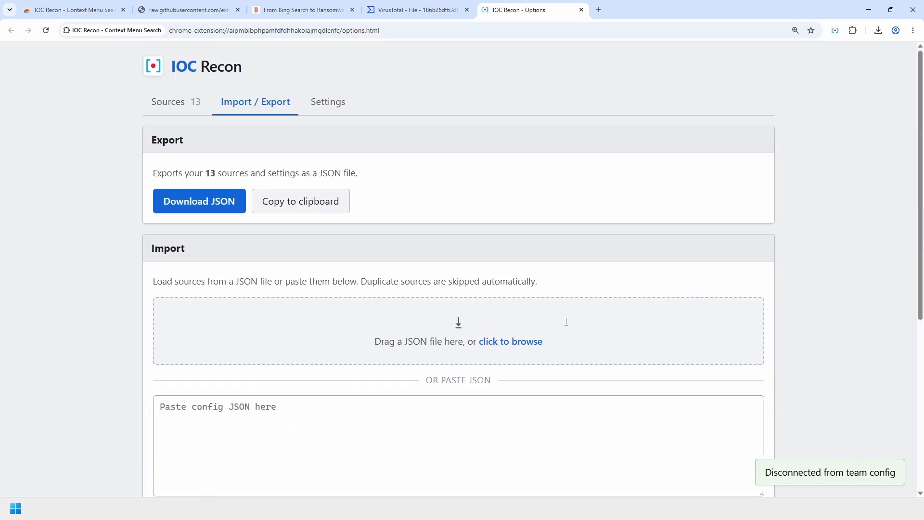
- Trial {{sample}} as the Settings placeholder token, then discard it, keeping %s
{"action": "left_click", "coordinate": [331, 109]}
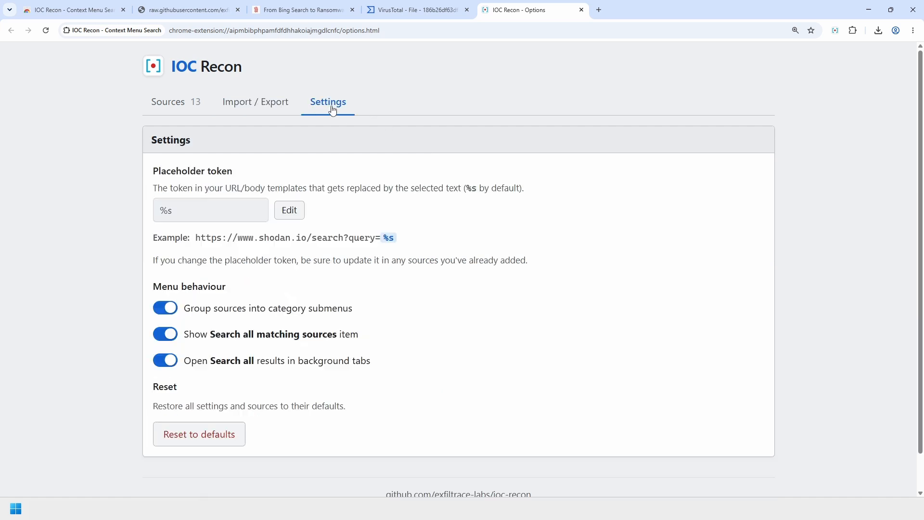
{"action": "left_click", "coordinate": [289, 209]}
{"action": "left_click_drag", "start_coordinate": [206, 210], "coordinate": [155, 221]}
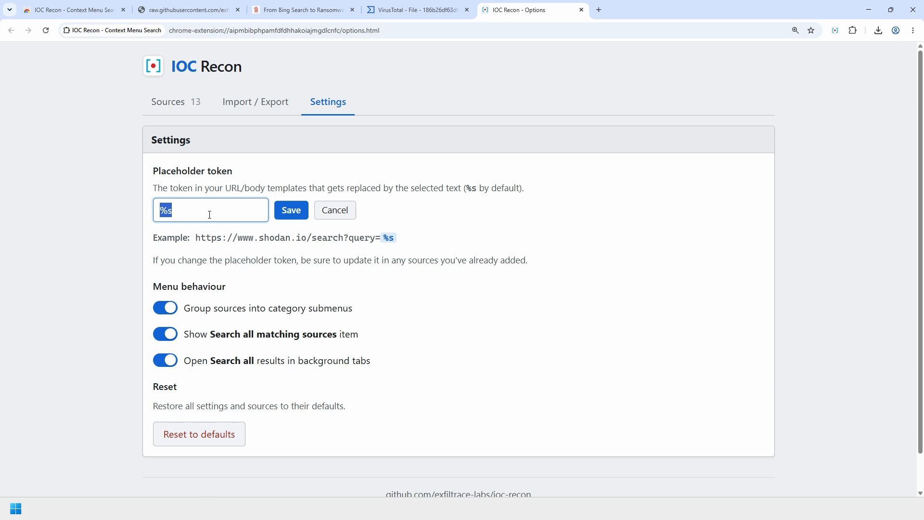
{"action": "type", "text": "{{}}"}
{"action": "type", "text": "sample"}
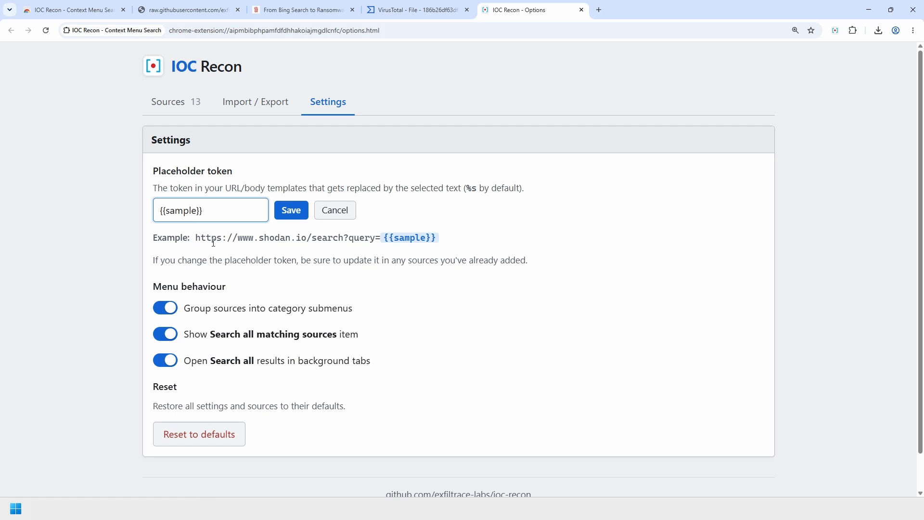
{"action": "left_click_drag", "start_coordinate": [214, 243], "coordinate": [453, 251]}
{"action": "left_click", "coordinate": [494, 233]}
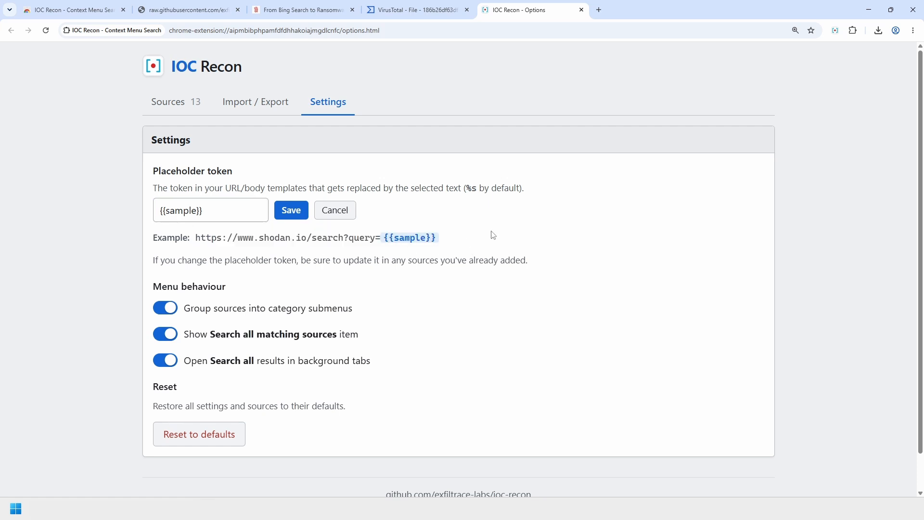
{"action": "left_click", "coordinate": [334, 210]}
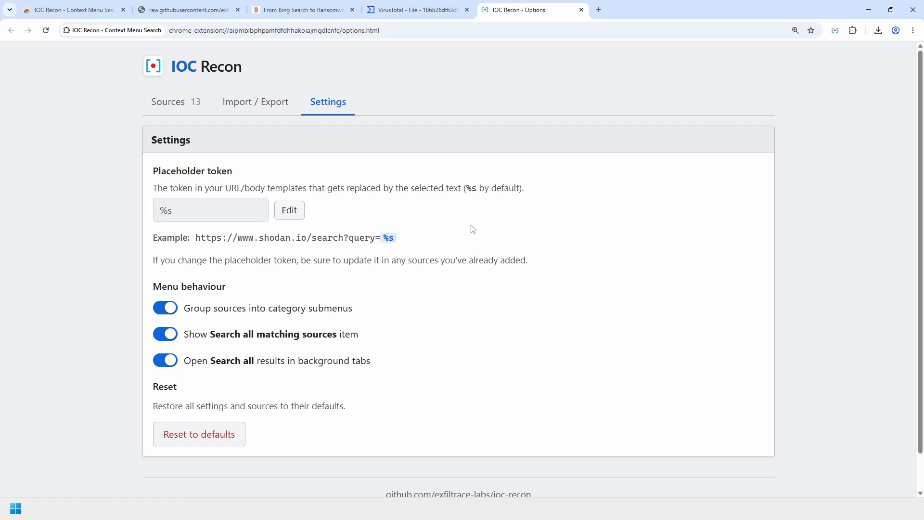
{"action": "left_click_drag", "start_coordinate": [187, 212], "coordinate": [156, 210]}
{"action": "left_click", "coordinate": [544, 220]}
{"action": "scroll", "coordinate": [517, 270], "scroll_direction": "down", "scroll_amount": 1}
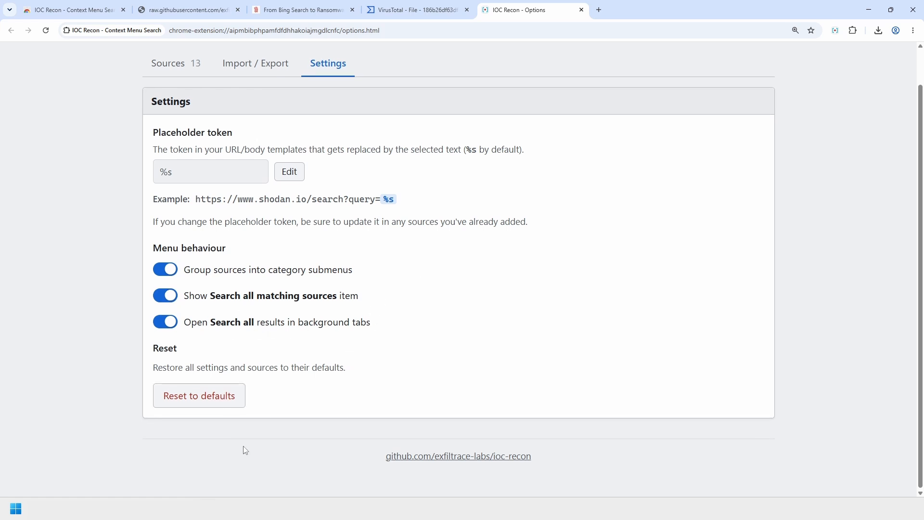
{"action": "scroll", "coordinate": [255, 454], "scroll_direction": "up", "scroll_amount": 1}
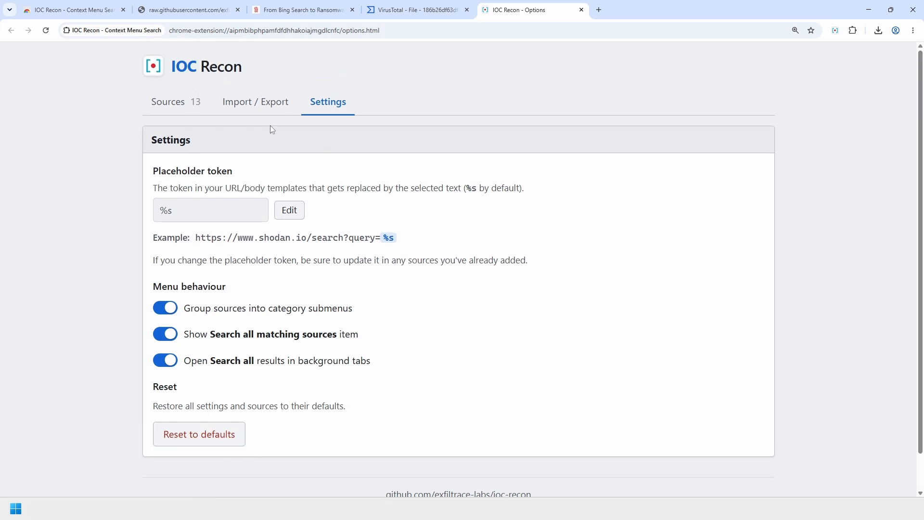
- Return to the Sources list and try dragging the MITRE ATT&CK source to reorder it
{"action": "left_click", "coordinate": [196, 105]}
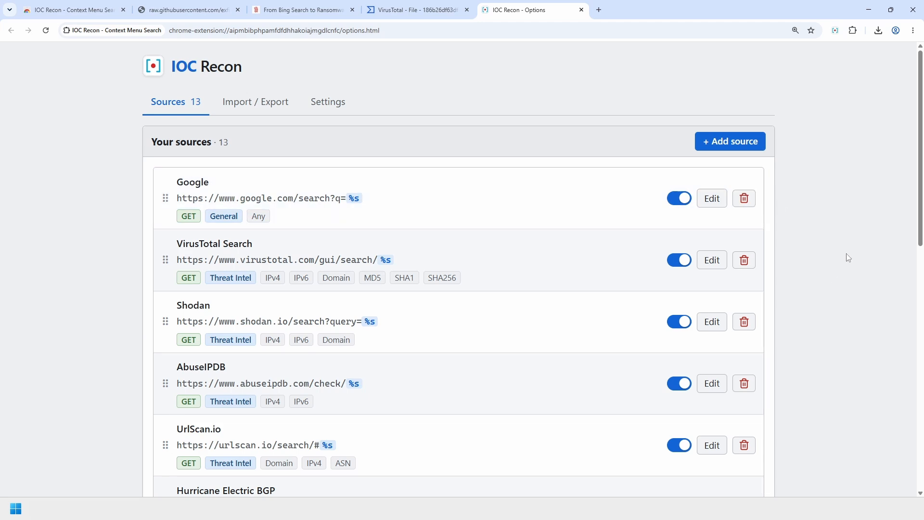
{"action": "scroll", "coordinate": [847, 260], "scroll_direction": "down", "scroll_amount": 5}
{"action": "scroll", "coordinate": [846, 275], "scroll_direction": "up", "scroll_amount": 5}
{"action": "scroll", "coordinate": [846, 312], "scroll_direction": "down", "scroll_amount": 8}
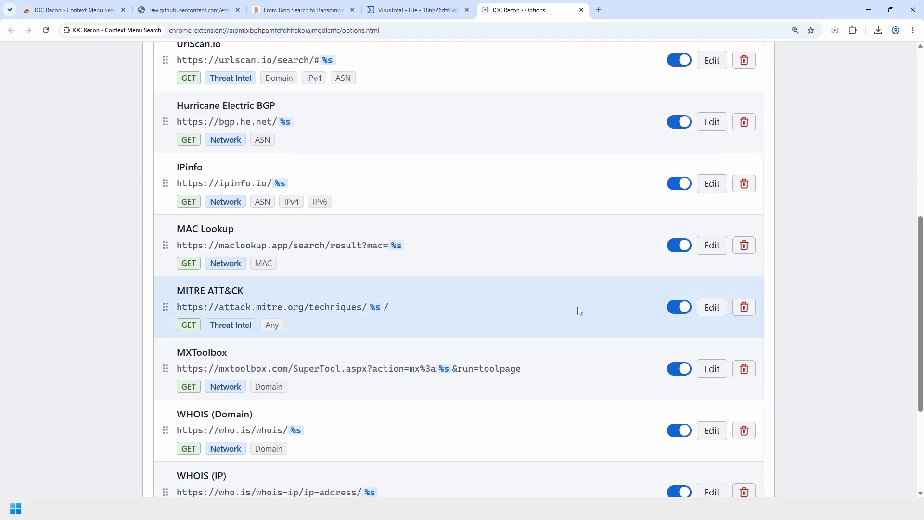
{"action": "mouse_move", "coordinate": [218, 291]}
{"action": "left_mouse_down"}
{"action": "mouse_move", "coordinate": [226, 269]}
{"action": "mouse_move", "coordinate": [284, 256]}
{"action": "mouse_move", "coordinate": [226, 229]}
{"action": "mouse_move", "coordinate": [231, 304]}
{"action": "left_mouse_up"}
- Switch to the DFIR Report article and close the VirusTotal tab
{"action": "left_click", "coordinate": [293, 12]}
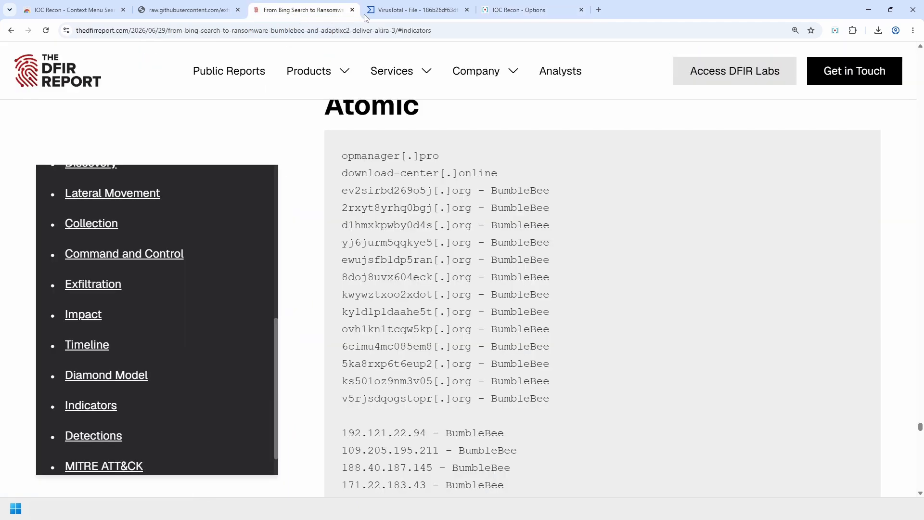
{"action": "left_click", "coordinate": [467, 9]}
{"action": "scroll", "coordinate": [613, 353], "scroll_direction": "down", "scroll_amount": 20}
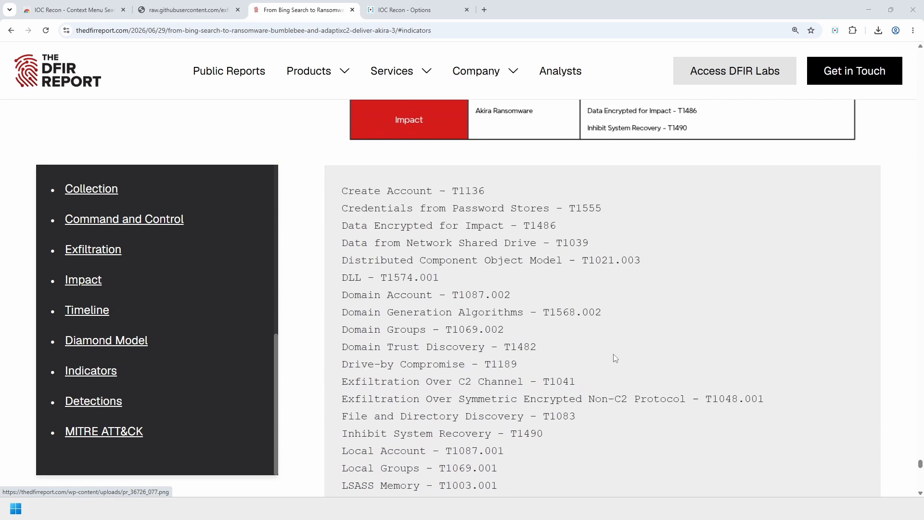
{"action": "scroll", "coordinate": [660, 390], "scroll_direction": "up", "scroll_amount": 2}
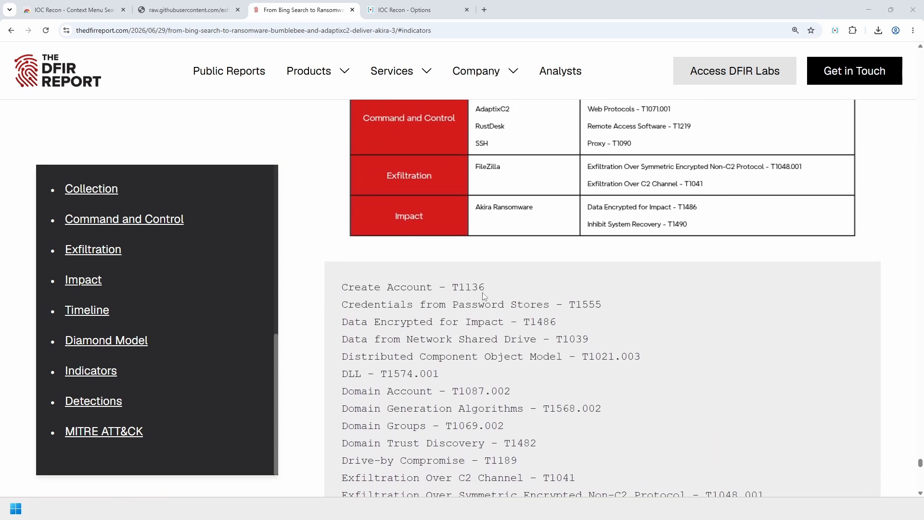
- Look up T1136 on MITRE ATT&CK, zoom the page in, and dismiss the cookie notice
{"action": "double_click", "coordinate": [475, 288]}
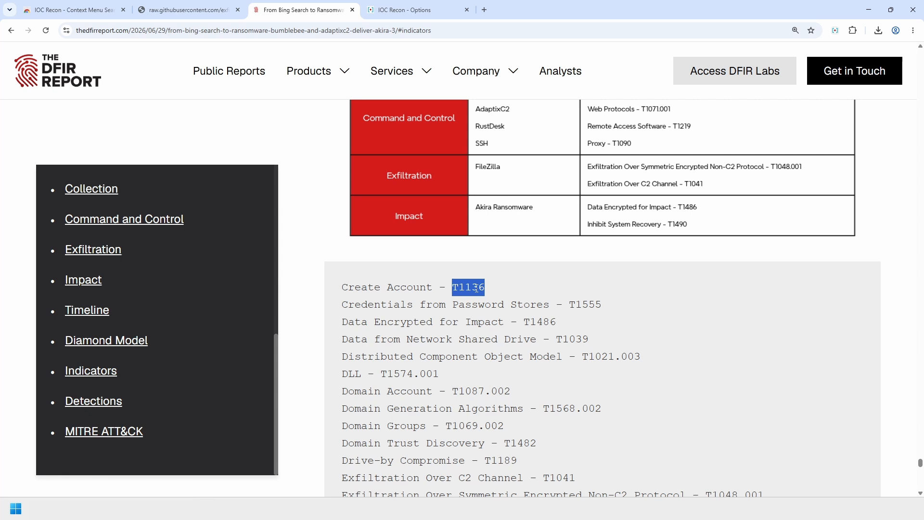
{"action": "right_click", "coordinate": [475, 288]}
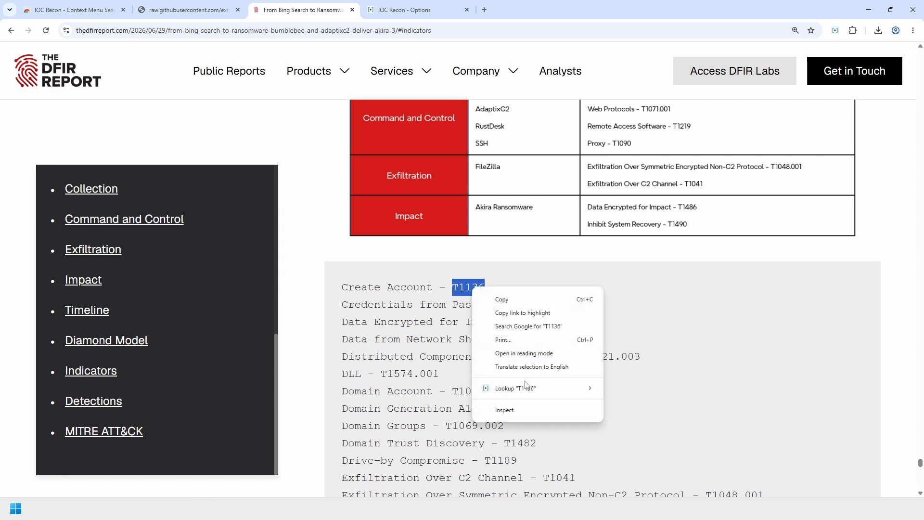
{"action": "mouse_move", "coordinate": [527, 388]}
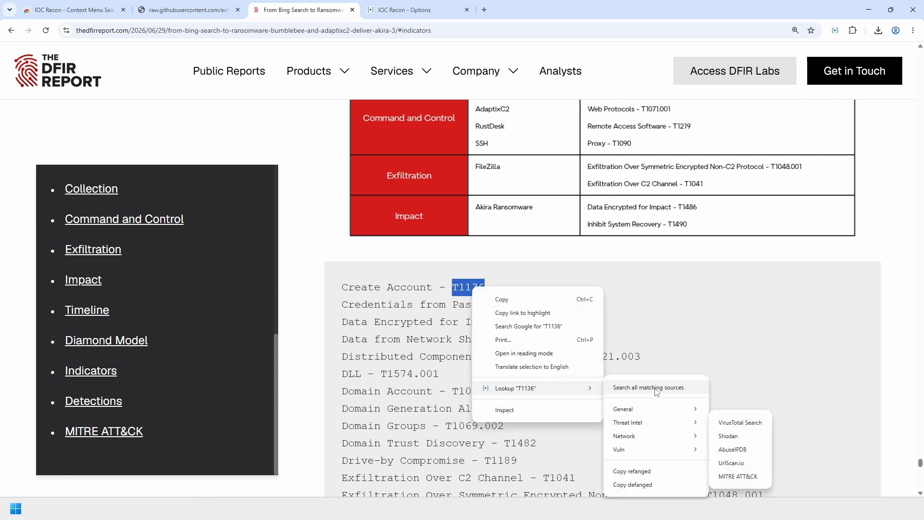
{"action": "left_click", "coordinate": [764, 478]}
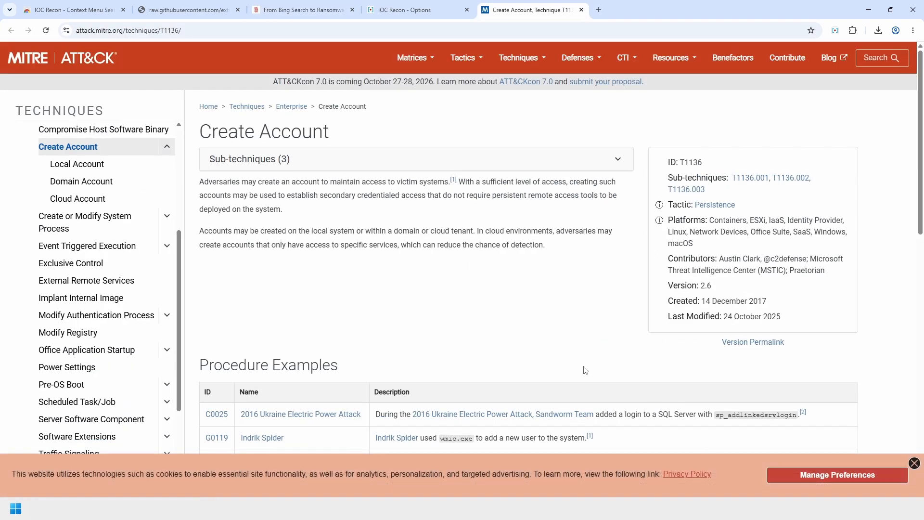
{"action": "key", "text": "ctrl+plus"}
{"action": "key", "text": "ctrl+plus"}
{"action": "key", "text": "ctrl+plus"}
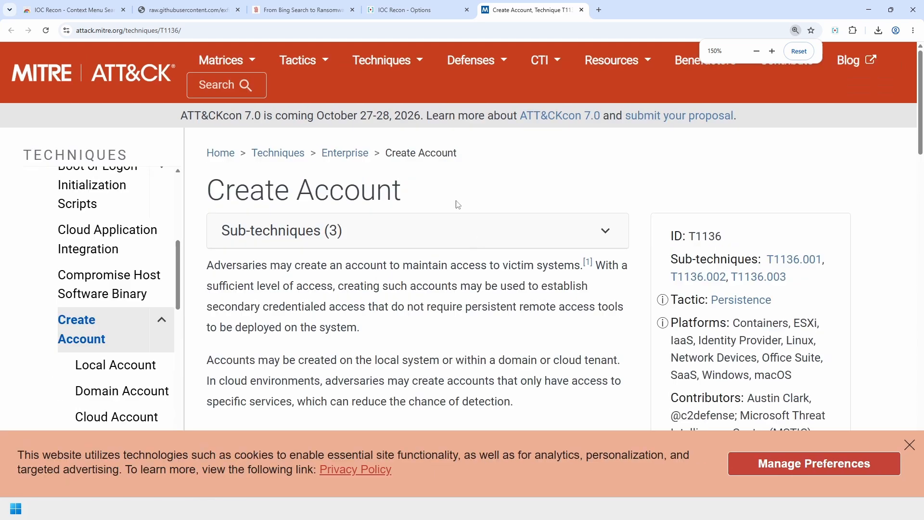
{"action": "left_click", "coordinate": [909, 444]}
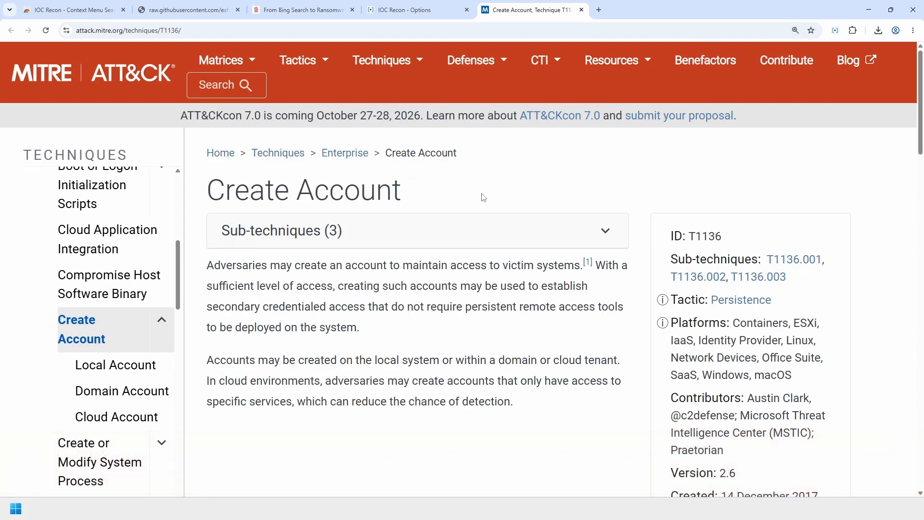
- Expand the Create Account sub-techniques and highlight IDs T1136.001 and T1136.002
{"action": "double_click", "coordinate": [167, 30]}
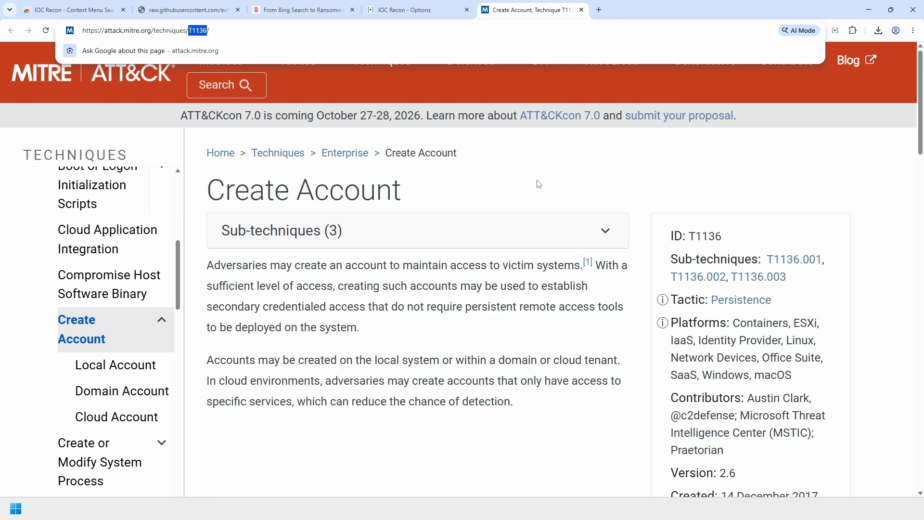
{"action": "left_click", "coordinate": [462, 330]}
{"action": "left_click", "coordinate": [457, 243]}
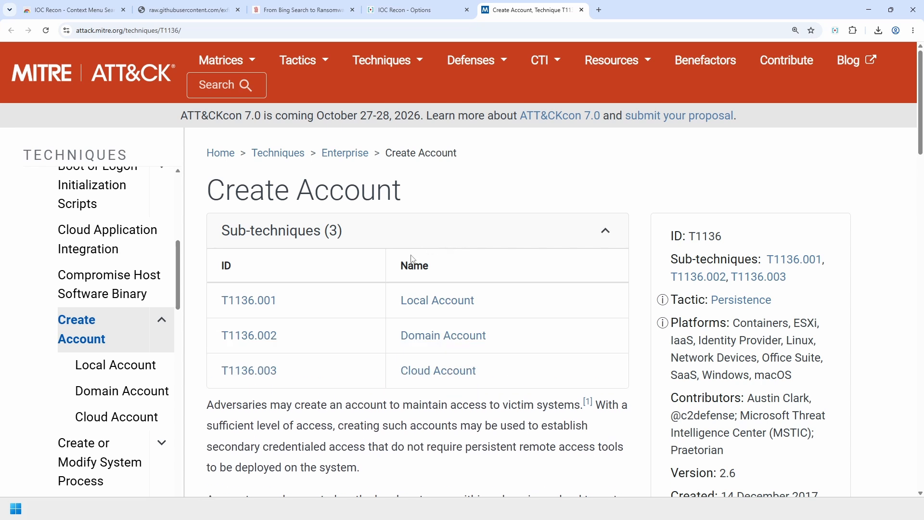
{"action": "left_click_drag", "start_coordinate": [294, 303], "coordinate": [220, 301]}
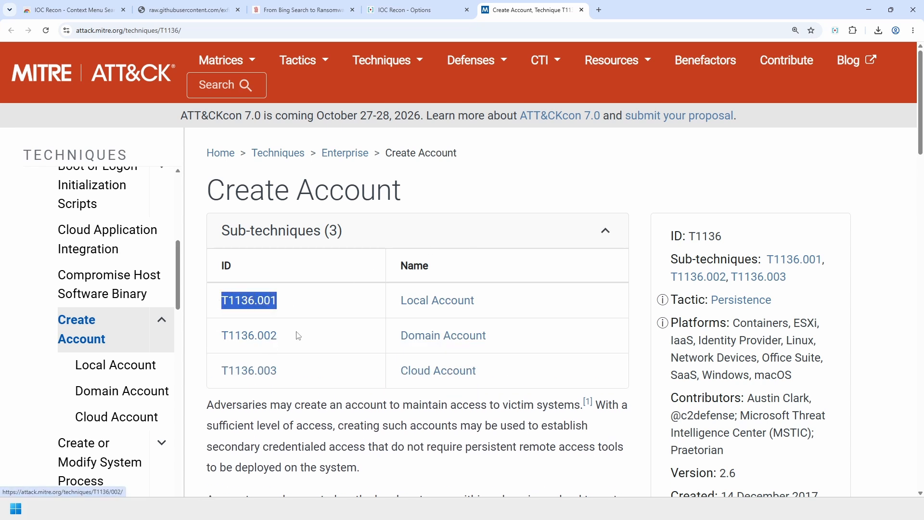
{"action": "left_click_drag", "start_coordinate": [298, 335], "coordinate": [220, 335]}
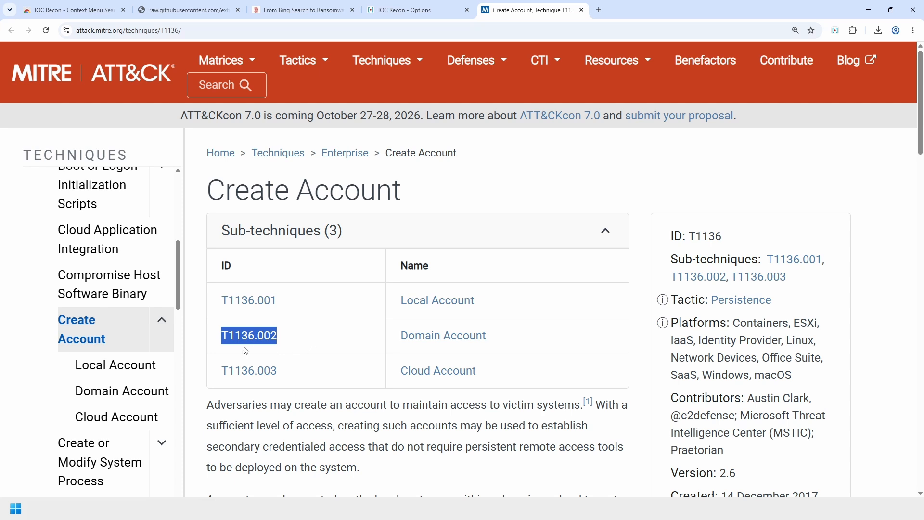
{"action": "left_click", "coordinate": [323, 338]}
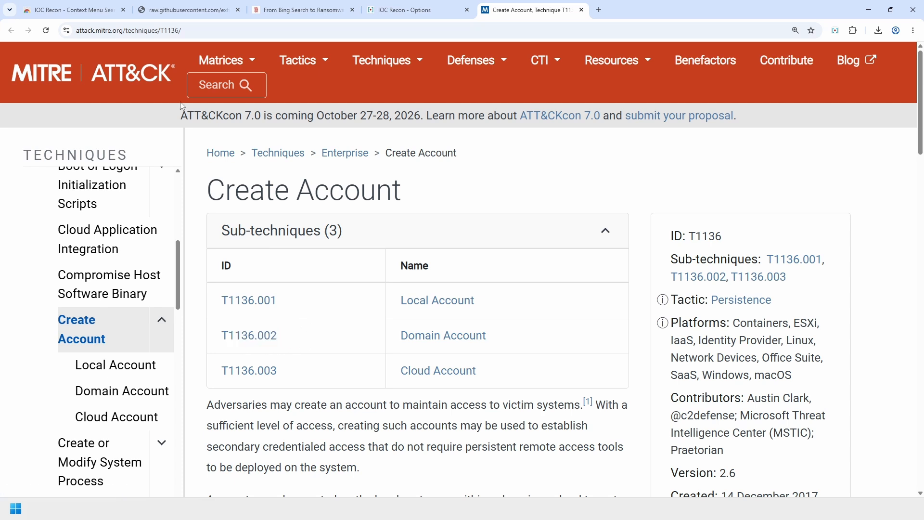
- Append .002 to the page address, see page not found, and go back
{"action": "left_click", "coordinate": [215, 32]}
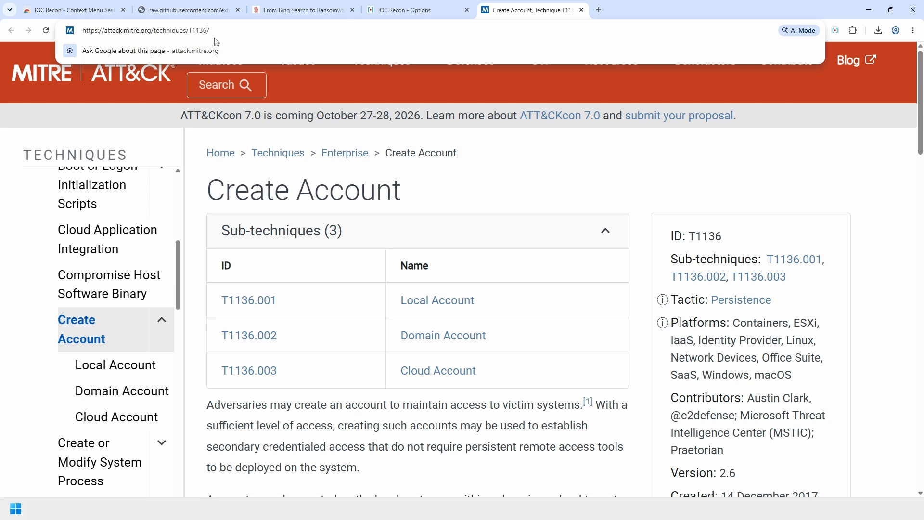
{"action": "type", "text": ".002"}
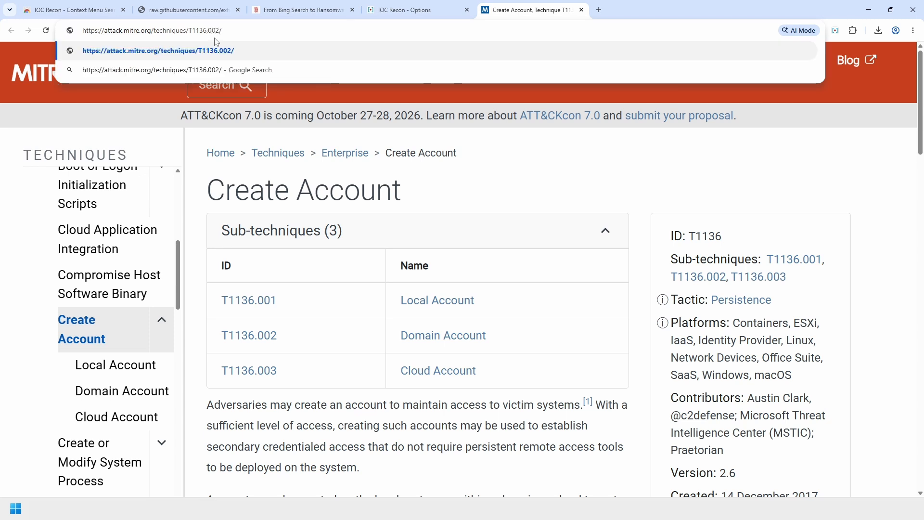
{"action": "key", "text": "Return"}
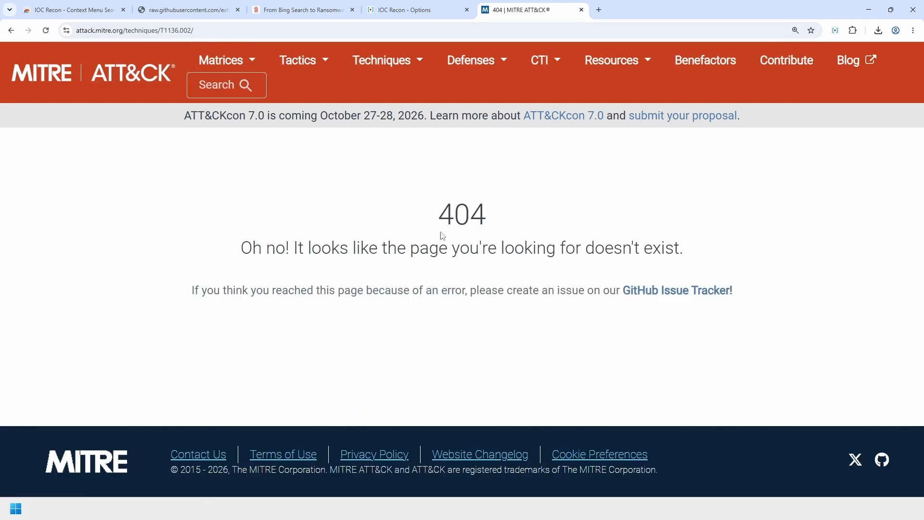
{"action": "left_click_drag", "start_coordinate": [443, 236], "coordinate": [591, 239]}
{"action": "left_click", "coordinate": [571, 198]}
{"action": "left_click", "coordinate": [10, 30]}
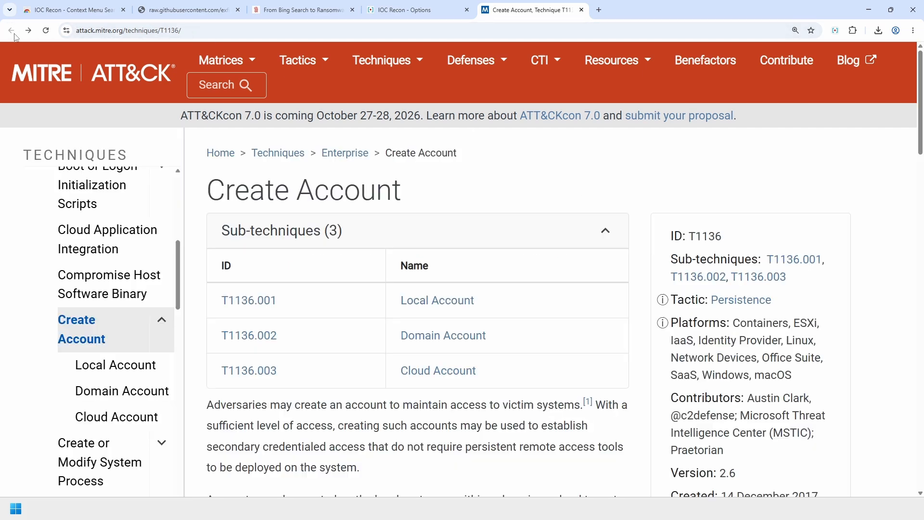
- Open Domain Account T1136.002 and highlight T1136/002/ in its address
{"action": "left_click", "coordinate": [266, 335]}
{"action": "left_click", "coordinate": [202, 30]}
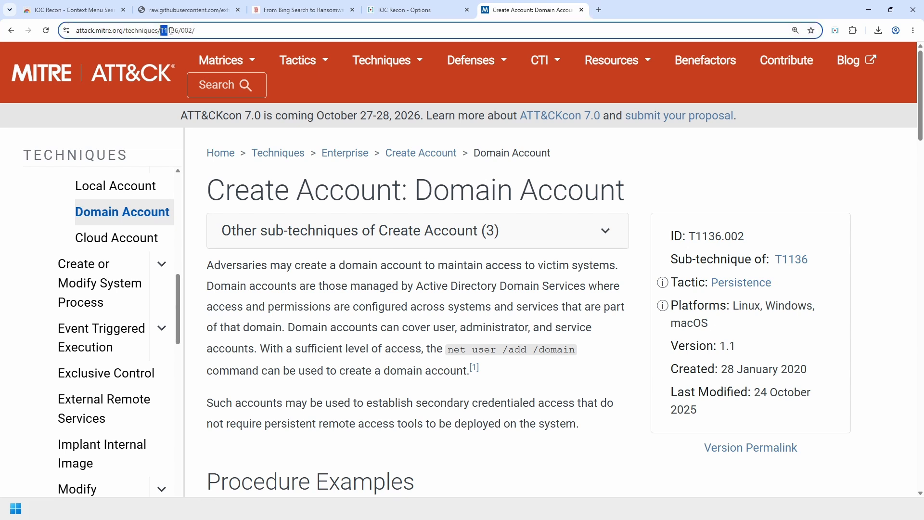
{"action": "left_click_drag", "start_coordinate": [182, 31], "coordinate": [217, 30]}
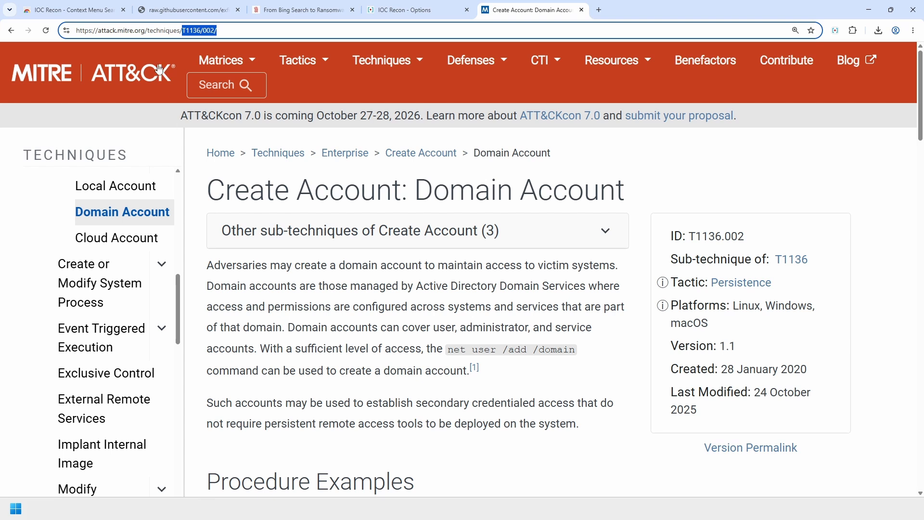
{"action": "left_click", "coordinate": [205, 30]}
- Delete the MITRE ATT&CK source from IOC Recon's list and confirm with OK
{"action": "left_click", "coordinate": [411, 11]}
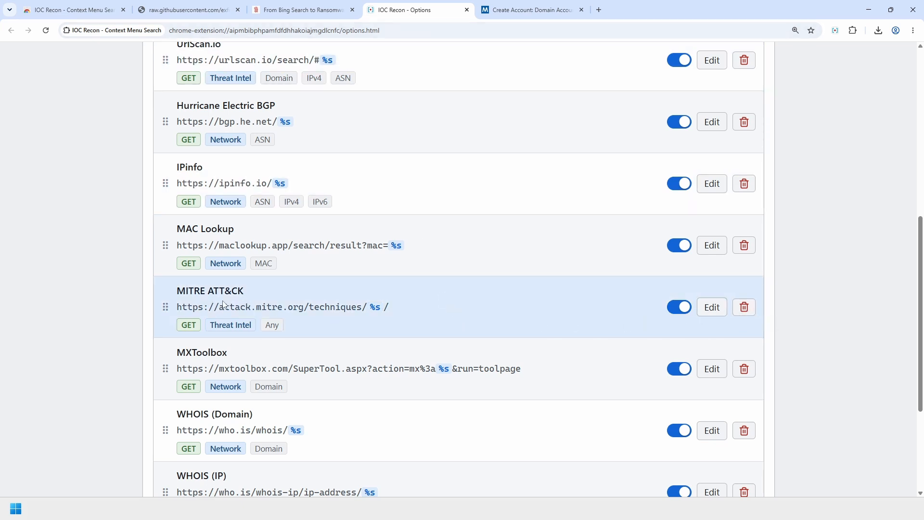
{"action": "left_click", "coordinate": [744, 307]}
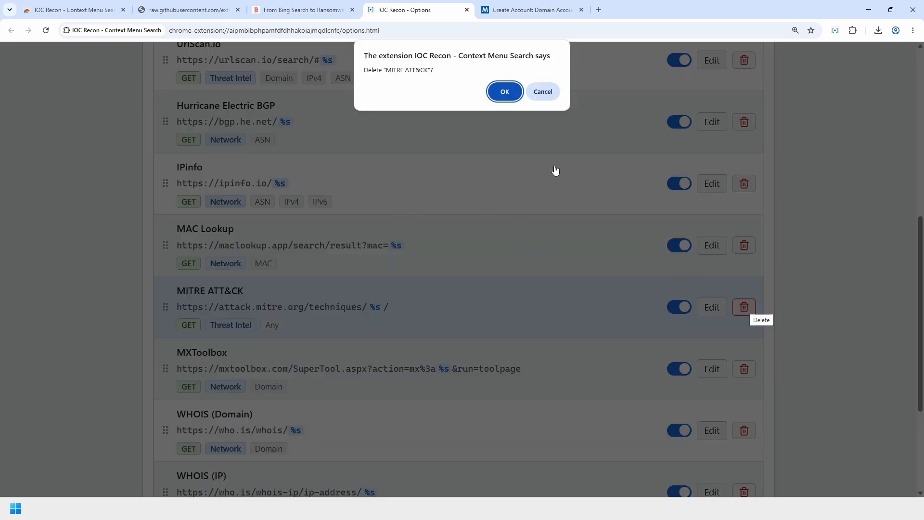
{"action": "left_click", "coordinate": [504, 93]}
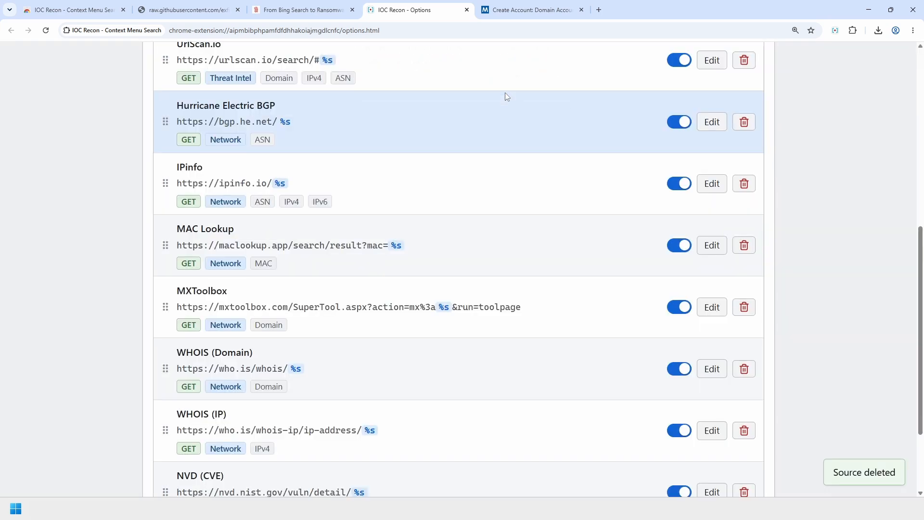
{"action": "scroll", "coordinate": [406, 367], "scroll_direction": "up", "scroll_amount": 10}
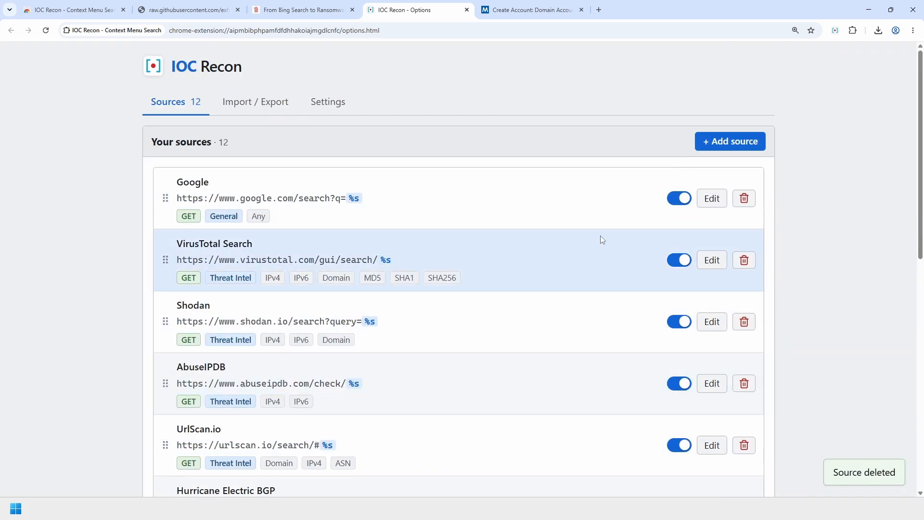
- Add a new source named 'MITRE ATT&CK' with category Threat Intel
{"action": "left_click", "coordinate": [719, 141]}
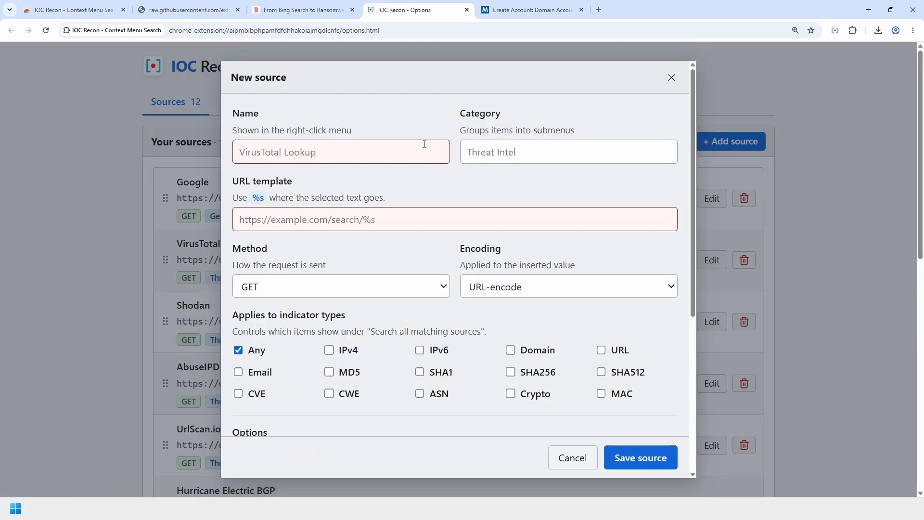
{"action": "left_click", "coordinate": [393, 151]}
{"action": "type", "text": "MITRE ATT&"}
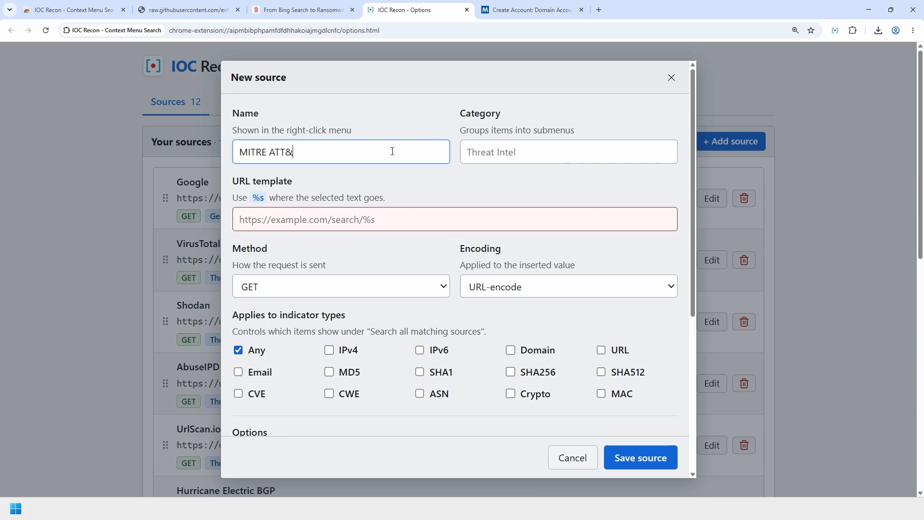
{"action": "type", "text": "CK"}
{"action": "key", "text": "Tab"}
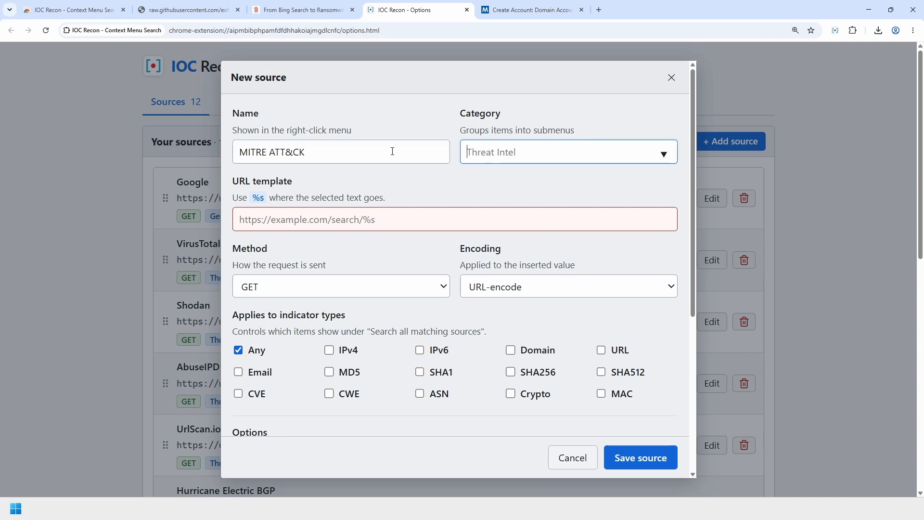
{"action": "type", "text": "Threat Intel"}
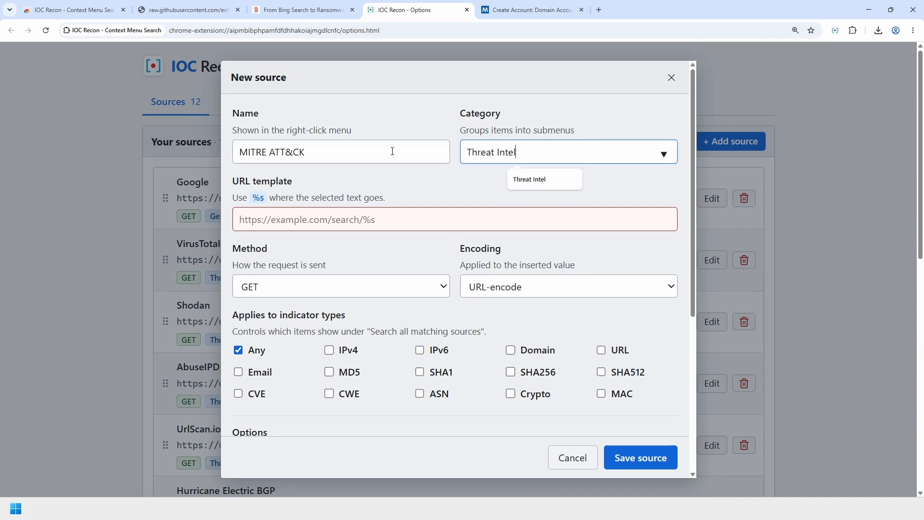
{"action": "key", "text": "Tab"}
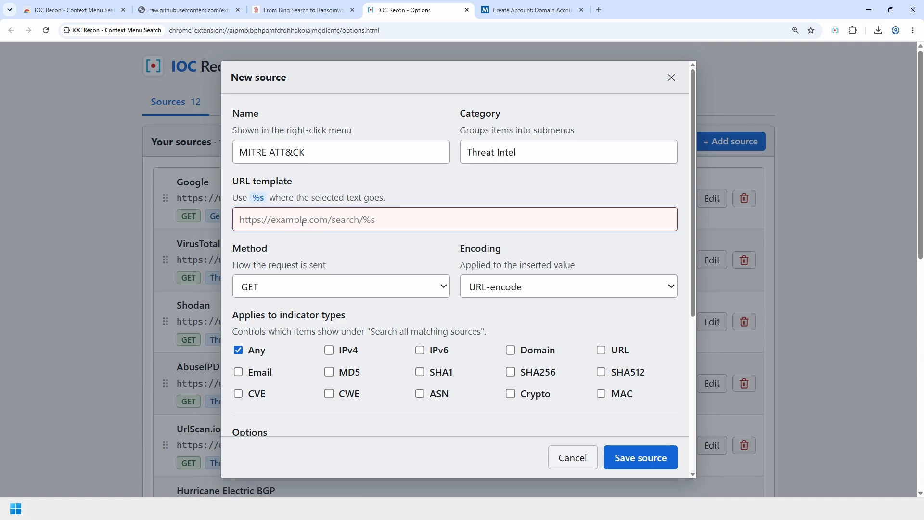
{"action": "left_click", "coordinate": [530, 10]}
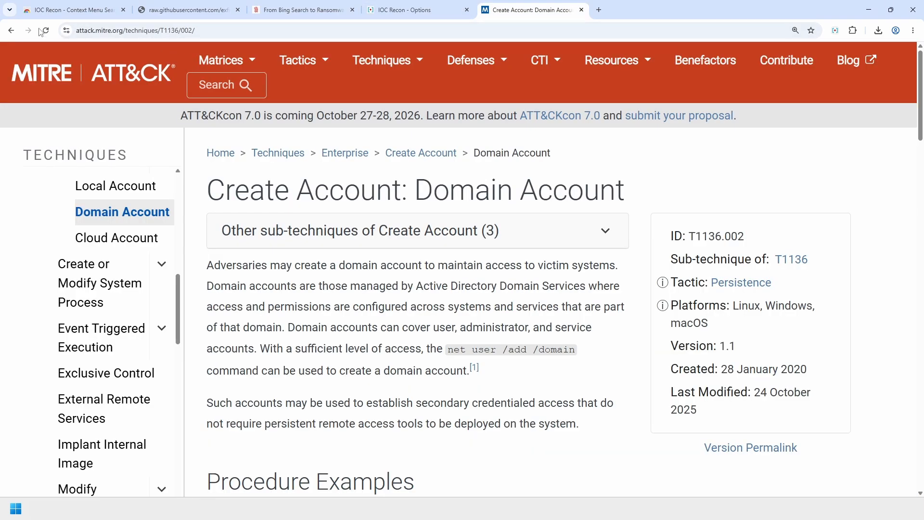
{"action": "left_click", "coordinate": [10, 30]}
{"action": "left_click", "coordinate": [104, 34]}
{"action": "key", "text": "ctrl+c"}
{"action": "left_click", "coordinate": [414, 10]}
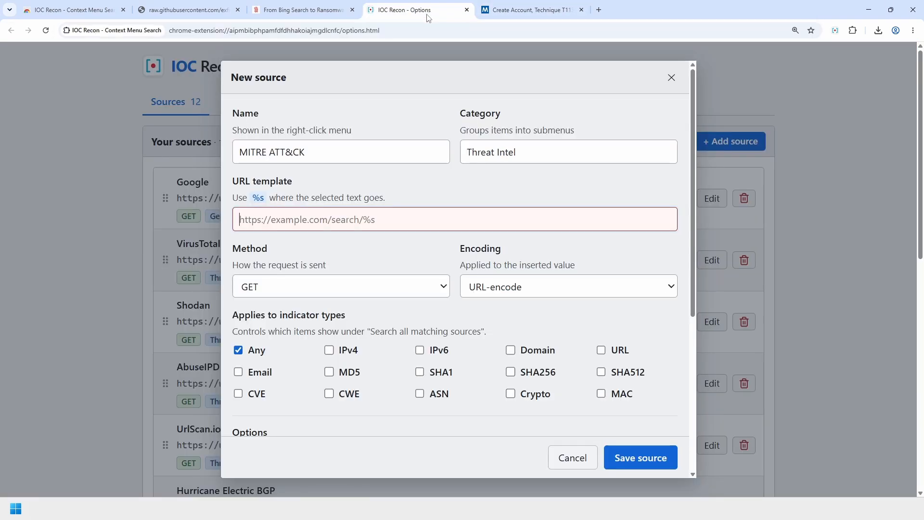
{"action": "key", "text": "ctrl+v"}
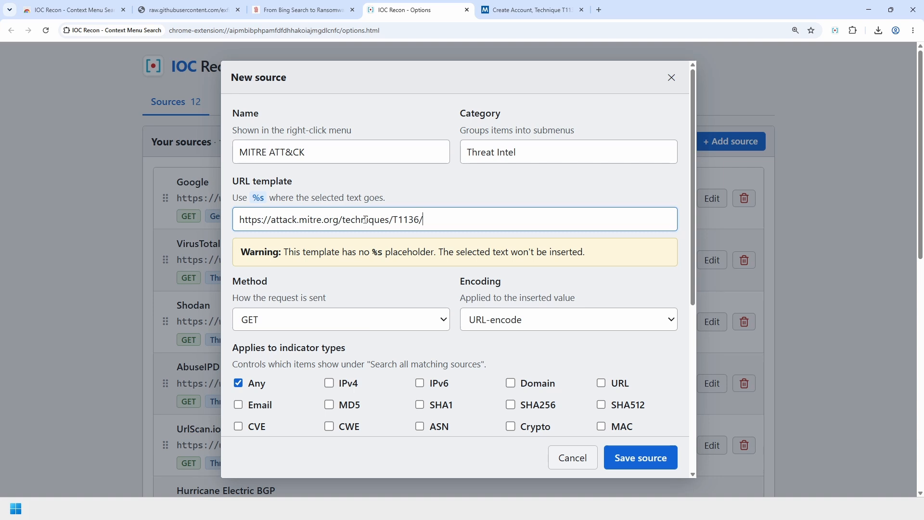
{"action": "double_click", "coordinate": [410, 219]}
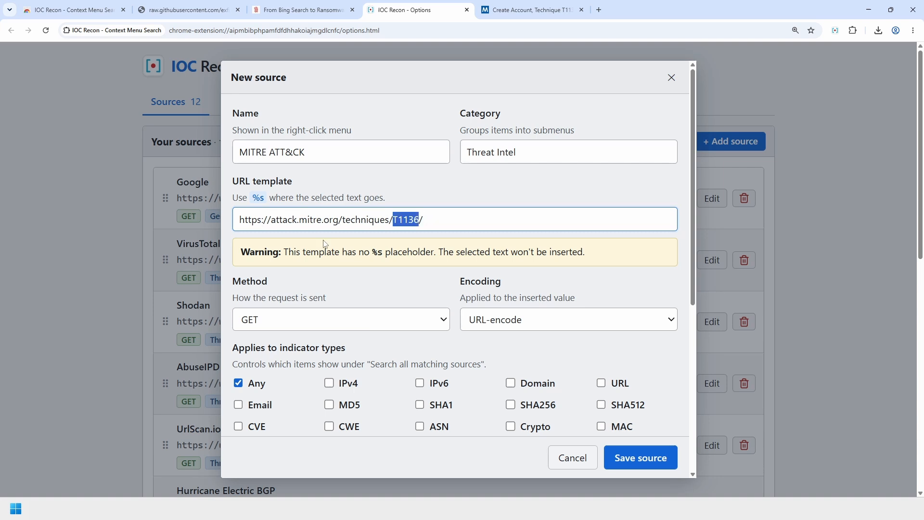
{"action": "left_click", "coordinate": [552, 222]}
{"action": "key", "text": "BackSpace"}
{"action": "key", "text": "BackSpace"}
{"action": "key", "text": "BackSpace"}
{"action": "key", "text": "BackSpace"}
{"action": "key", "text": "BackSpace"}
{"action": "key", "text": "BackSpace"}
{"action": "type", "text": "%s"}
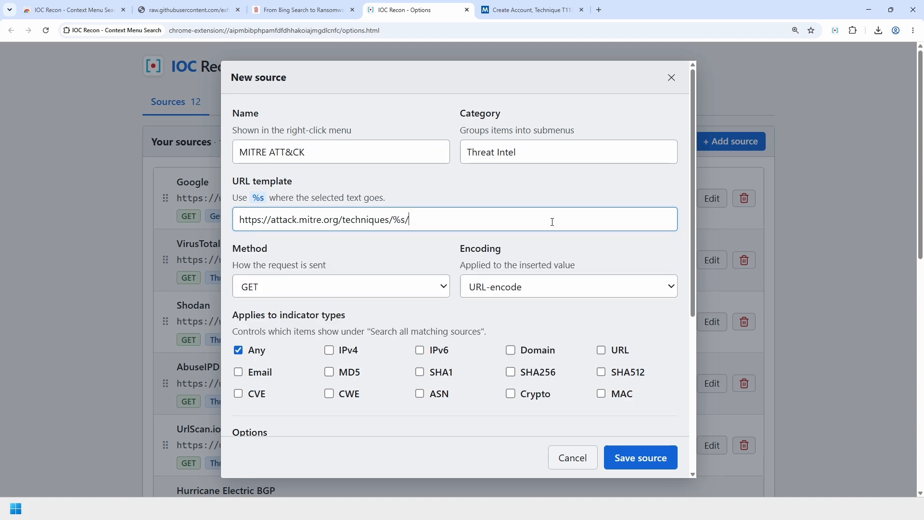
{"action": "left_click_drag", "start_coordinate": [393, 225], "coordinate": [451, 220]}
{"action": "left_click", "coordinate": [398, 250]}
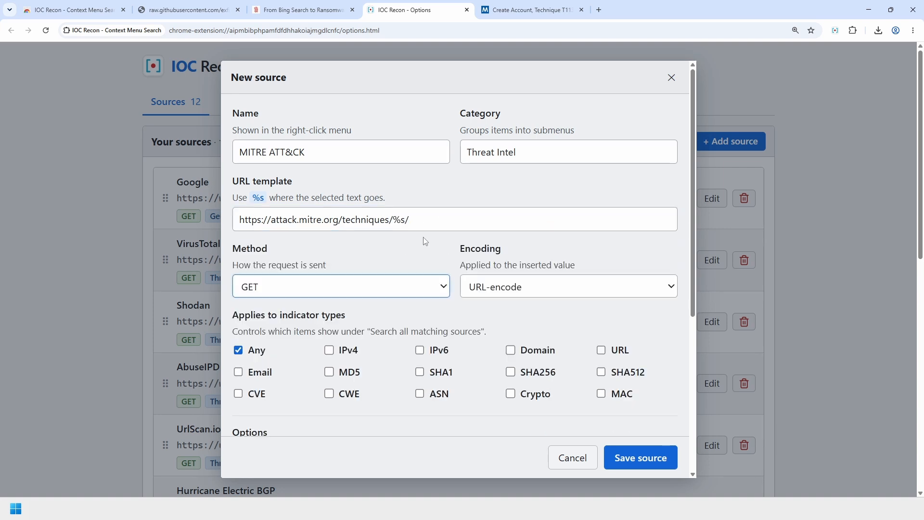
- Keep the request method GET and set the encoding to None
{"action": "left_click", "coordinate": [281, 293]}
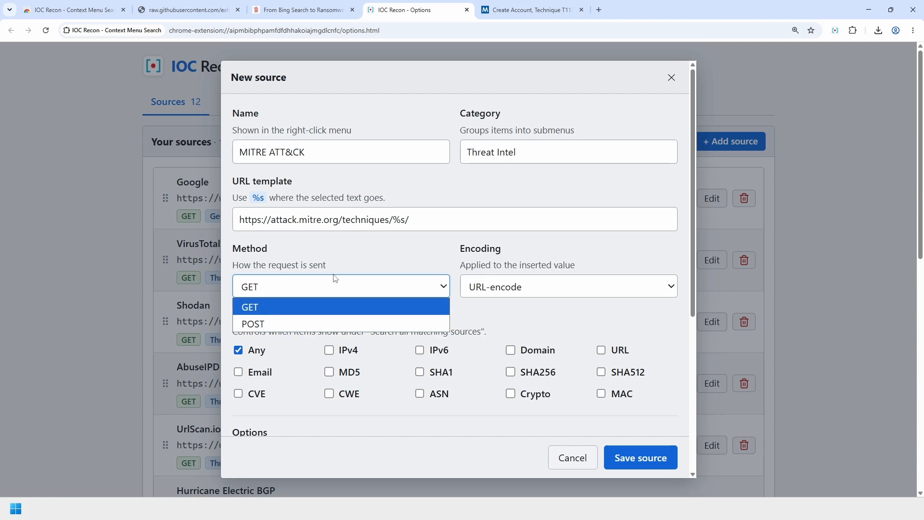
{"action": "left_click", "coordinate": [411, 217]}
{"action": "left_click", "coordinate": [503, 12]}
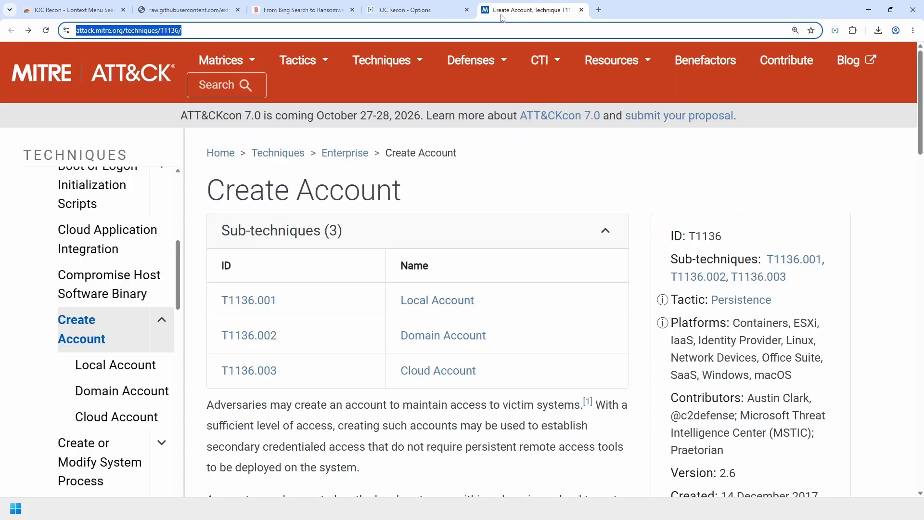
{"action": "left_click", "coordinate": [403, 9]}
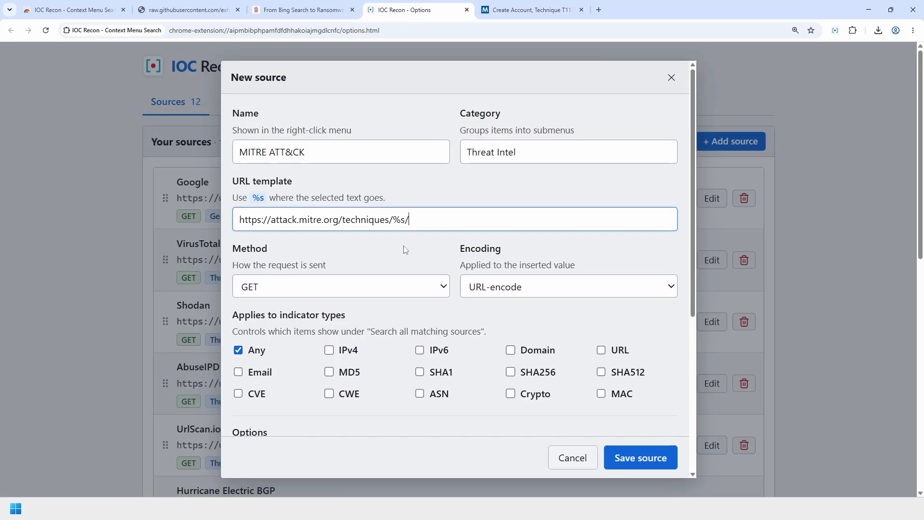
{"action": "scroll", "coordinate": [407, 238], "scroll_direction": "down", "scroll_amount": 1}
{"action": "left_click", "coordinate": [479, 240]}
{"action": "left_click", "coordinate": [531, 242]}
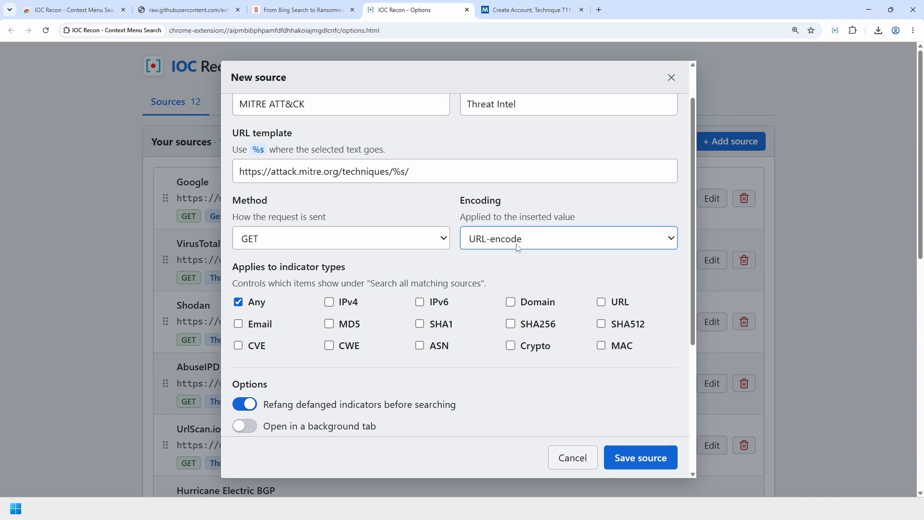
{"action": "left_click", "coordinate": [519, 246]}
{"action": "left_click", "coordinate": [508, 261]}
{"action": "scroll", "coordinate": [347, 271], "scroll_direction": "down", "scroll_amount": 1}
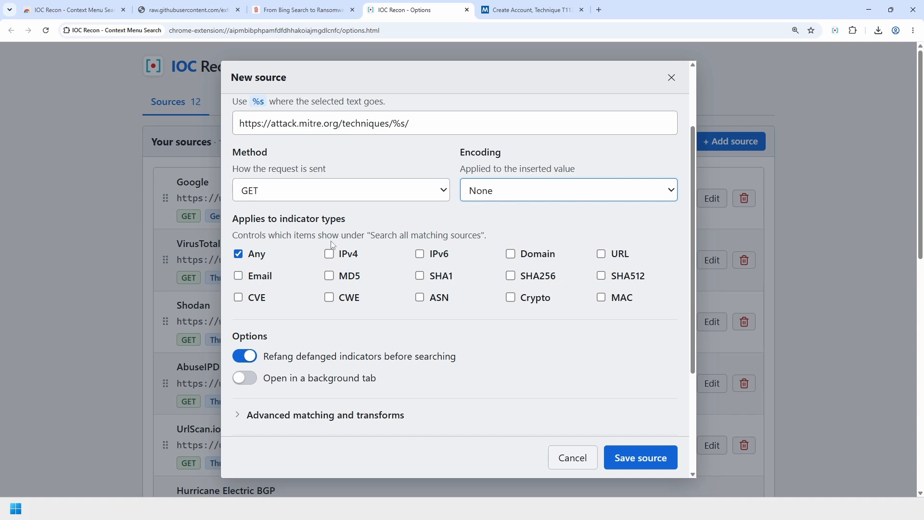
{"action": "left_click", "coordinate": [530, 10]}
{"action": "double_click", "coordinate": [375, 190]}
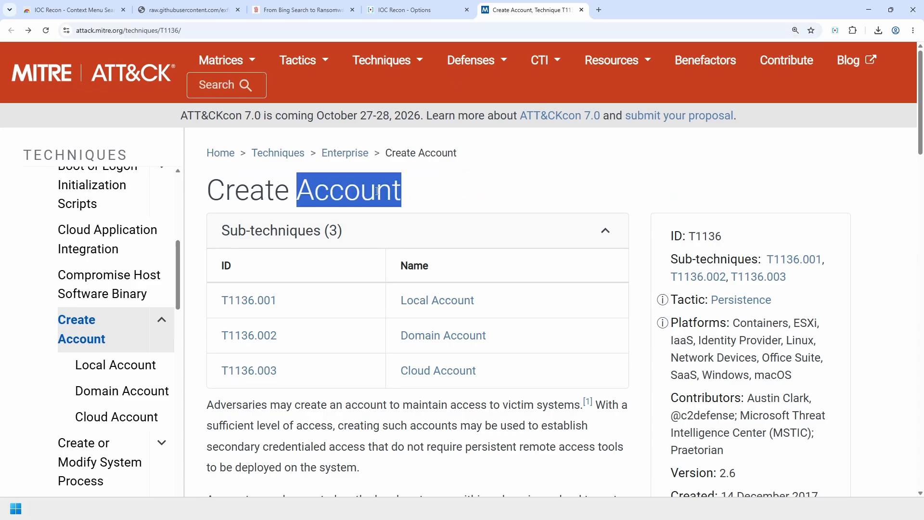
{"action": "right_click", "coordinate": [376, 192]}
{"action": "mouse_move", "coordinate": [465, 295]}
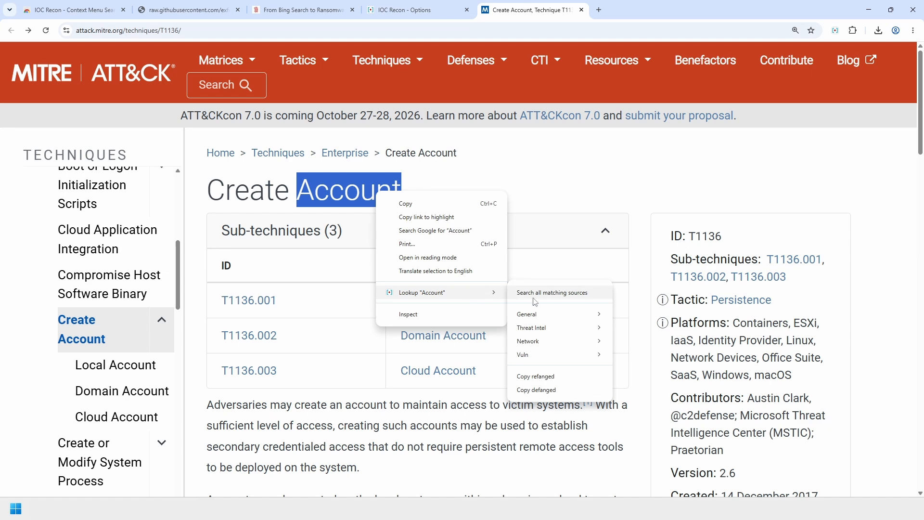
{"action": "left_click", "coordinate": [566, 188]}
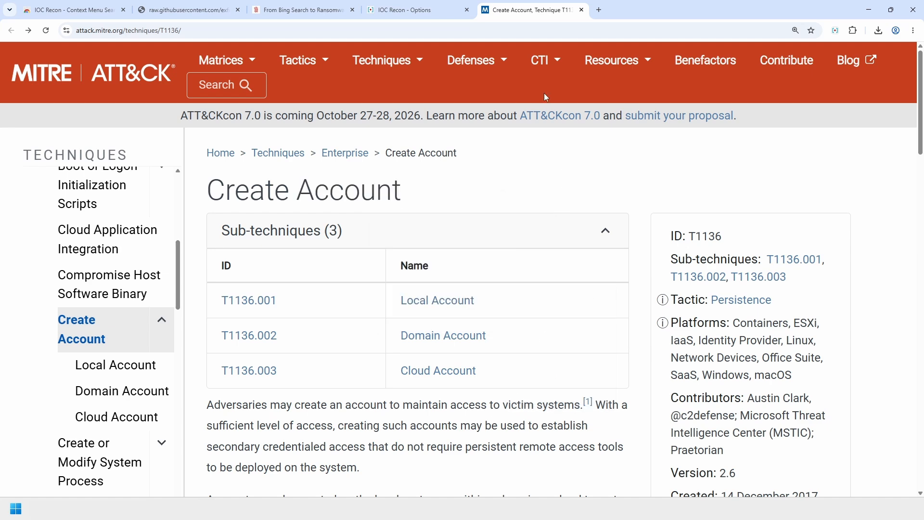
{"action": "left_click", "coordinate": [441, 5]}
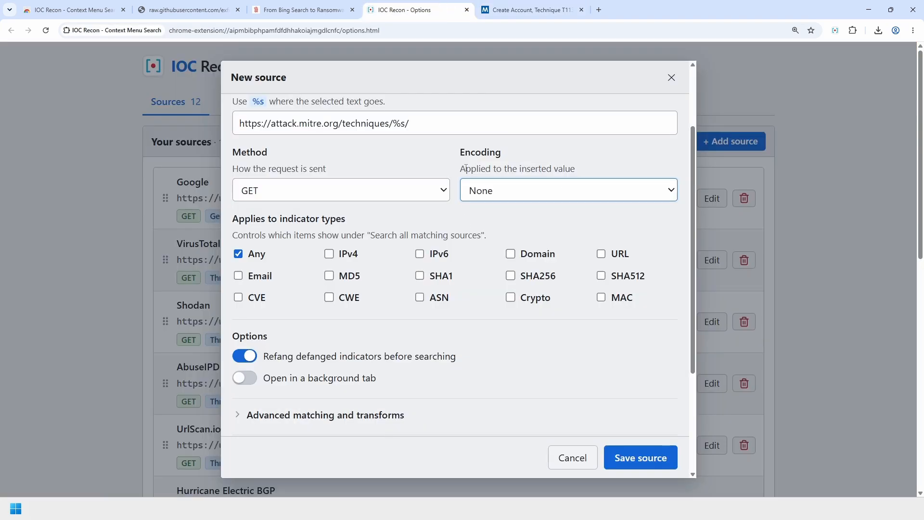
{"action": "left_click", "coordinate": [492, 11]}
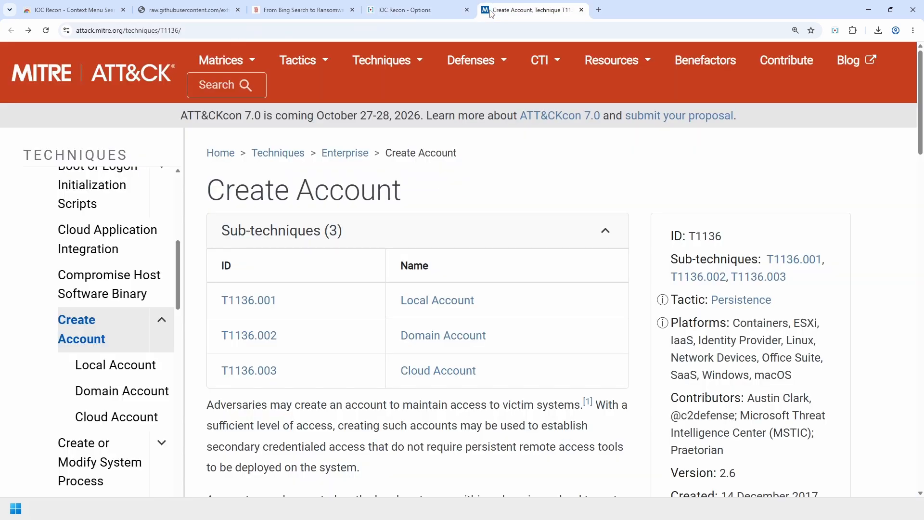
{"action": "scroll", "coordinate": [540, 262], "scroll_direction": "down", "scroll_amount": 1}
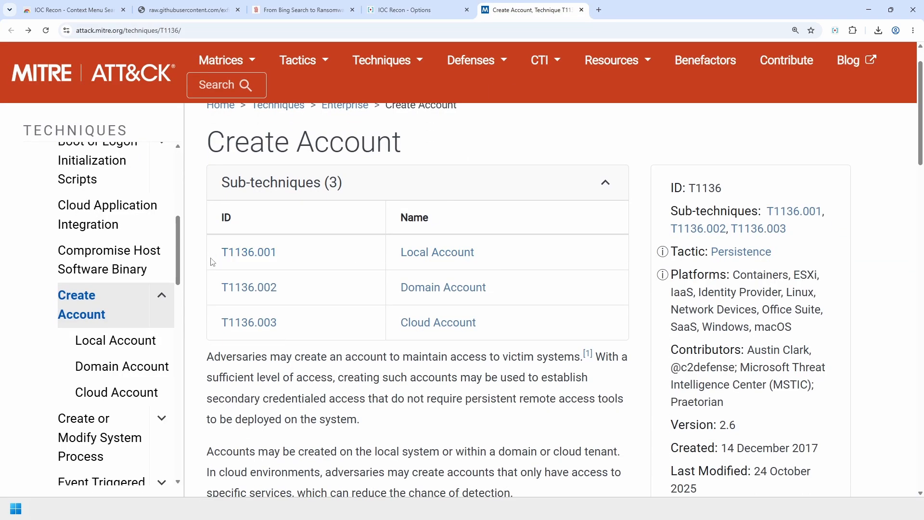
{"action": "double_click", "coordinate": [693, 188]}
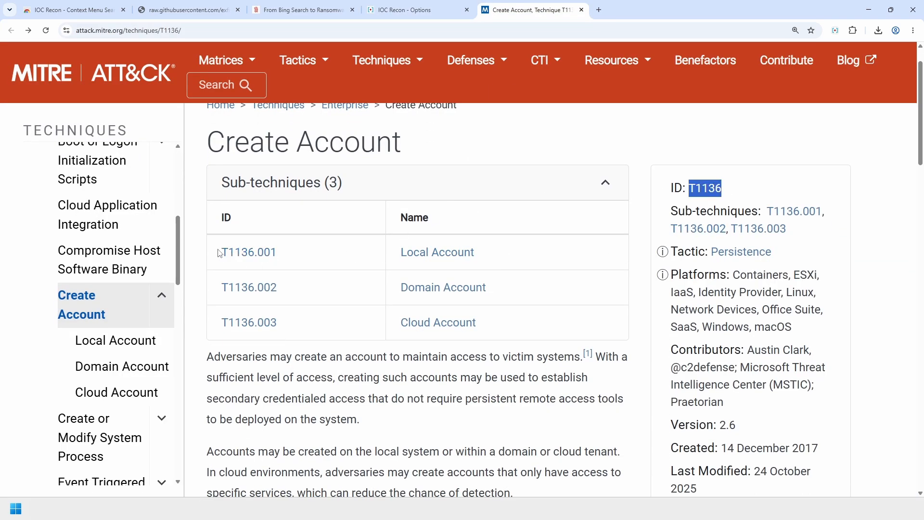
{"action": "left_click_drag", "start_coordinate": [222, 252], "coordinate": [296, 251]}
{"action": "left_click", "coordinate": [566, 155]}
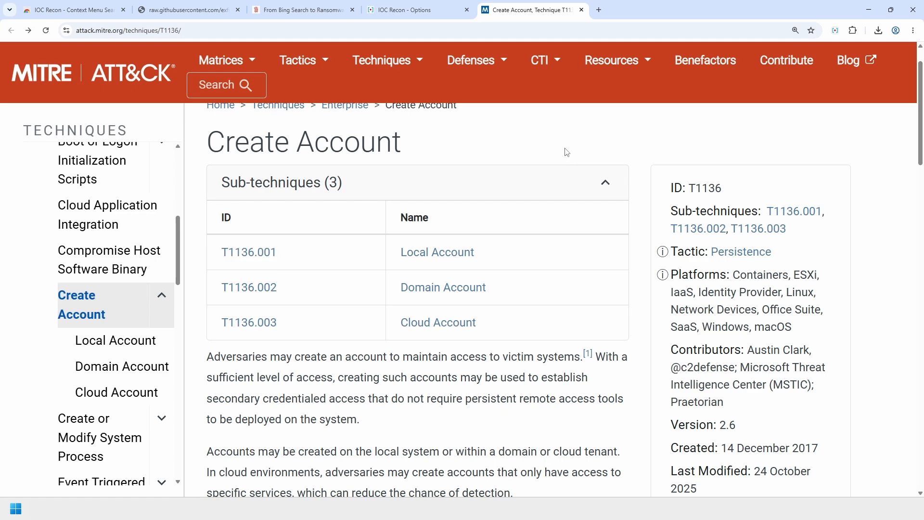
{"action": "left_click", "coordinate": [428, 7]}
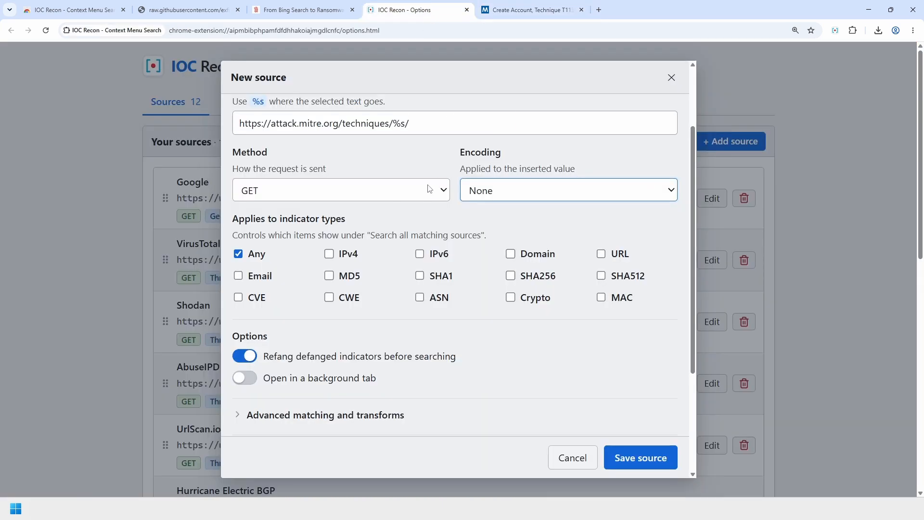
{"action": "scroll", "coordinate": [431, 187], "scroll_direction": "down", "scroll_amount": 2}
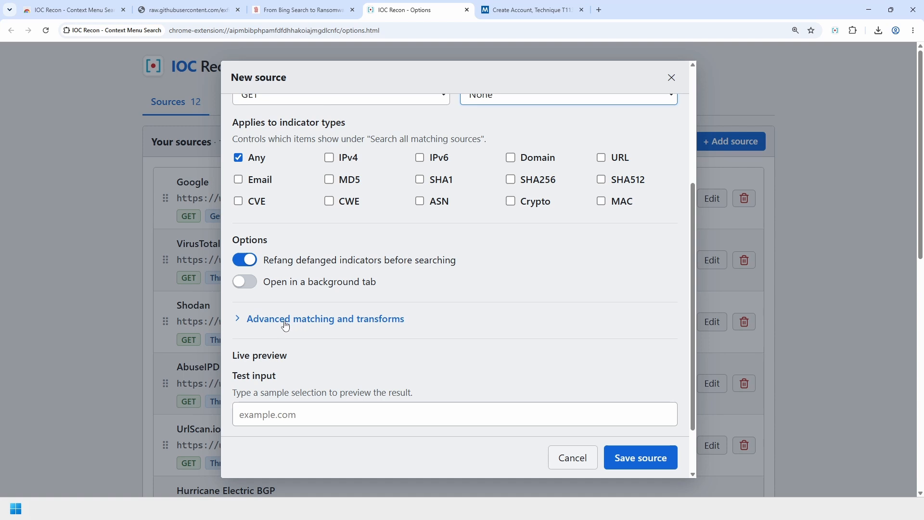
- Expand Advanced matching and transforms and paste ^T\d{4}(\.\d{3})?$ as the match pattern
{"action": "left_click", "coordinate": [285, 322]}
{"action": "scroll", "coordinate": [285, 322], "scroll_direction": "down", "scroll_amount": 2}
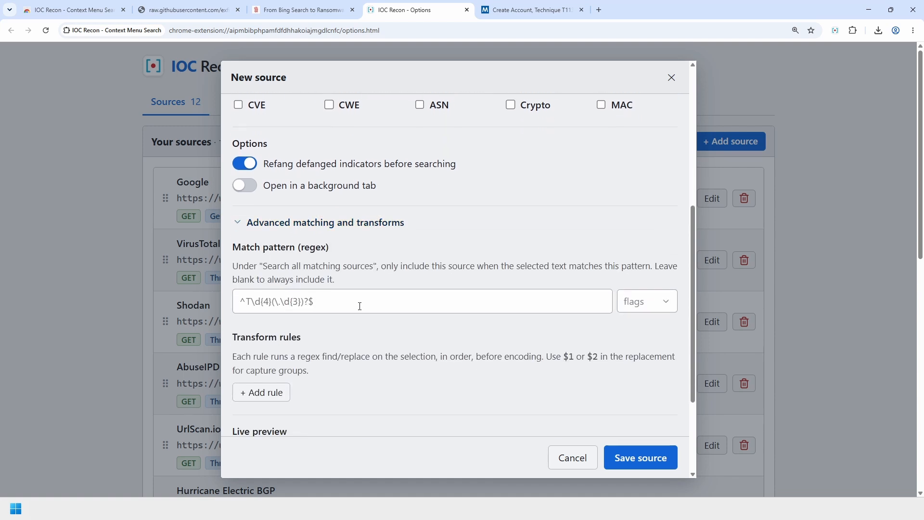
{"action": "scroll", "coordinate": [308, 326], "scroll_direction": "up", "scroll_amount": 1}
{"action": "left_click", "coordinate": [308, 326]}
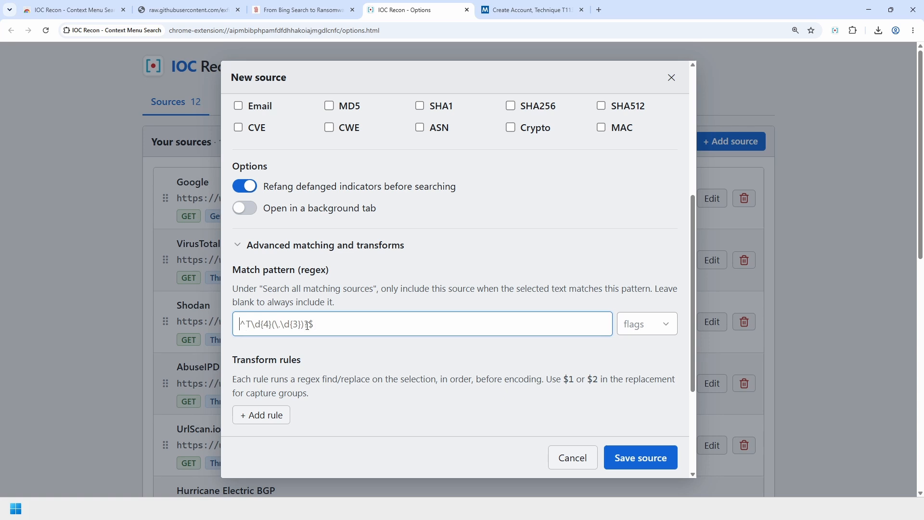
{"action": "type", "text": "^T\\d{4}(\\.\\d{3})?$"}
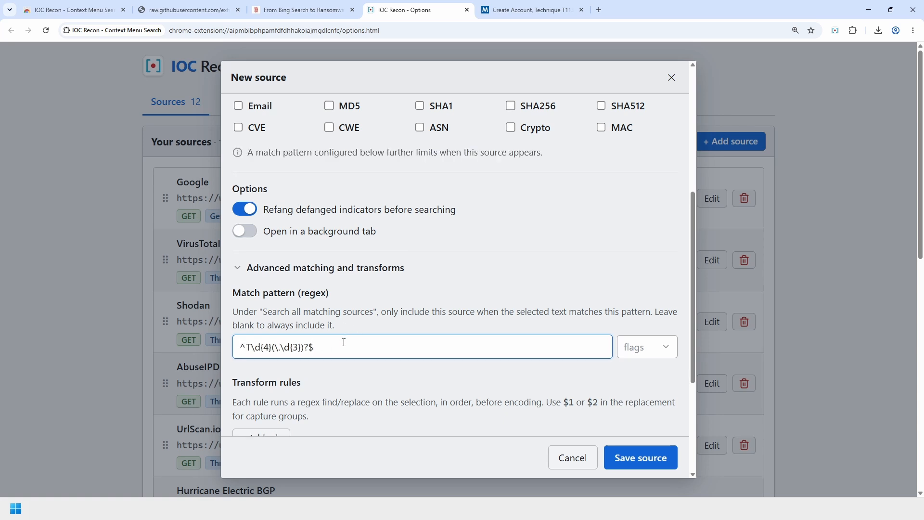
{"action": "key", "text": "ctrl+a"}
{"action": "key", "text": "ctrl+c"}
- Open regex101.com in a new tab and paste the match pattern there
{"action": "scroll", "coordinate": [313, 301], "scroll_direction": "down", "scroll_amount": 1}
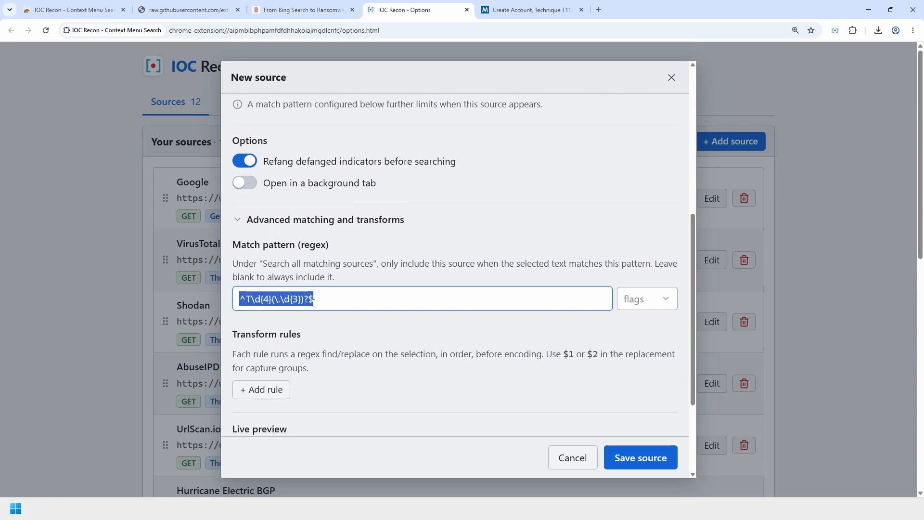
{"action": "left_click", "coordinate": [381, 300]}
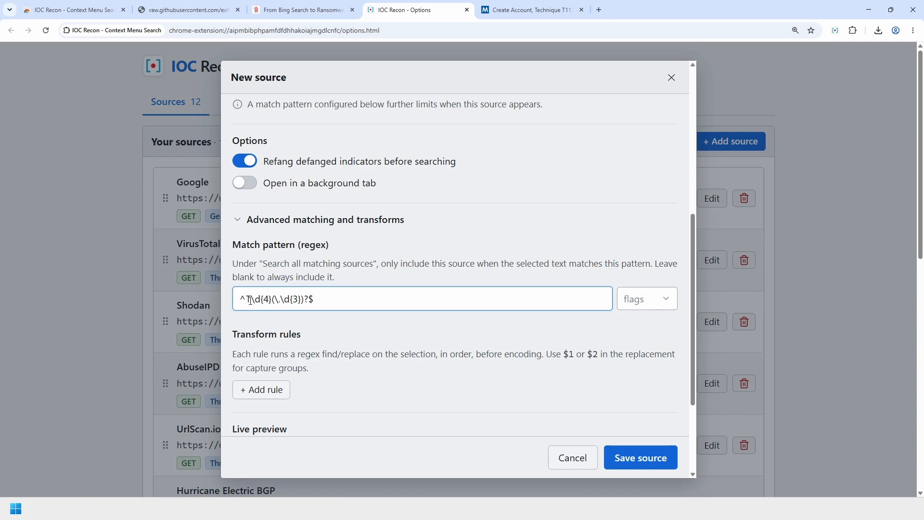
{"action": "left_click", "coordinate": [600, 8]}
{"action": "type", "text": "regex101.com"}
{"action": "key", "text": "Return"}
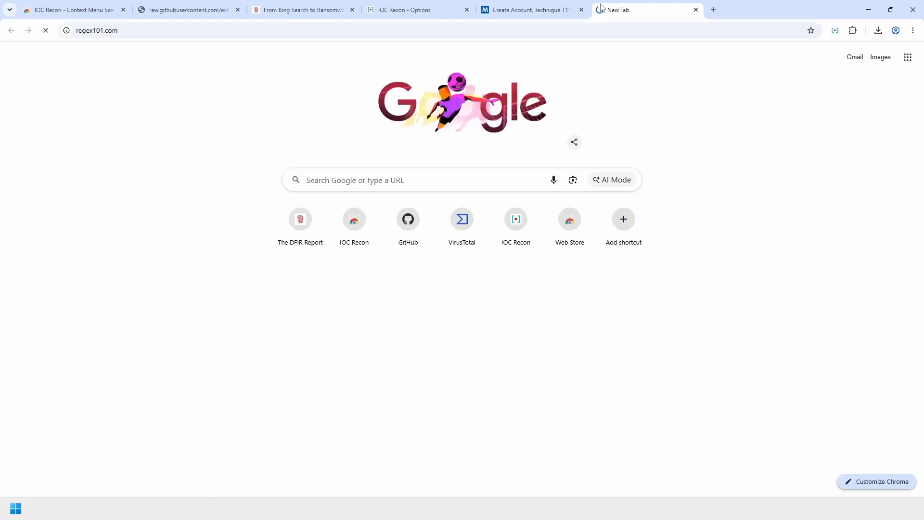
{"action": "key", "text": "ctrl+v"}
{"action": "key", "text": "ctrl+plus"}
{"action": "key", "text": "ctrl+plus"}
{"action": "key", "text": "ctrl+plus"}
{"action": "key", "text": "ctrl+plus"}
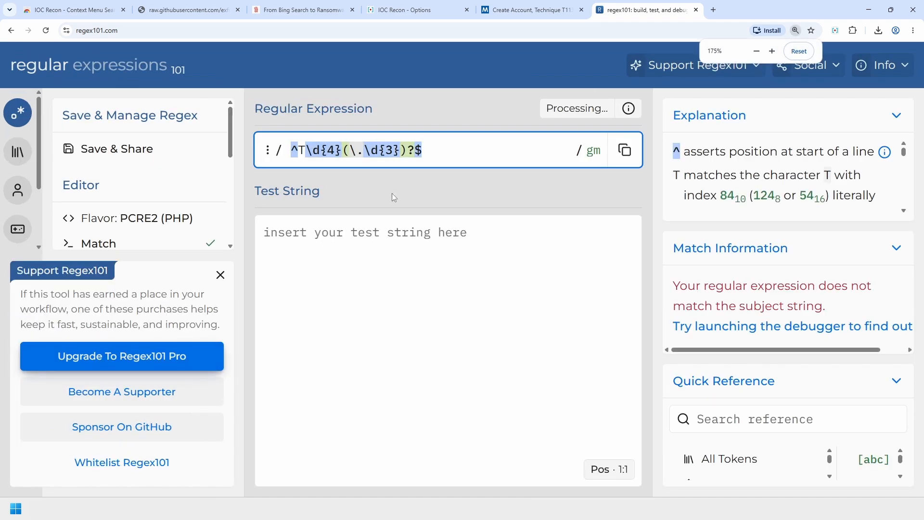
- Add test strings T1136.002 and T1136, copying the ID from the ATT&CK tab
{"action": "left_click", "coordinate": [449, 252]}
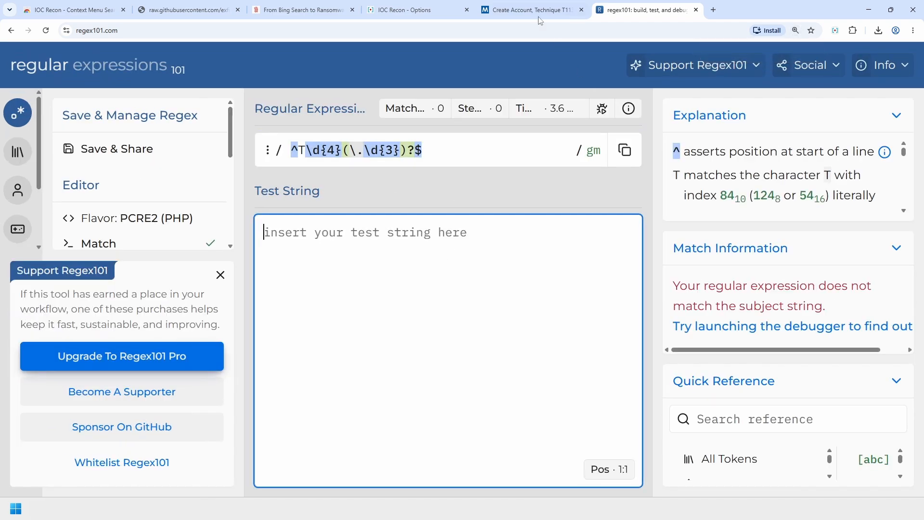
{"action": "key", "text": "ctrl+shift+Tab"}
{"action": "double_click", "coordinate": [720, 186]}
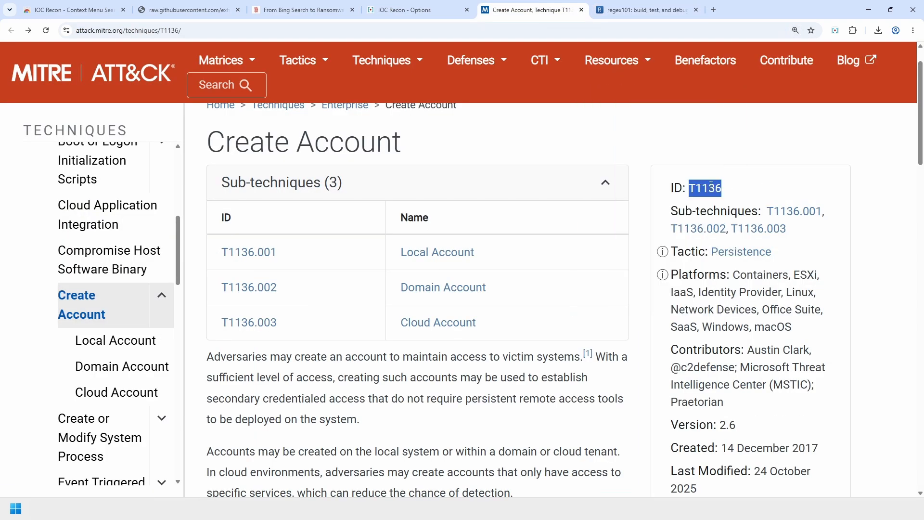
{"action": "key", "text": "ctrl+c"}
{"action": "key", "text": "ctrl+Tab"}
{"action": "key", "text": "ctrl+v"}
{"action": "type", "text": ".002"}
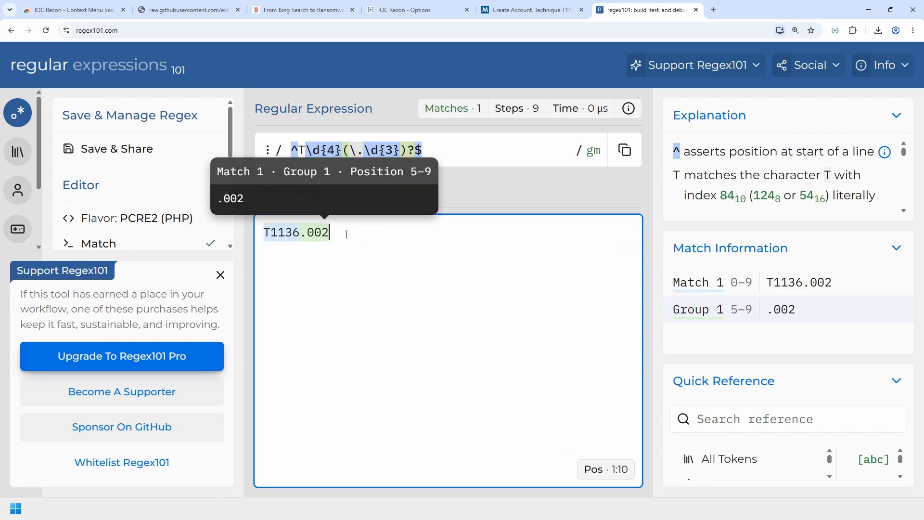
{"action": "key", "text": "Return"}
{"action": "key", "text": "ctrl+v"}
{"action": "type", "text": "."}
{"action": "key", "text": "BackSpace"}
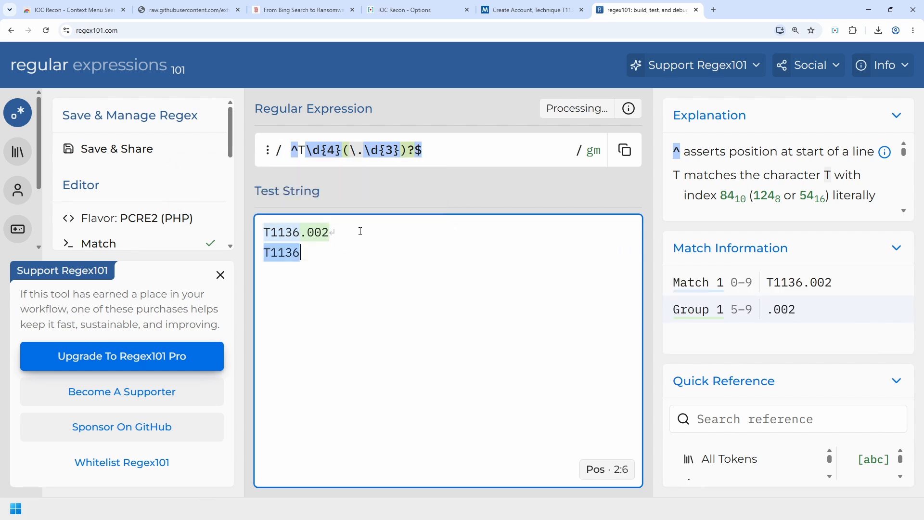
- Add T1136.002.001 as a third test line, confirm it is rejected, and close regex101
{"action": "left_click", "coordinate": [347, 230]}
{"action": "mouse_move", "coordinate": [284, 258]}
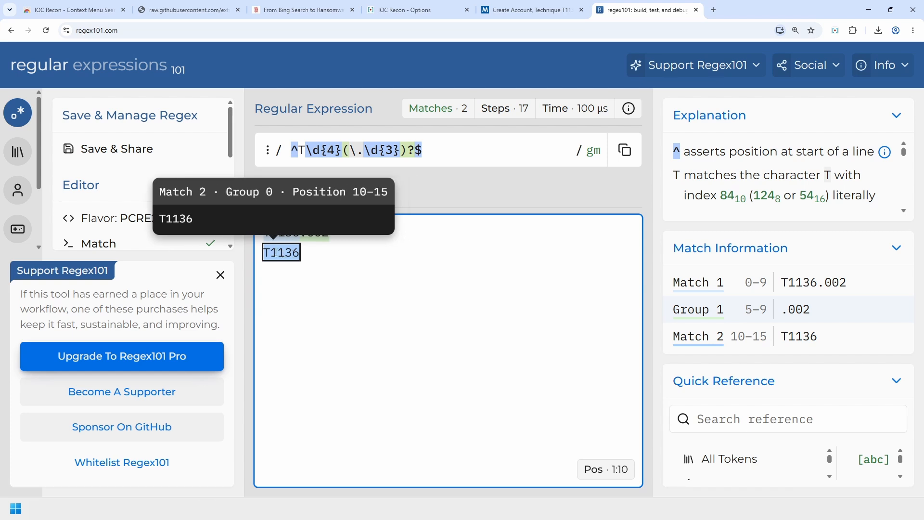
{"action": "left_click", "coordinate": [316, 255]}
{"action": "key", "text": "Return"}
{"action": "key", "text": "ctrl+v"}
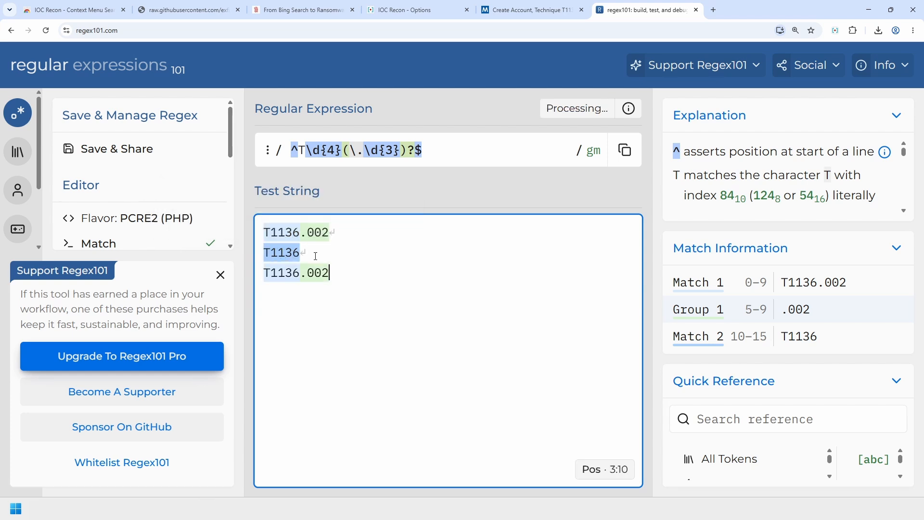
{"action": "type", "text": ".001"}
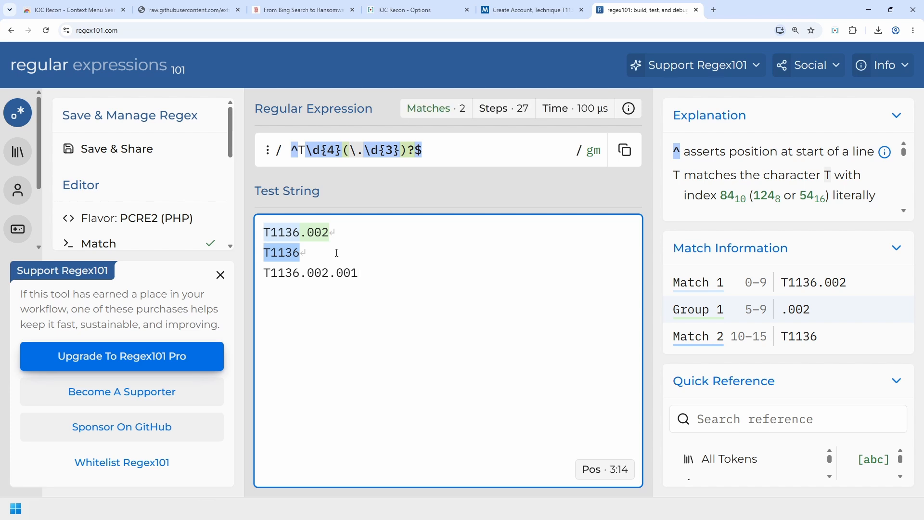
{"action": "left_click_drag", "start_coordinate": [315, 273], "coordinate": [376, 273]}
{"action": "left_click", "coordinate": [395, 276]}
{"action": "left_click", "coordinate": [696, 9]}
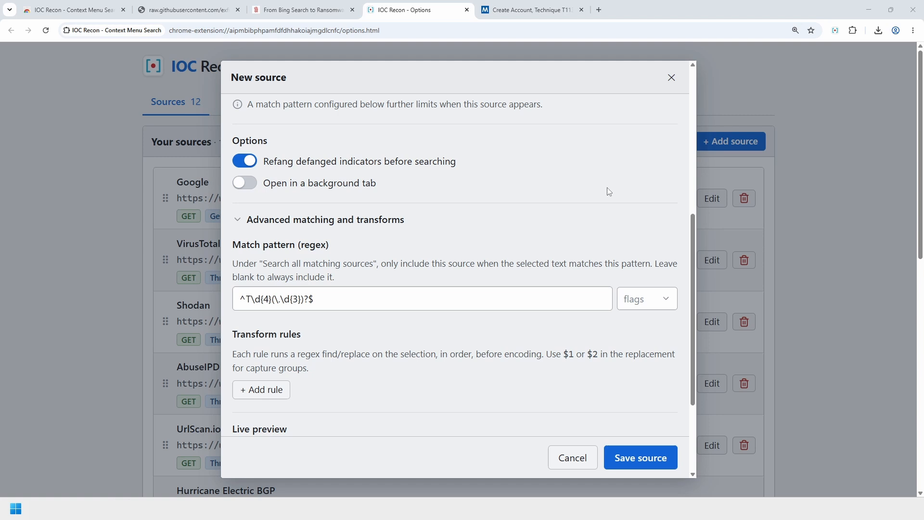
- Turn on the Ignore case flag for the match pattern
{"action": "left_click", "coordinate": [503, 302]}
{"action": "scroll", "coordinate": [481, 284], "scroll_direction": "down", "scroll_amount": 1}
{"action": "scroll", "coordinate": [459, 252], "scroll_direction": "down", "scroll_amount": 1}
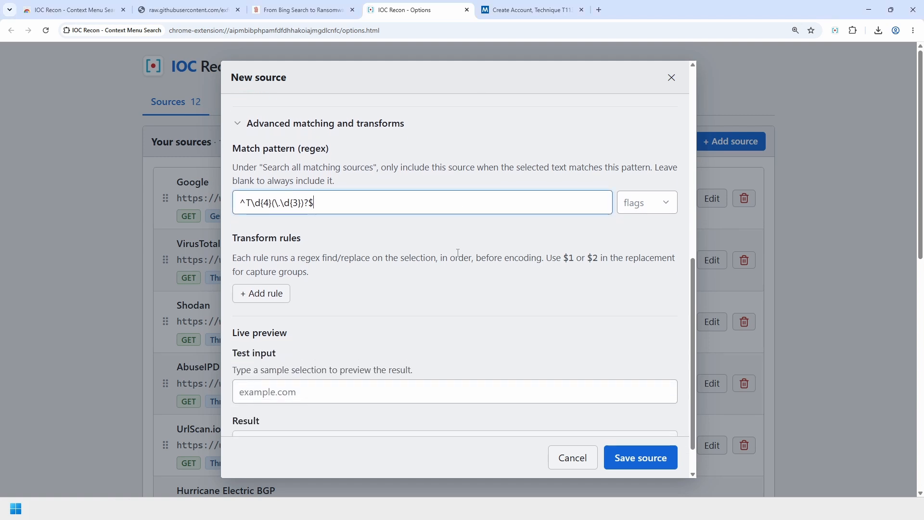
{"action": "left_click", "coordinate": [657, 202]}
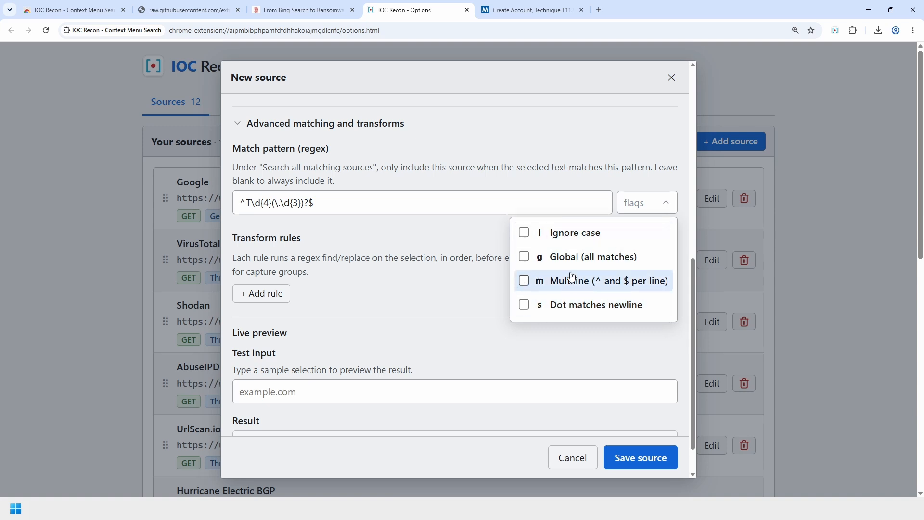
{"action": "left_click", "coordinate": [526, 234]}
{"action": "left_click", "coordinate": [577, 177]}
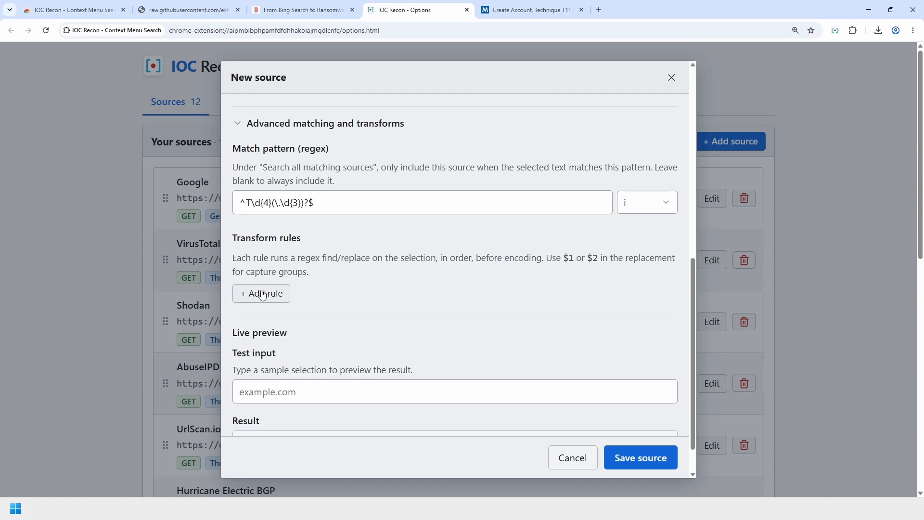
- Check the T1136.002 page's sub-technique URL format, then add a blank transform rule
{"action": "left_click", "coordinate": [529, 10]}
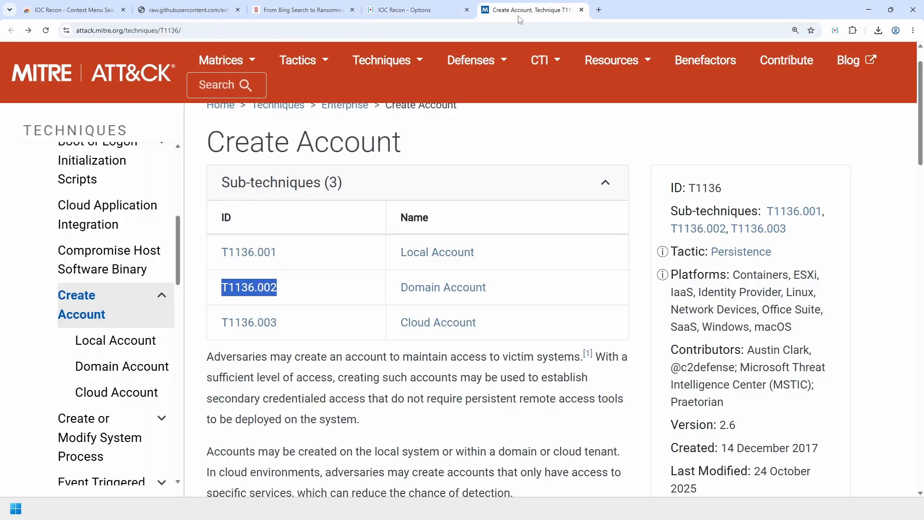
{"action": "left_click", "coordinate": [268, 285]}
{"action": "left_click_drag", "start_coordinate": [183, 30], "coordinate": [185, 32]}
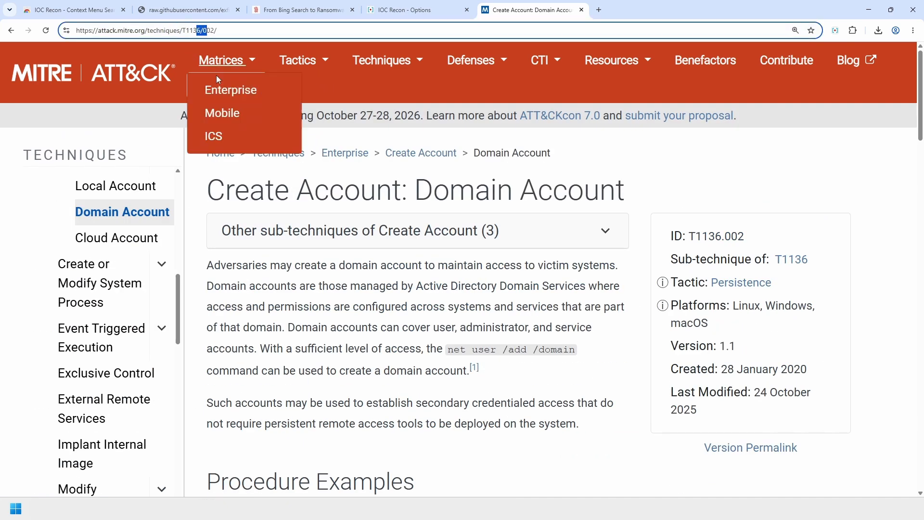
{"action": "left_click", "coordinate": [384, 298]}
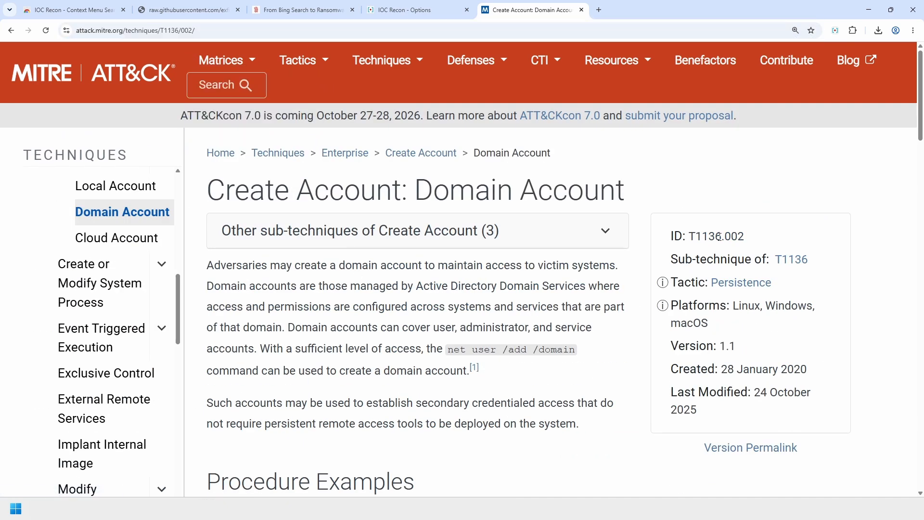
{"action": "left_click_drag", "start_coordinate": [719, 236], "coordinate": [726, 236]}
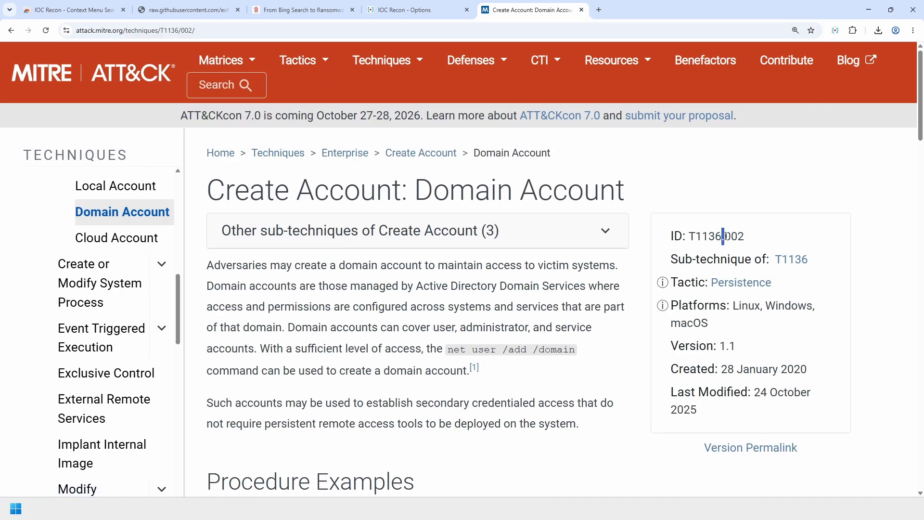
{"action": "left_click", "coordinate": [398, 13]}
{"action": "left_click", "coordinate": [262, 294]}
- Set the transform rule to find \. and replace it with /
{"action": "left_click", "coordinate": [361, 307]}
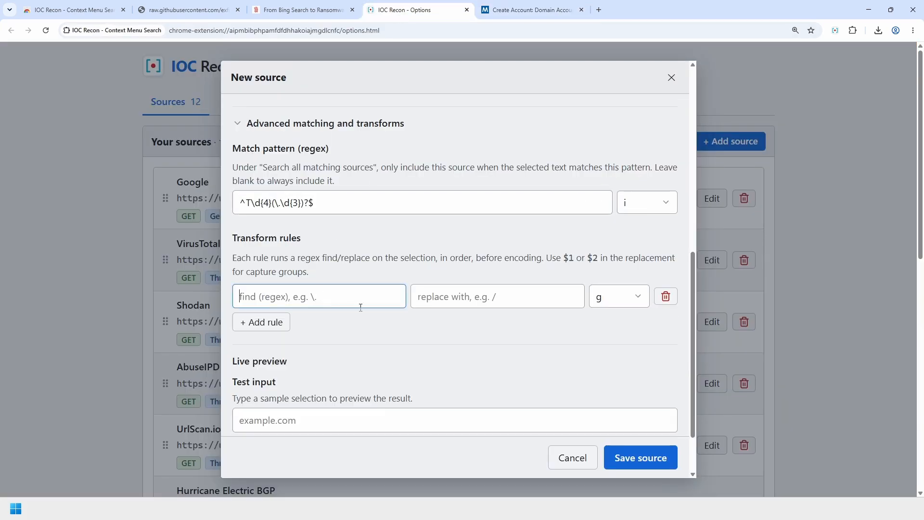
{"action": "type", "text": "\\."}
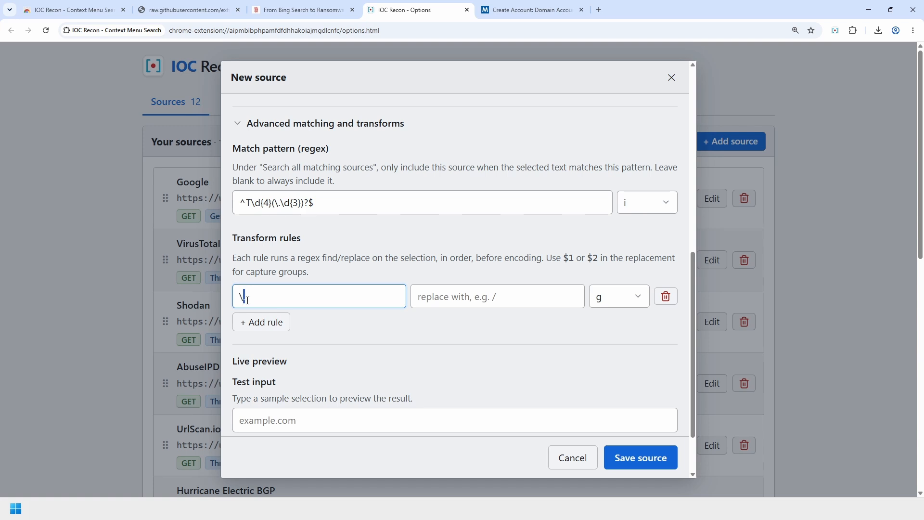
{"action": "left_click", "coordinate": [463, 295]}
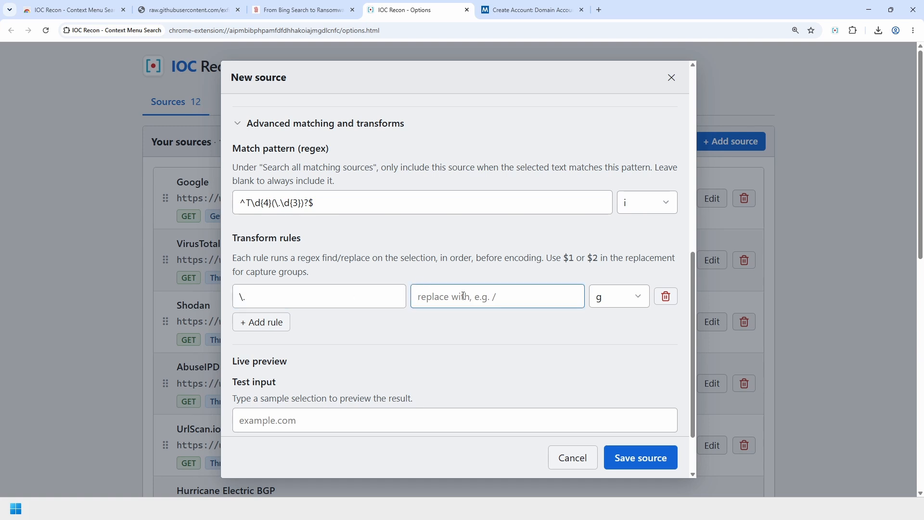
{"action": "type", "text": "/"}
{"action": "left_click_drag", "start_coordinate": [463, 296], "coordinate": [402, 293]}
{"action": "left_click", "coordinate": [490, 300]}
- Preview T1059.001 producing T1059/001 in the result URL, then save the source
{"action": "scroll", "coordinate": [518, 316], "scroll_direction": "down", "scroll_amount": 2}
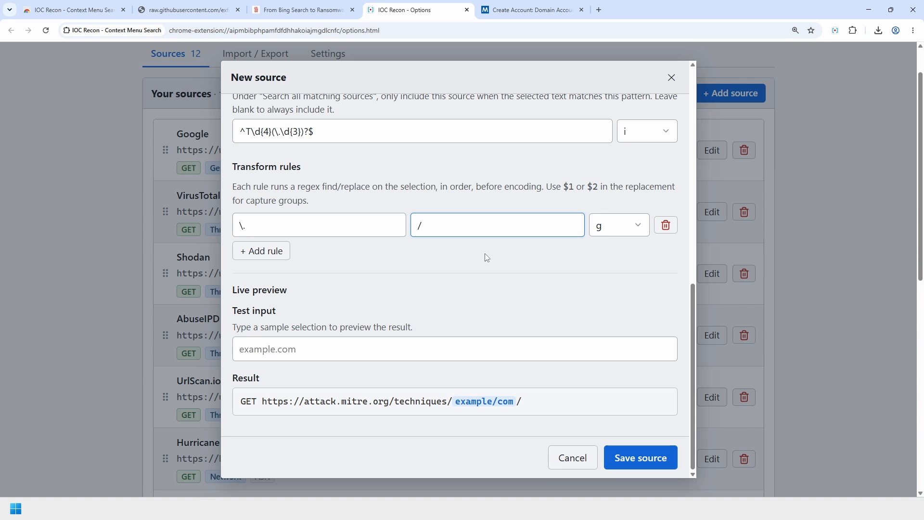
{"action": "left_click", "coordinate": [422, 352]}
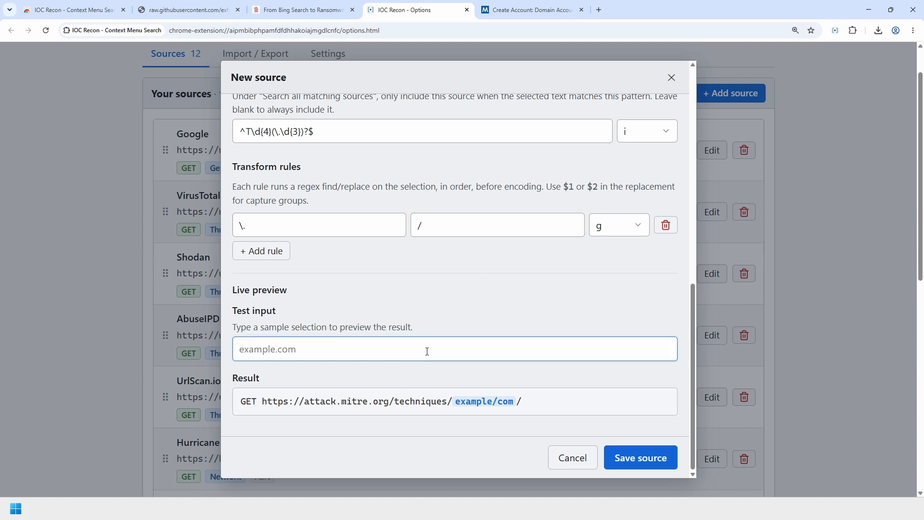
{"action": "type", "text": "T1059"}
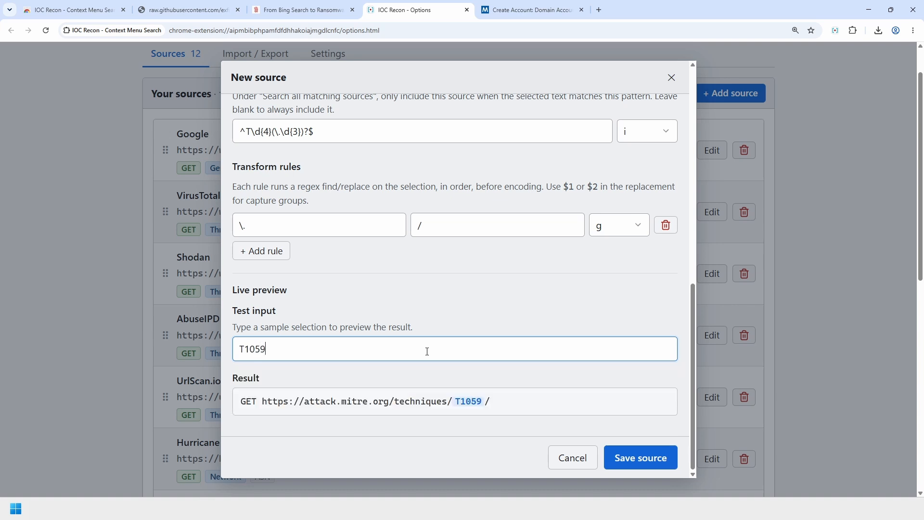
{"action": "type", "text": ".001"}
{"action": "left_click_drag", "start_coordinate": [543, 408], "coordinate": [448, 404]}
{"action": "left_click", "coordinate": [541, 404]}
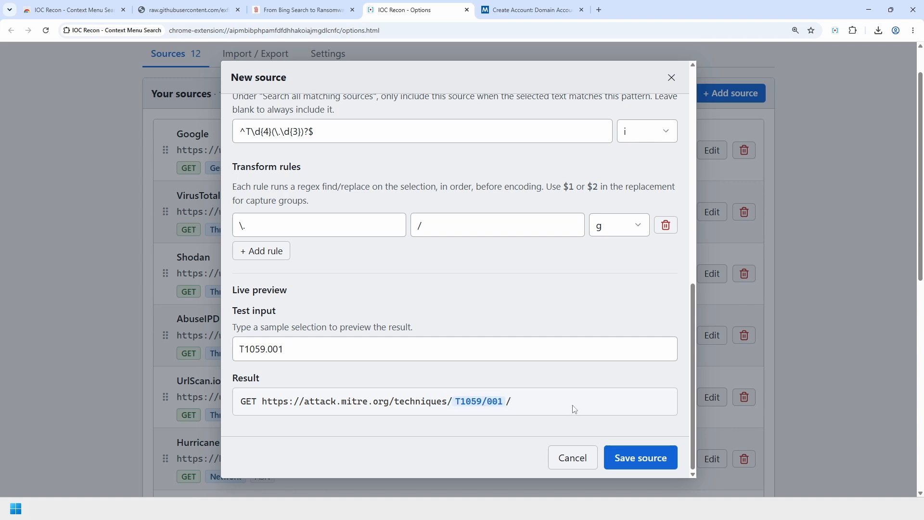
{"action": "left_click", "coordinate": [634, 459]}
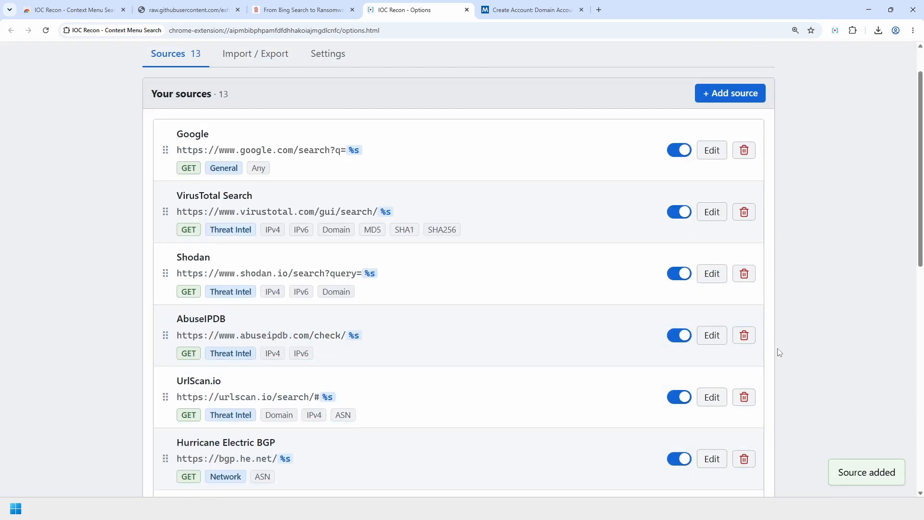
- Look up T1136 from the DFIR report via Lookup > Threat Intel > MITRE ATT&CK
{"action": "scroll", "coordinate": [604, 231], "scroll_direction": "down", "scroll_amount": 4}
{"action": "key", "text": "ctrl+shift+Tab"}
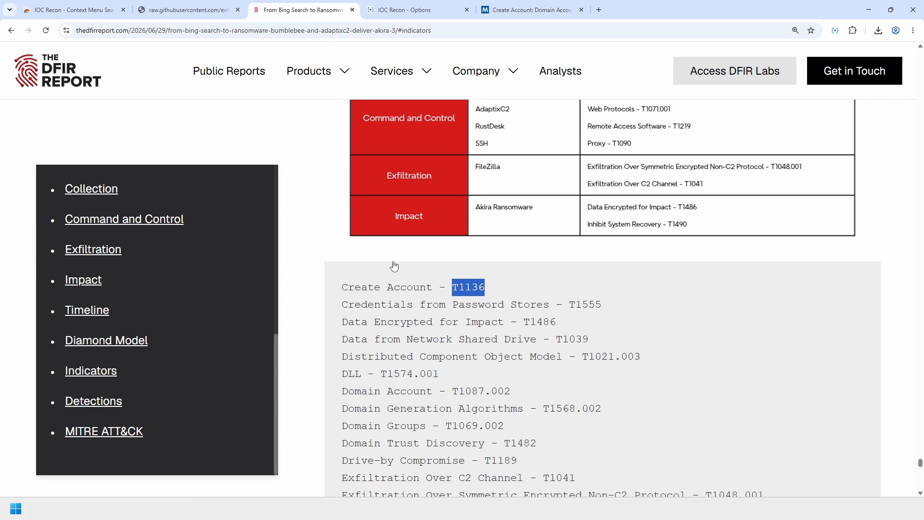
{"action": "left_click", "coordinate": [680, 322]}
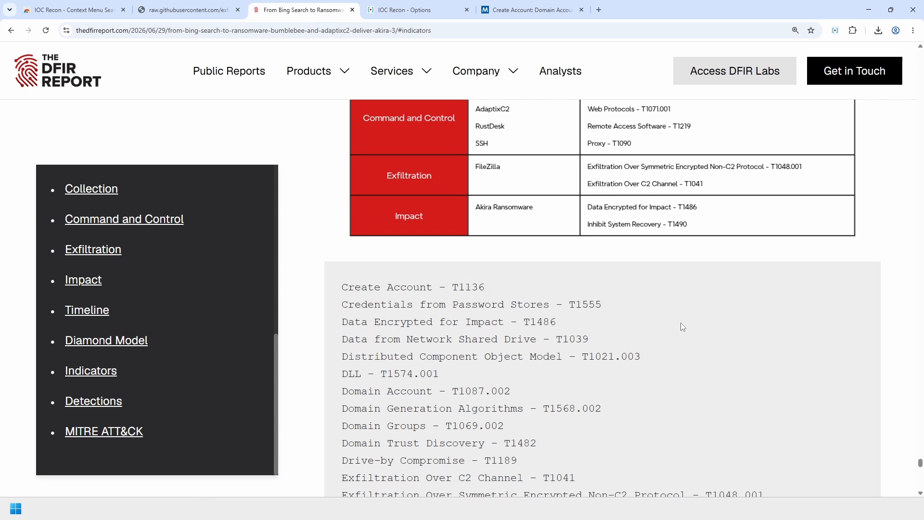
{"action": "double_click", "coordinate": [463, 288]}
{"action": "right_click", "coordinate": [462, 289]}
{"action": "mouse_move", "coordinate": [530, 391]}
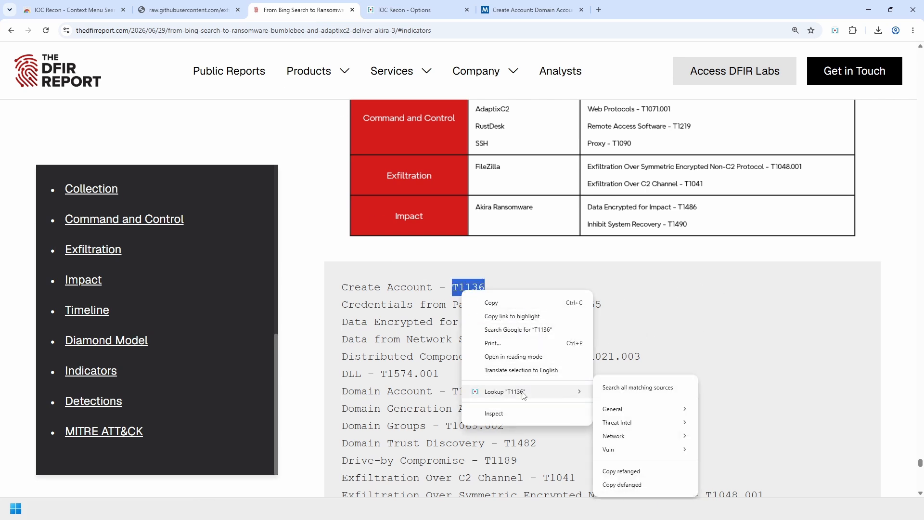
{"action": "mouse_move", "coordinate": [640, 422]}
{"action": "left_click", "coordinate": [722, 477]}
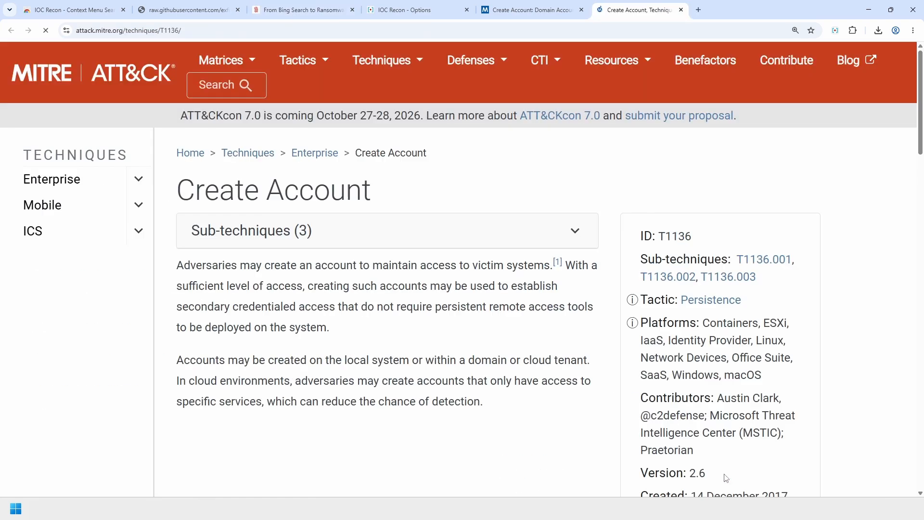
- Look up T1087.002 the same way and confirm the /techniques/T1087/002/ URL path
{"action": "left_click", "coordinate": [412, 11]}
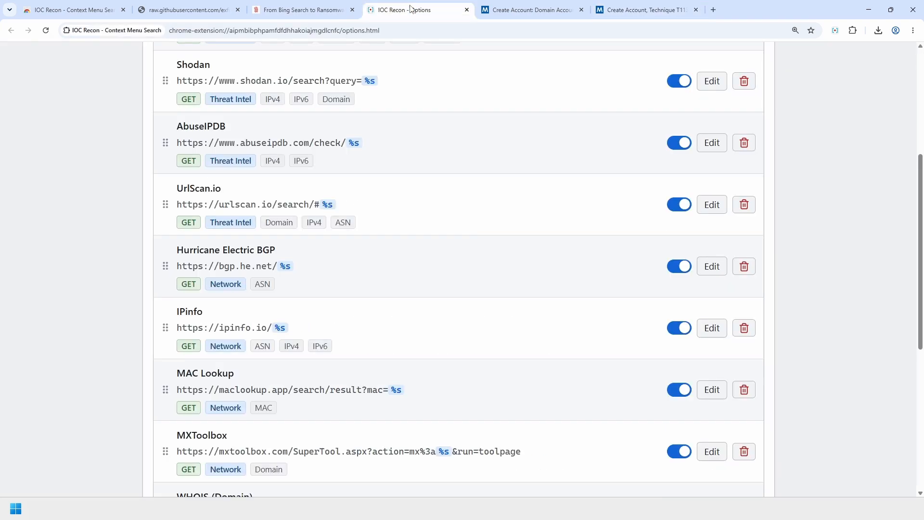
{"action": "left_click", "coordinate": [303, 10]}
{"action": "scroll", "coordinate": [453, 337], "scroll_direction": "down", "scroll_amount": 1}
{"action": "left_click_drag", "start_coordinate": [452, 342], "coordinate": [506, 343]}
{"action": "right_click", "coordinate": [507, 343]}
{"action": "mouse_move", "coordinate": [568, 446]}
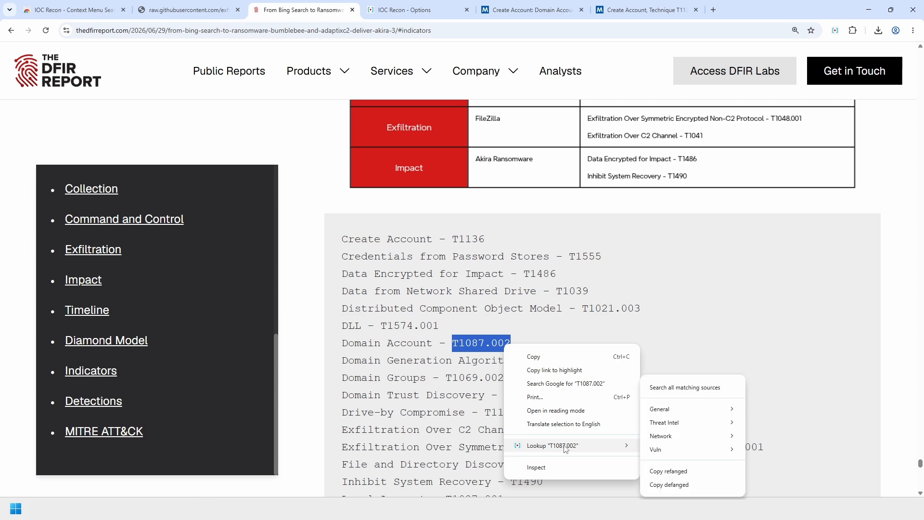
{"action": "mouse_move", "coordinate": [666, 426]}
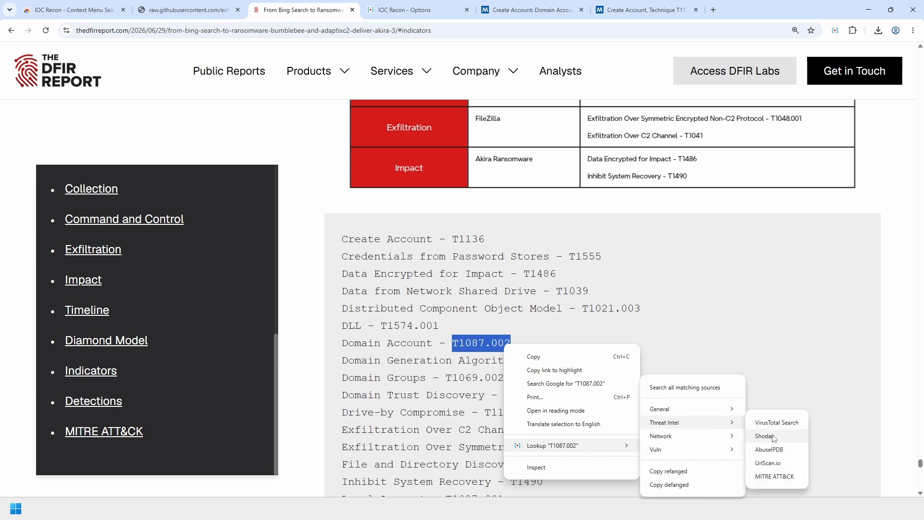
{"action": "left_click", "coordinate": [782, 477]}
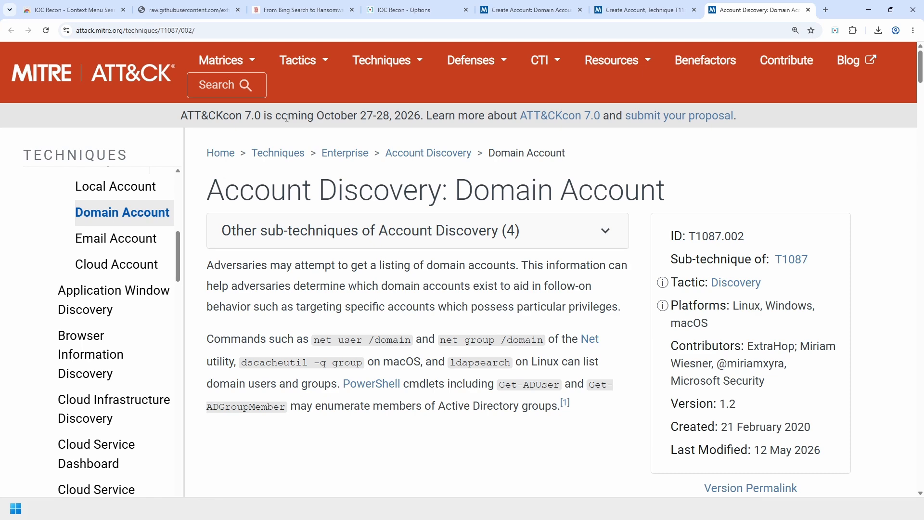
{"action": "left_click_drag", "start_coordinate": [160, 31], "coordinate": [213, 35]}
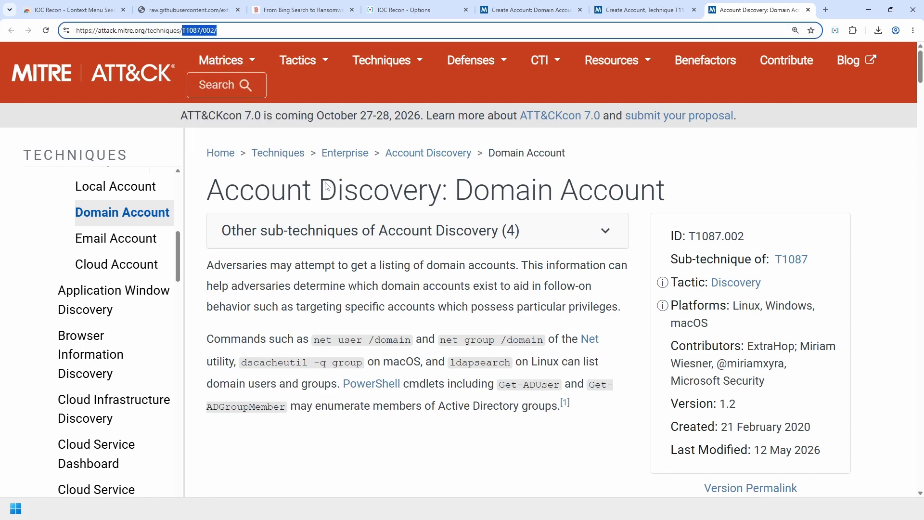
{"action": "left_click", "coordinate": [450, 270]}
{"action": "left_click", "coordinate": [414, 10]}
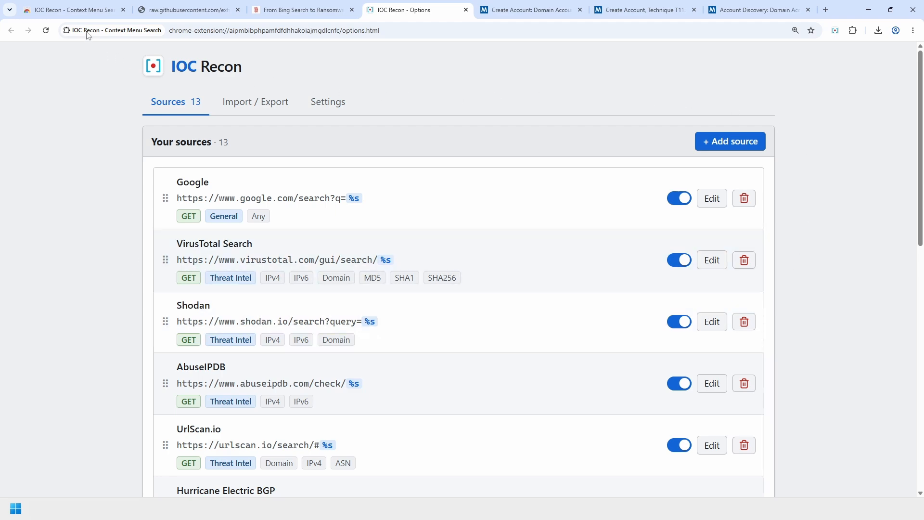
- Go back three pages from the example config file to the exfiltrace-labs/ioc-recon repo root
{"action": "left_click", "coordinate": [86, 10]}
{"action": "scroll", "coordinate": [613, 381], "scroll_direction": "up", "scroll_amount": 10}
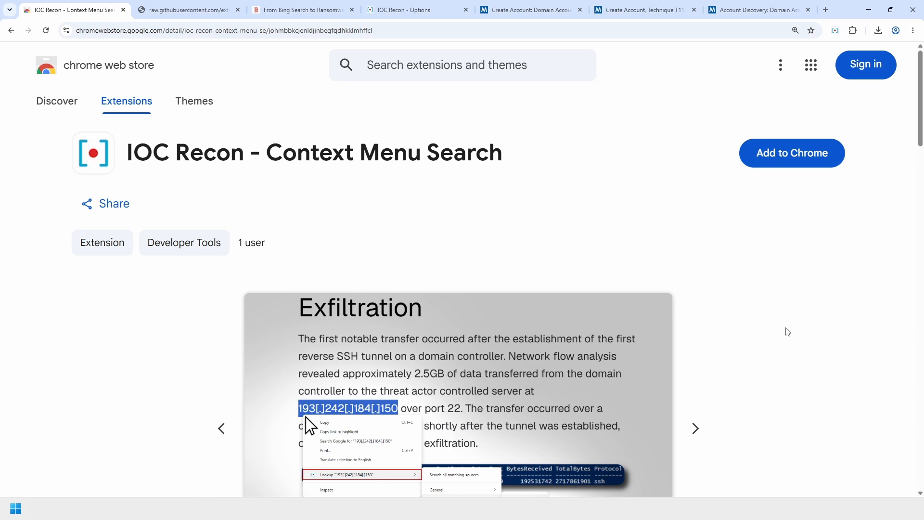
{"action": "left_click", "coordinate": [190, 9]}
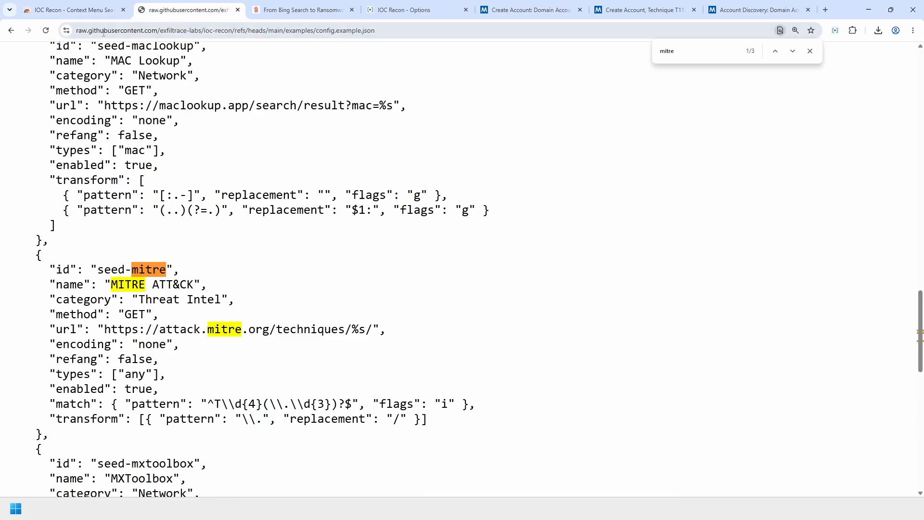
{"action": "left_click", "coordinate": [16, 32]}
{"action": "left_click", "coordinate": [16, 32]}
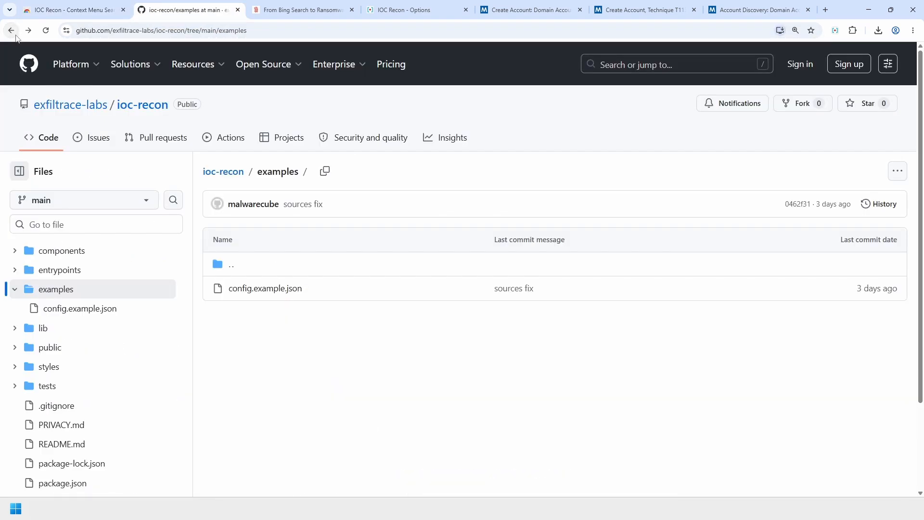
{"action": "left_click", "coordinate": [16, 35]}
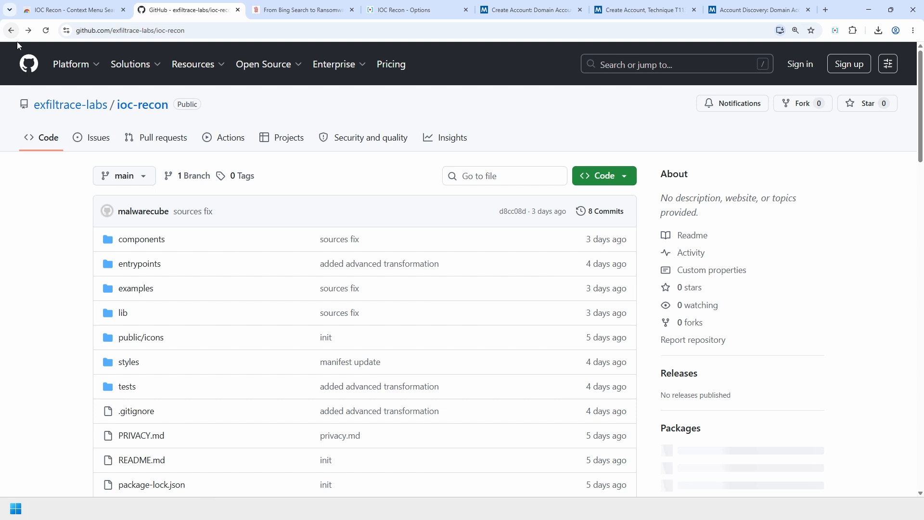